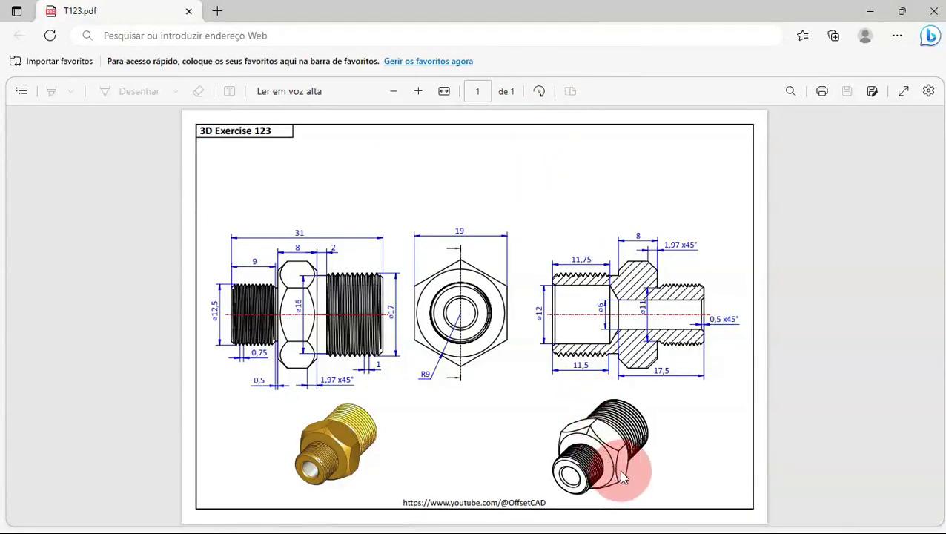
- Zoom into the T123 exercise drawing in Edge to read its dimensions, then switch to FreeCAD
ctrl+scroll(618, 470, up, 2)
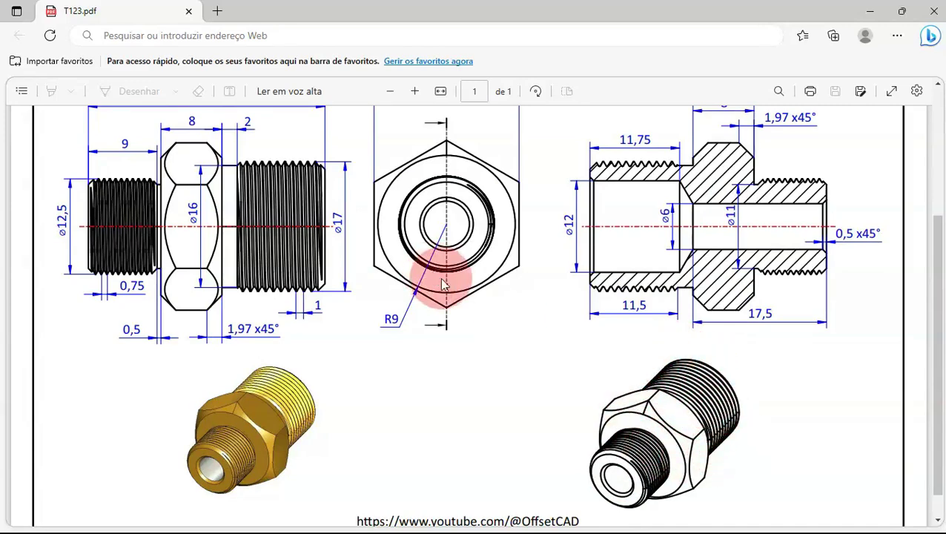
key(alt+Tab)
- Create a new FreeCAD document in the Part Design workbench, checking the reference drawing
click(505, 359)
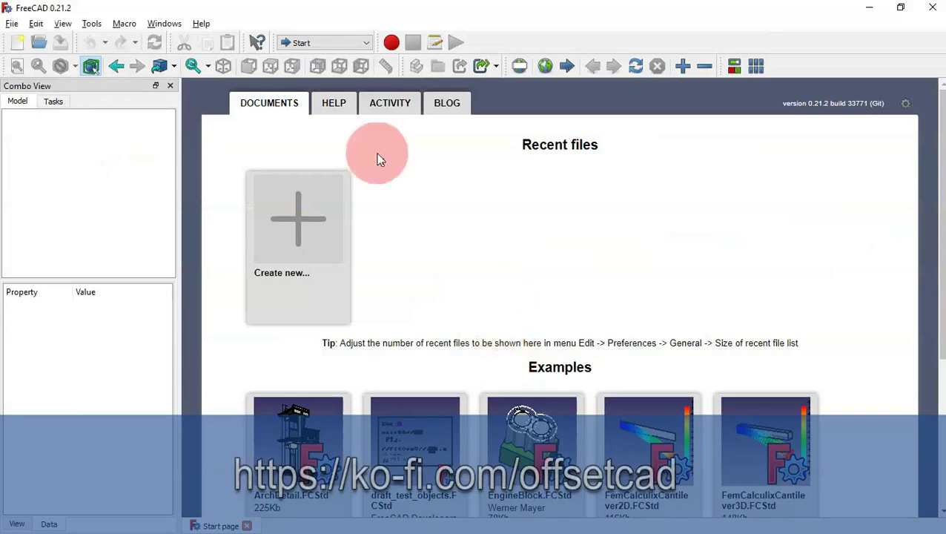
click(304, 211)
click(354, 43)
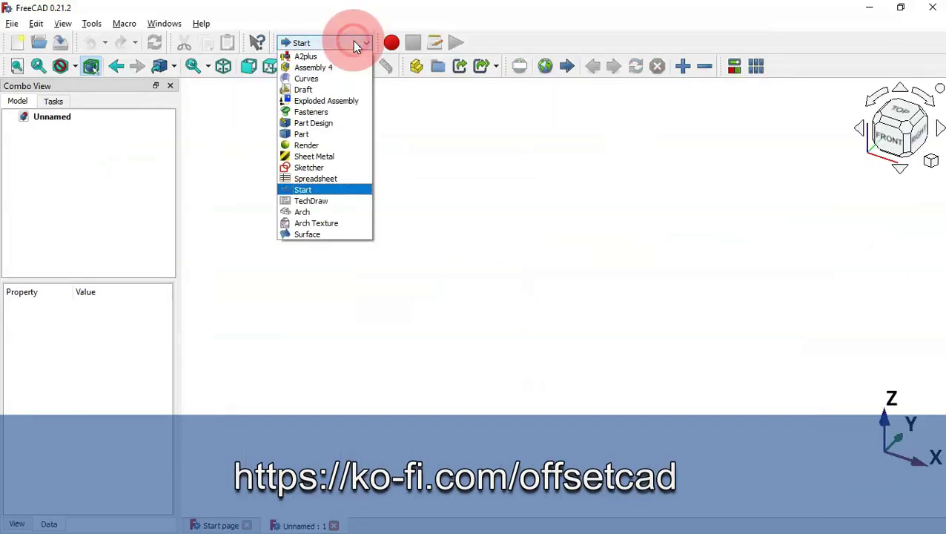
click(327, 123)
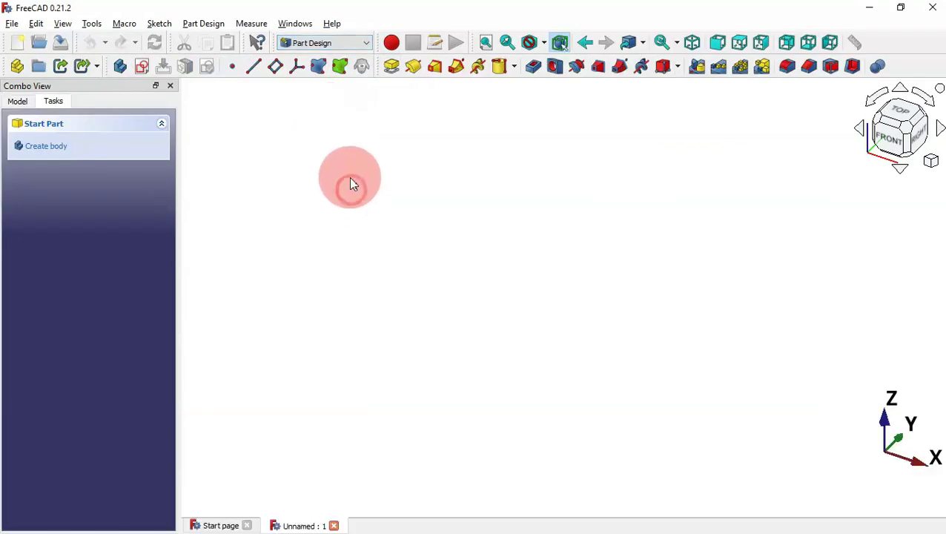
key(alt+Tab)
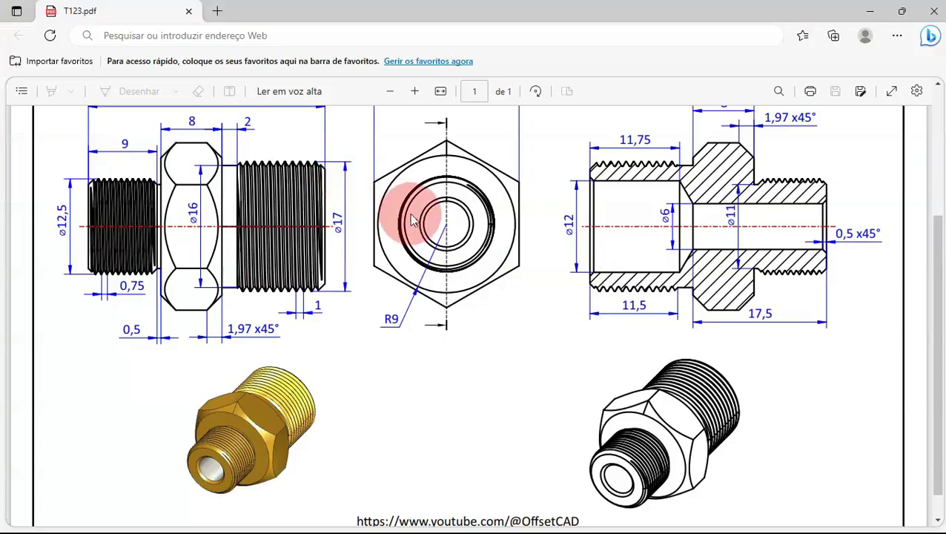
ctrl+scroll(404, 214, down, 2)
ctrl+scroll(425, 222, up, 1)
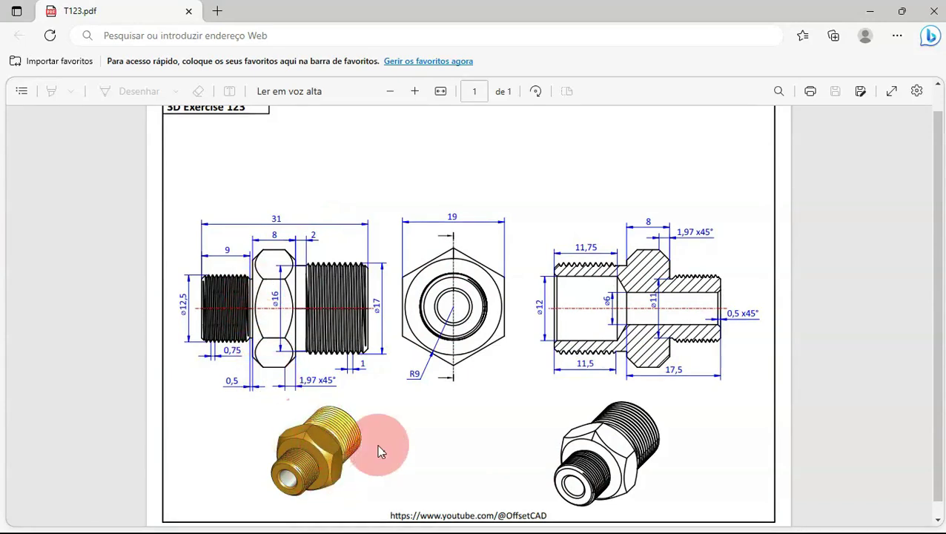
key(alt+Tab)
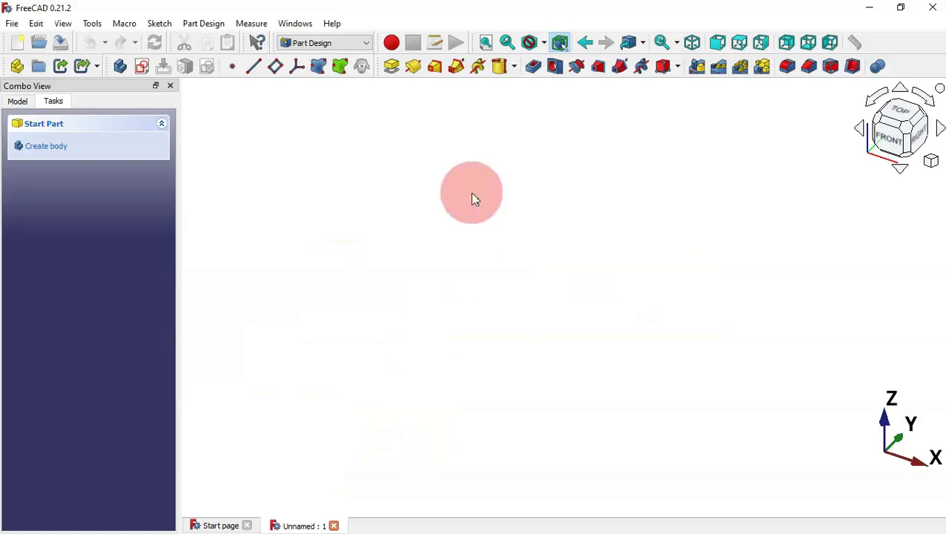
- Create a body and start a new sketch on the XZ plane
click(120, 66)
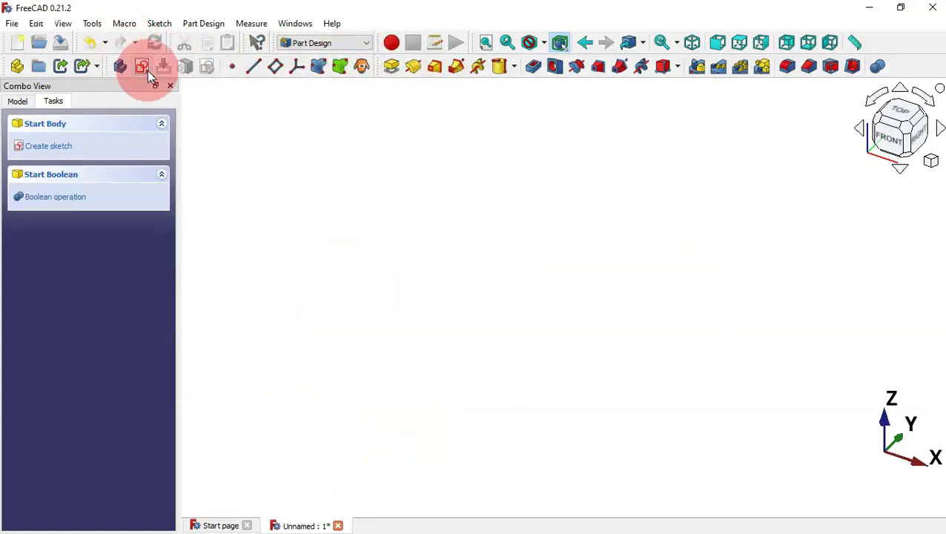
click(142, 66)
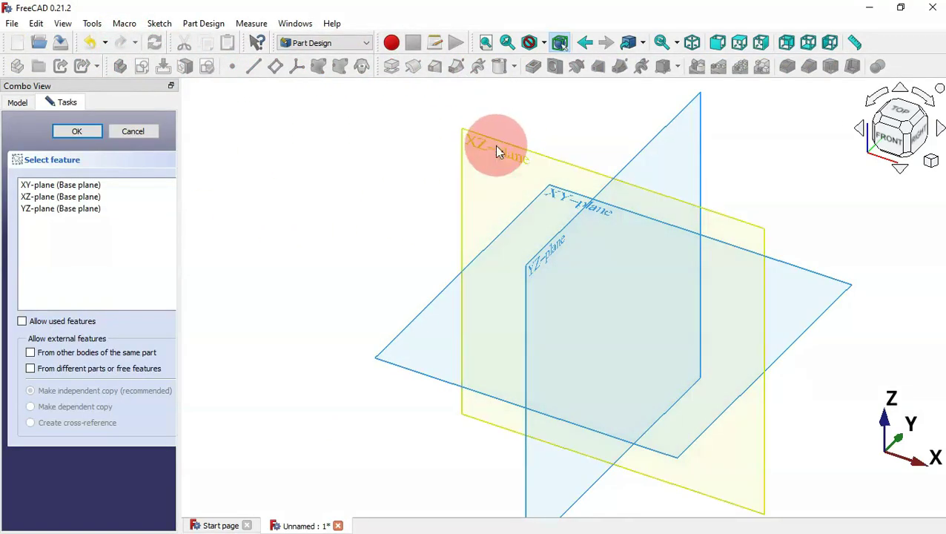
key(alt+Tab)
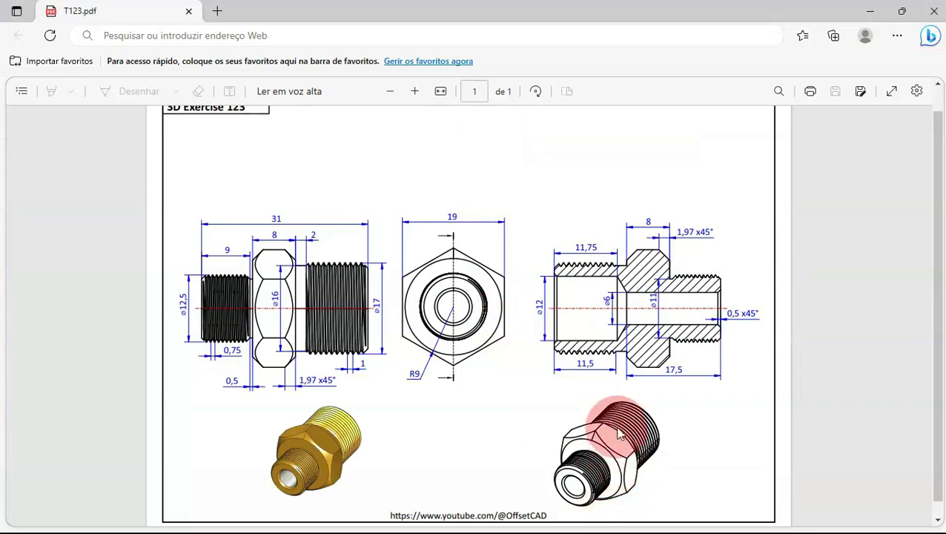
key(alt+Tab)
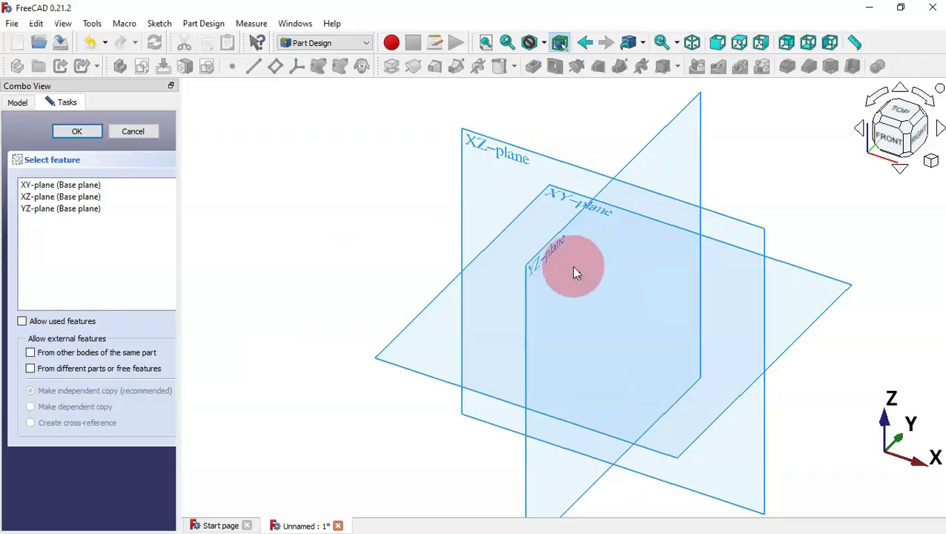
click(500, 141)
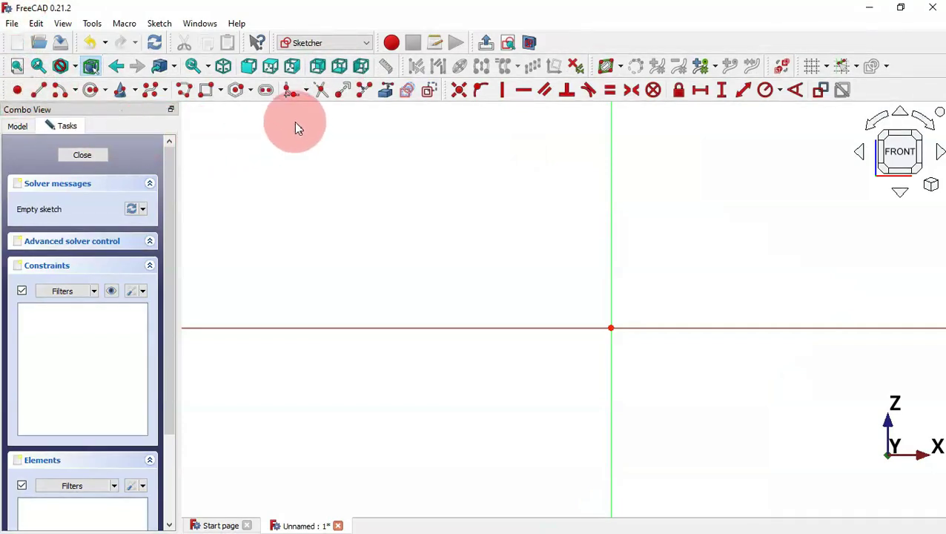
- Draw a regular hexagon centred on the origin and constrain its right edge vertical
click(235, 91)
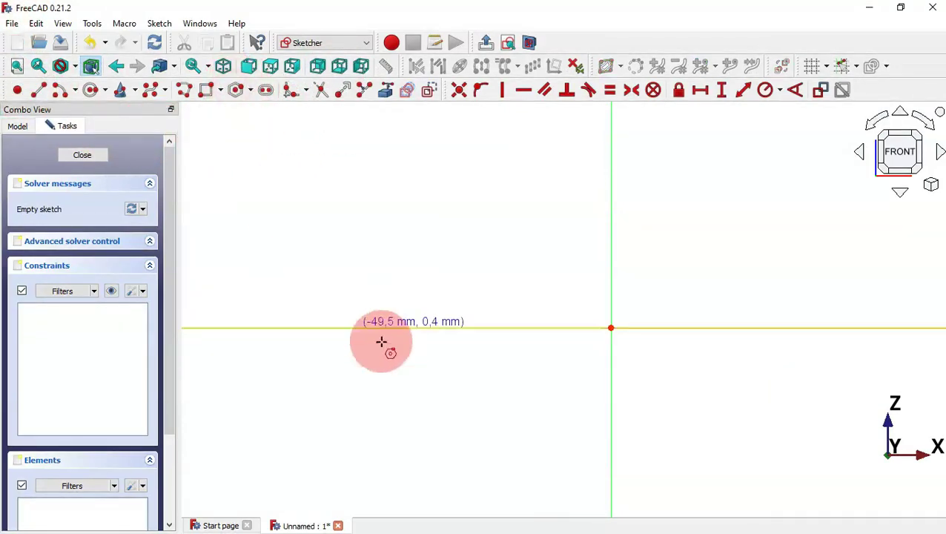
click(611, 327)
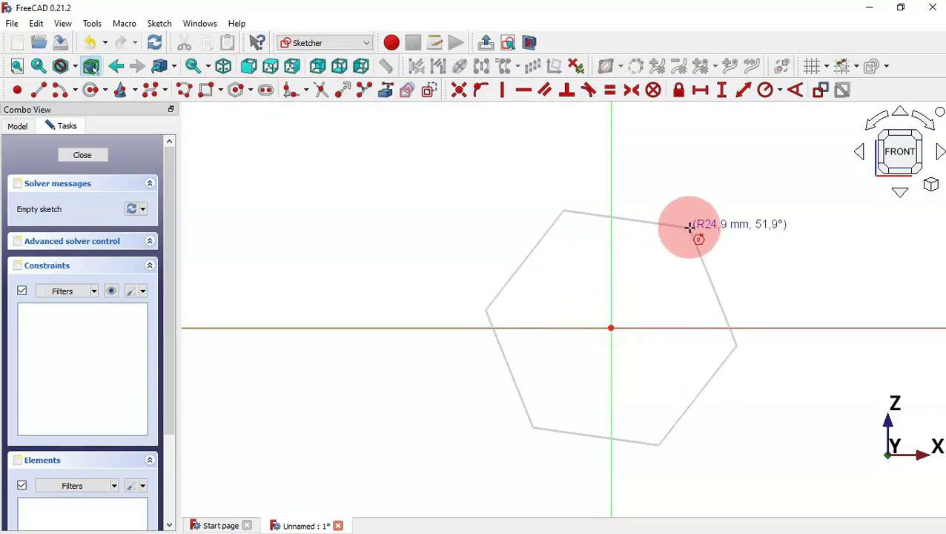
click(724, 272)
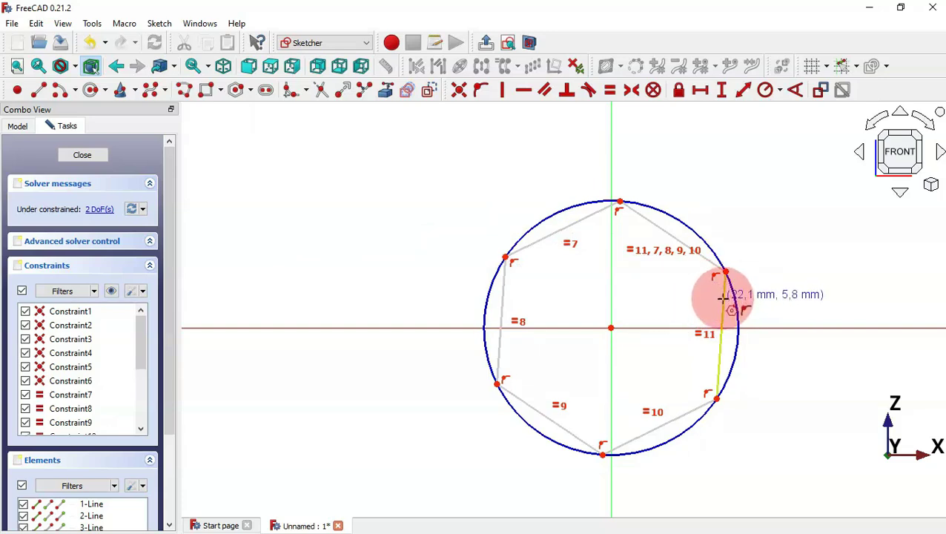
click(504, 94)
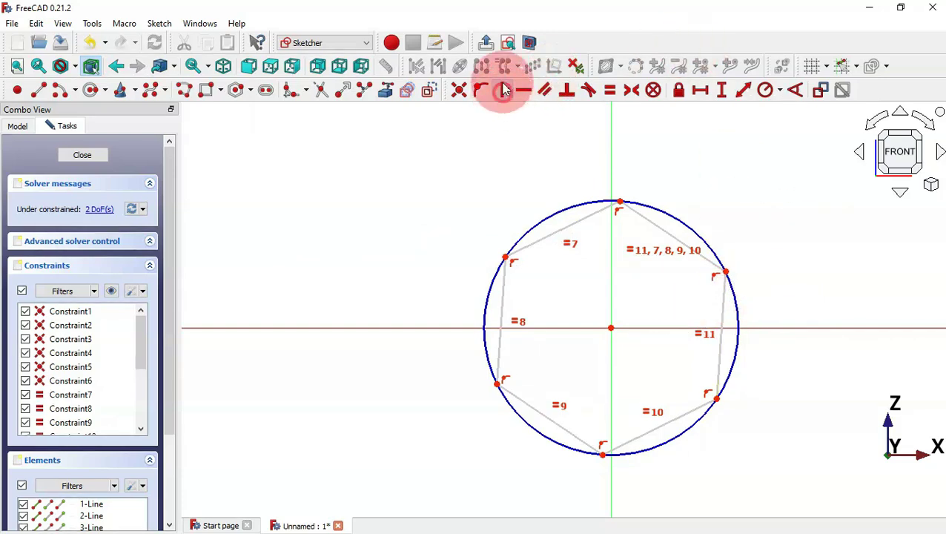
click(724, 287)
click(98, 209)
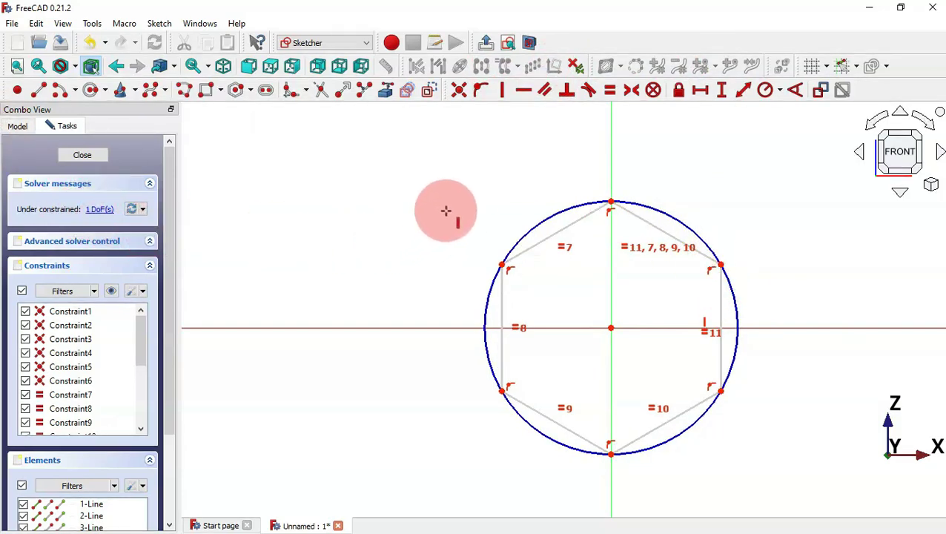
- Dimension the top vertices 19 mm apart horizontally and close the sketch
click(702, 93)
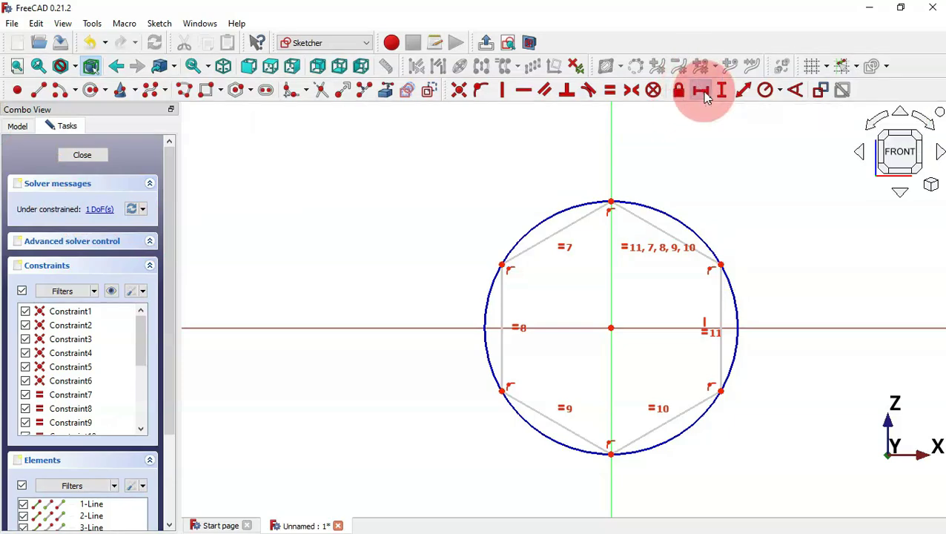
click(719, 263)
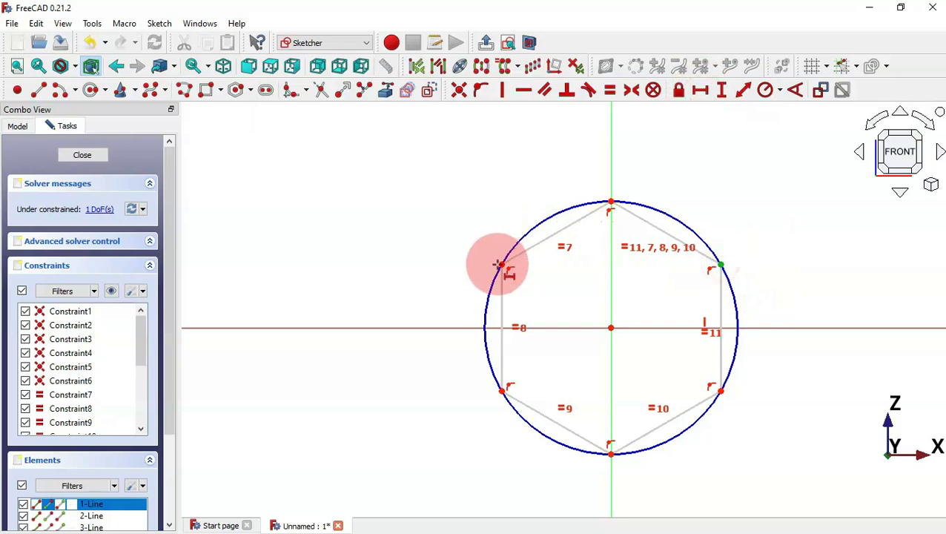
click(501, 263)
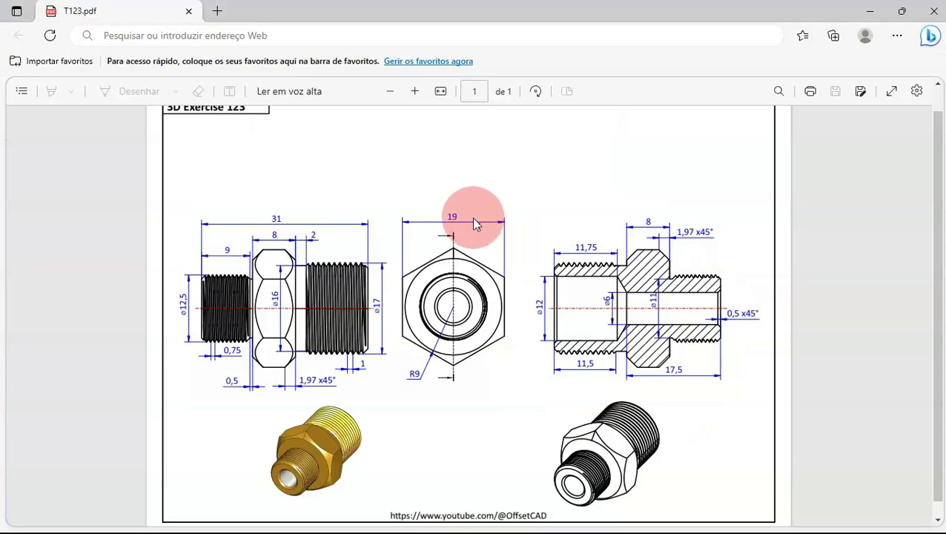
ctrl+scroll(476, 222, up, 2)
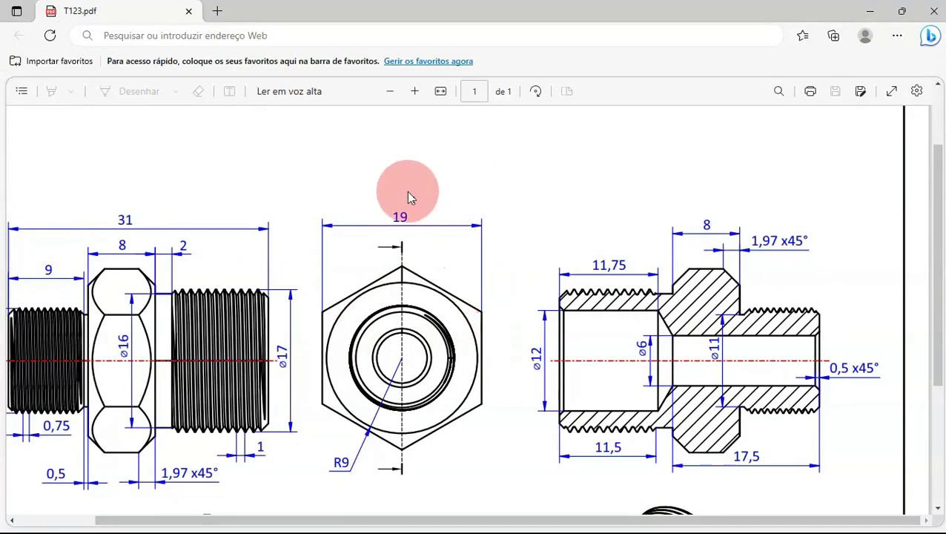
key(alt+Tab)
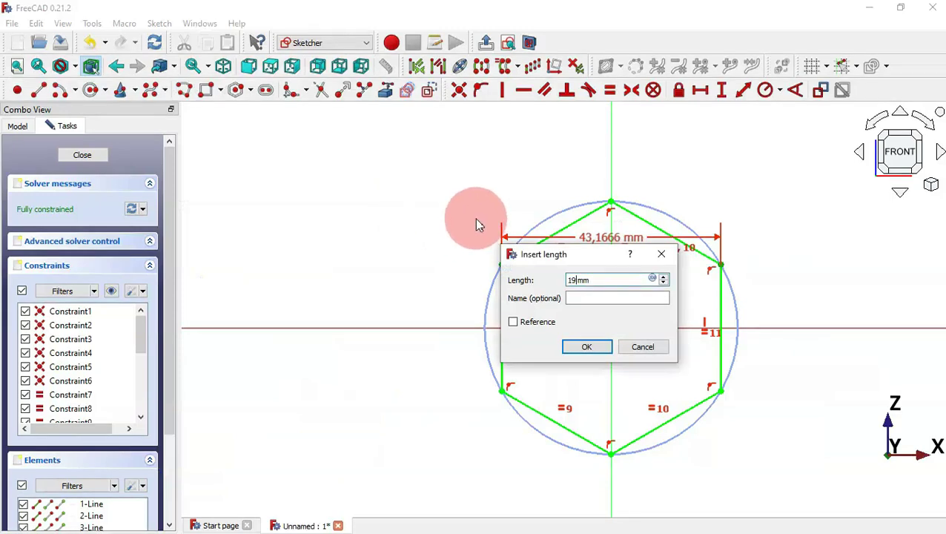
key(Return)
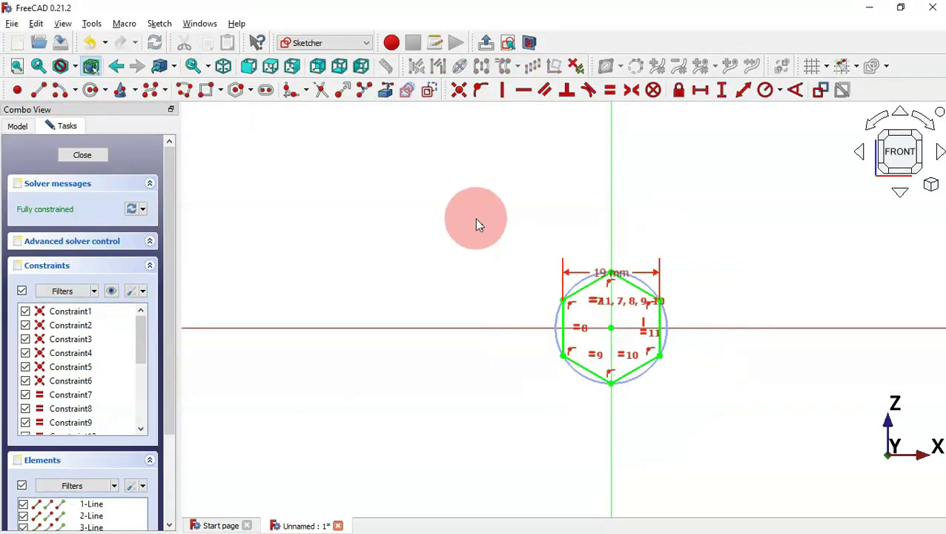
key(l)
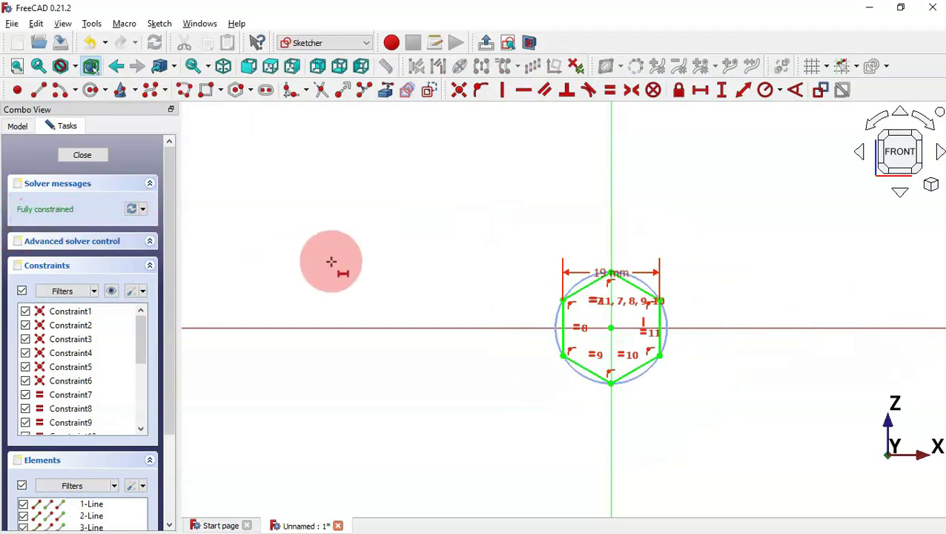
key(Escape)
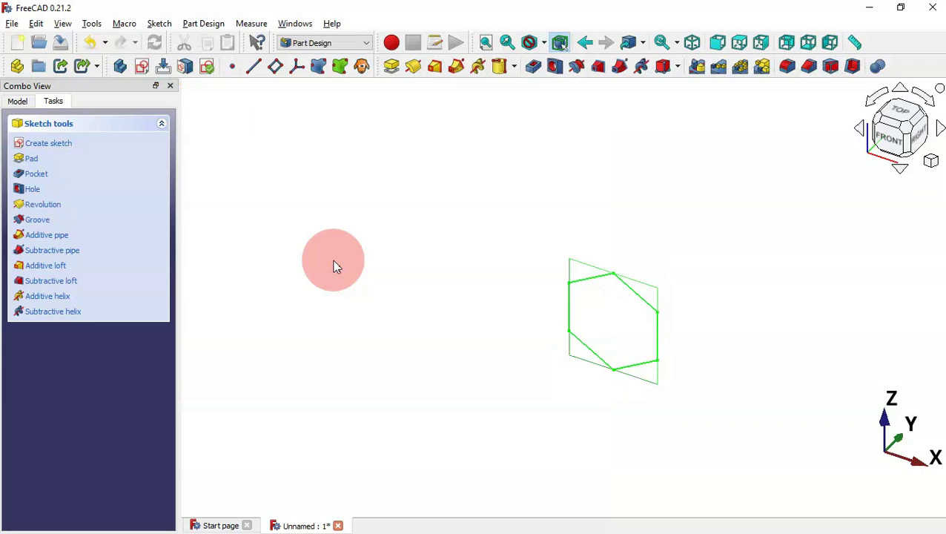
click(391, 66)
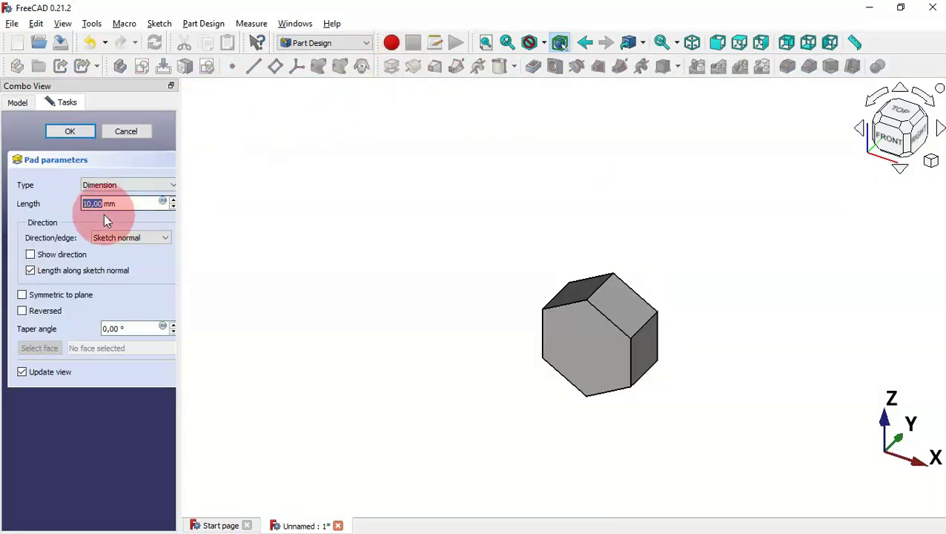
key(alt+Tab)
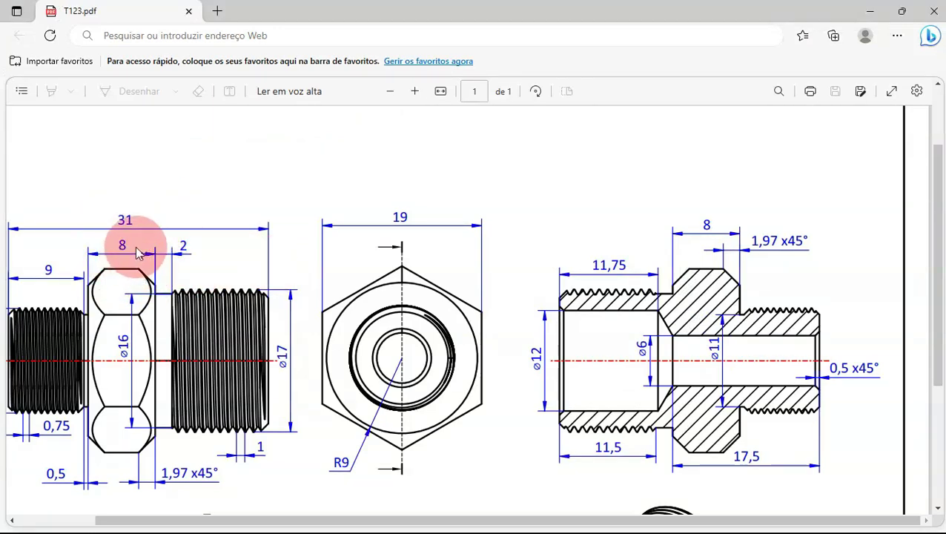
key(alt+Tab)
text(8)
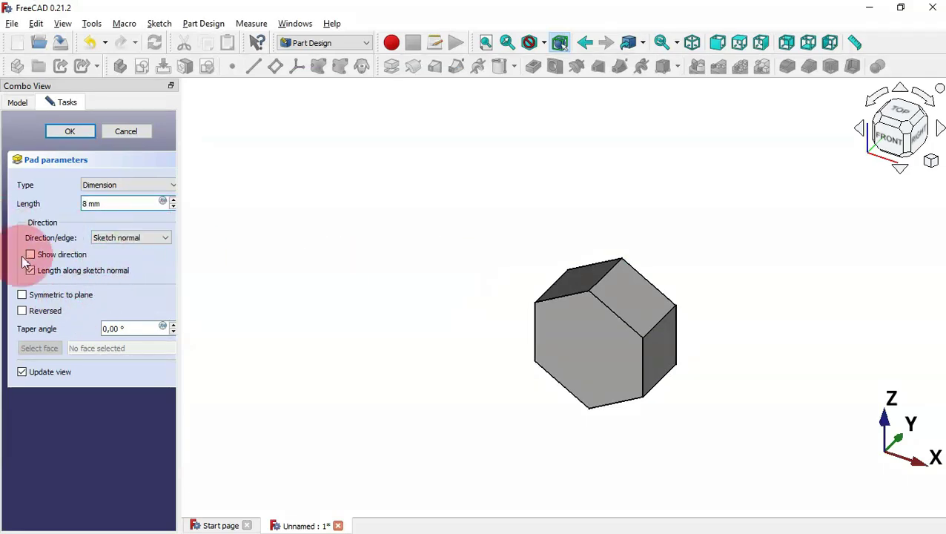
click(77, 295)
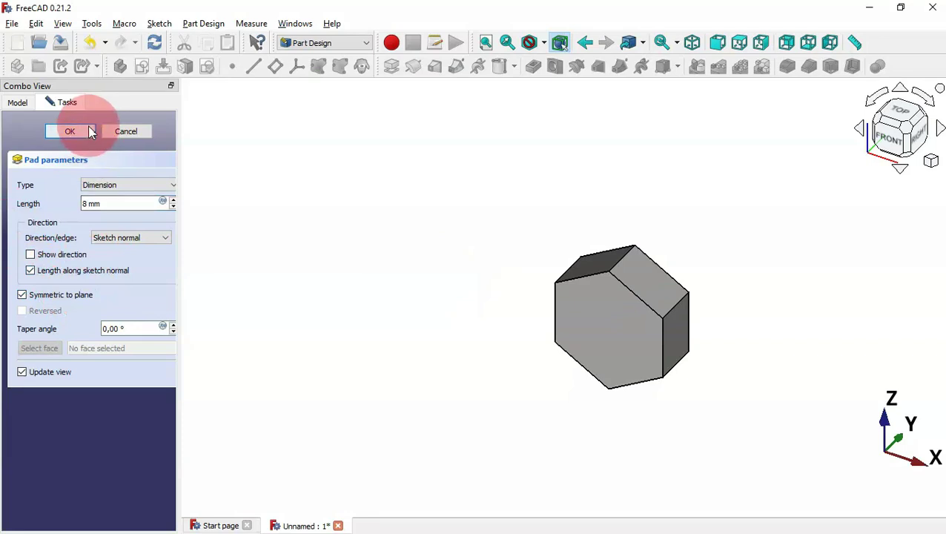
click(87, 132)
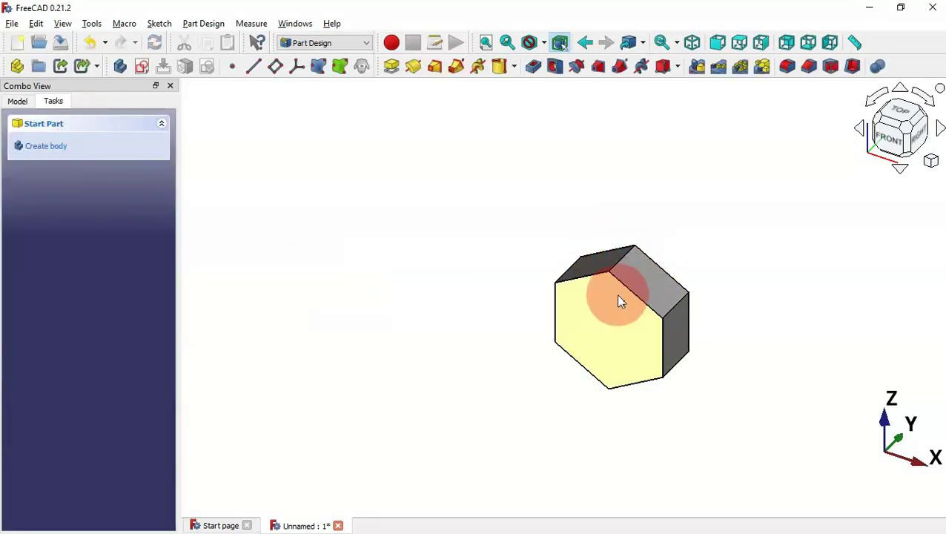
key(alt+Tab)
ctrl+scroll(476, 269, down, 2)
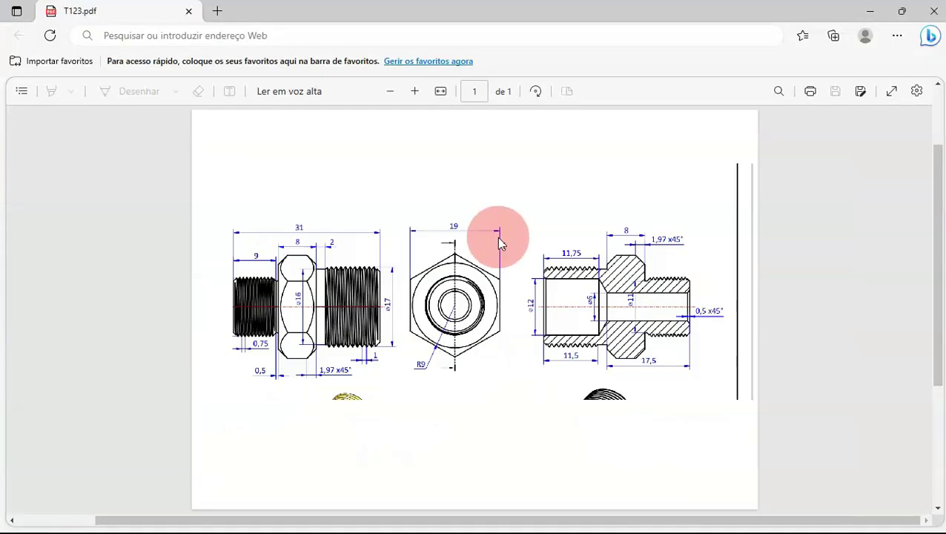
ctrl+scroll(295, 284, up, 1)
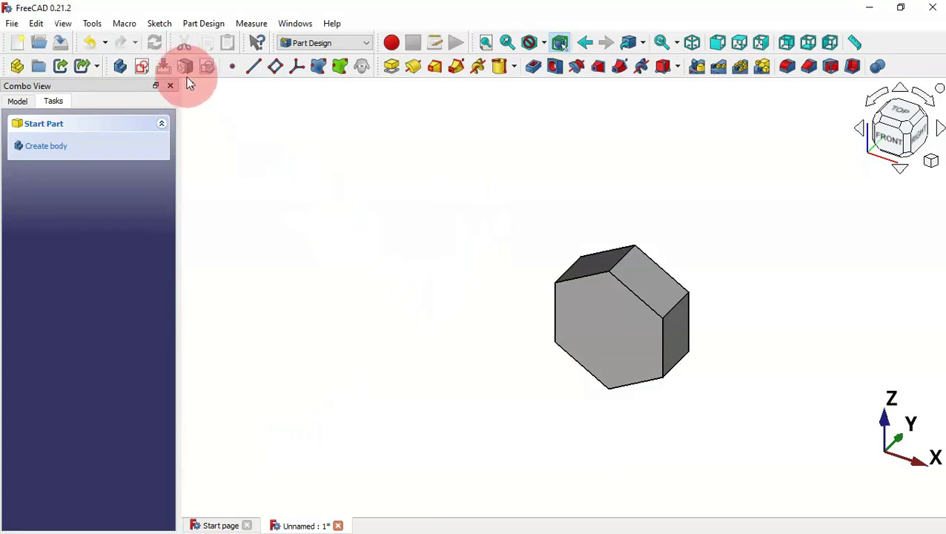
- Start a sketch on the YZ plane and reference the solid's top edge as external geometry
click(145, 66)
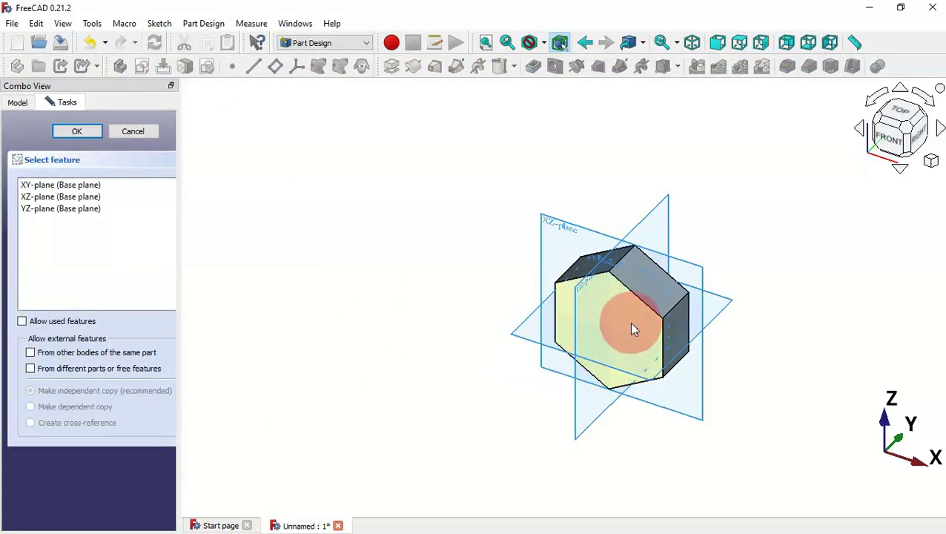
scroll(628, 319, up, 3)
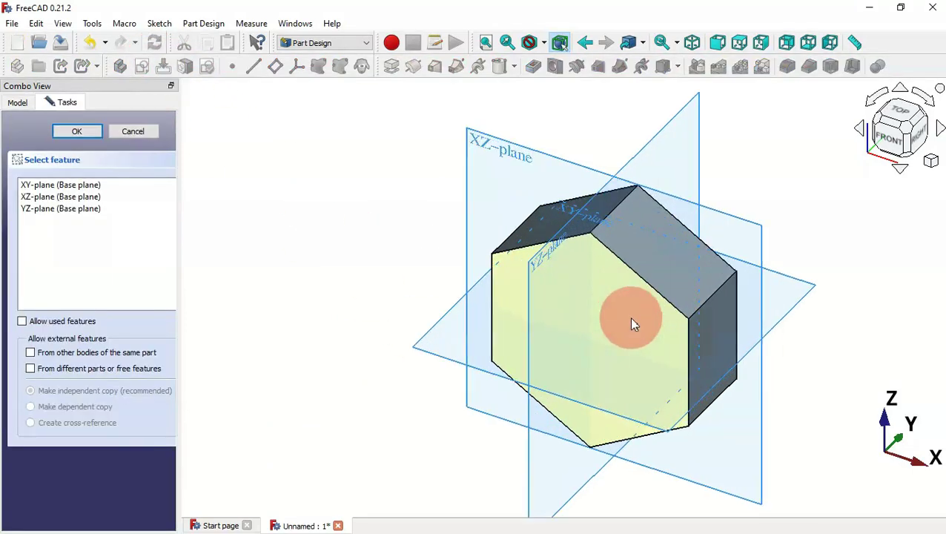
click(542, 257)
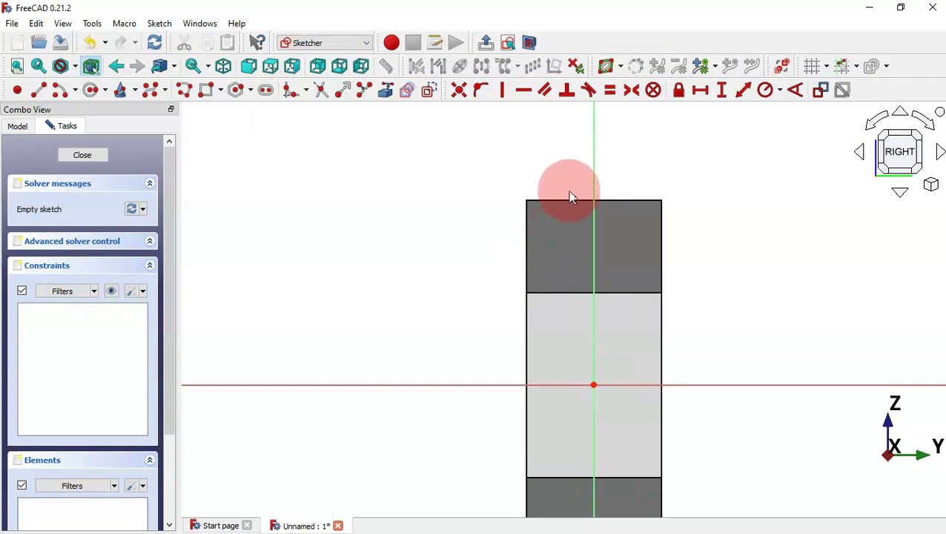
click(387, 94)
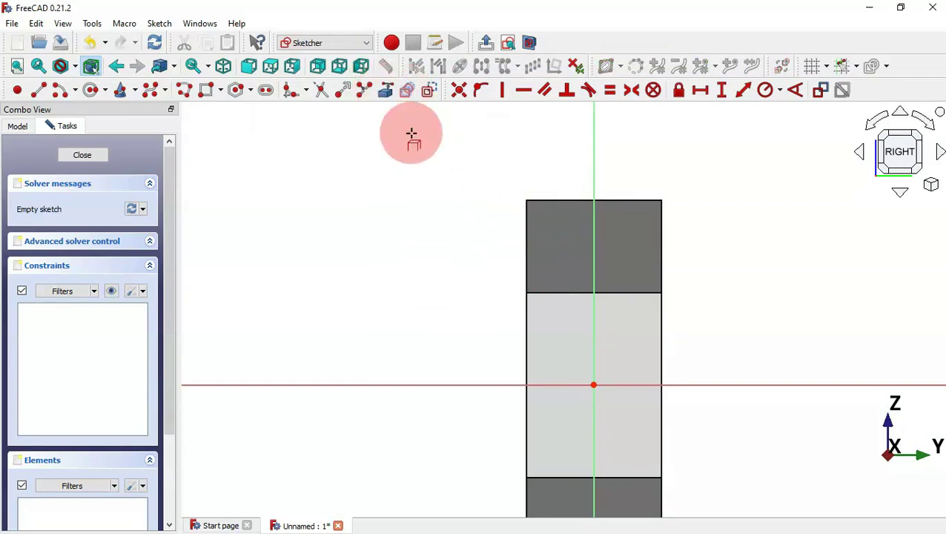
click(549, 199)
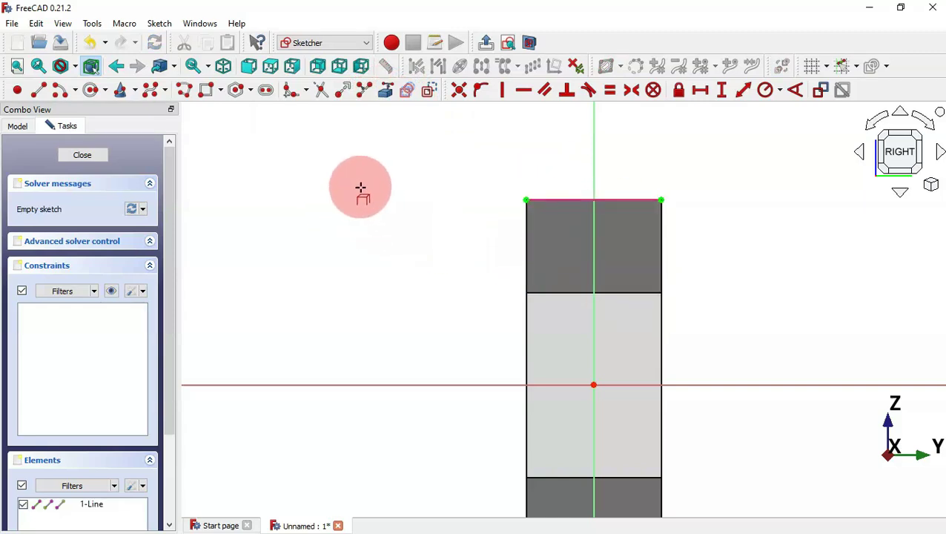
- Draw a triangle at the top-left corner with a polyline and make its two legs equal
click(191, 93)
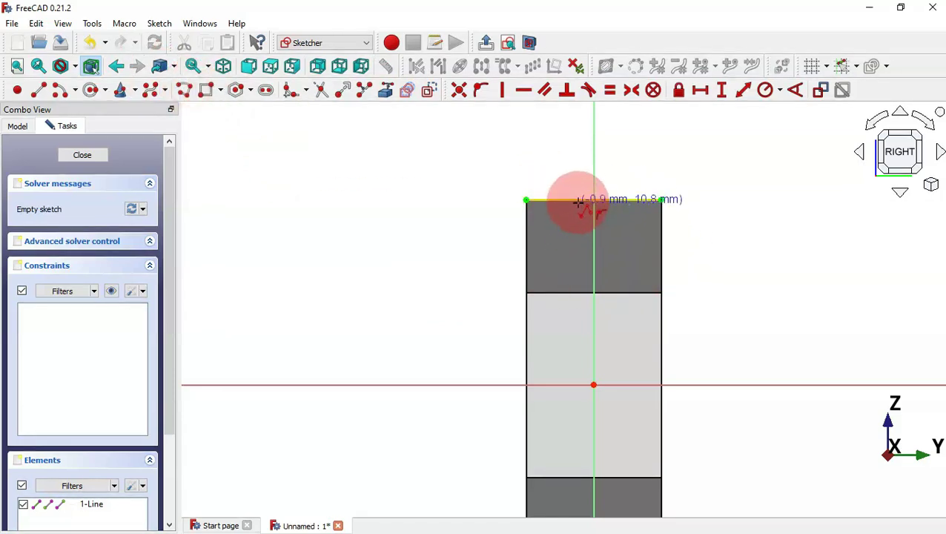
drag(579, 202, 525, 274)
click(527, 275)
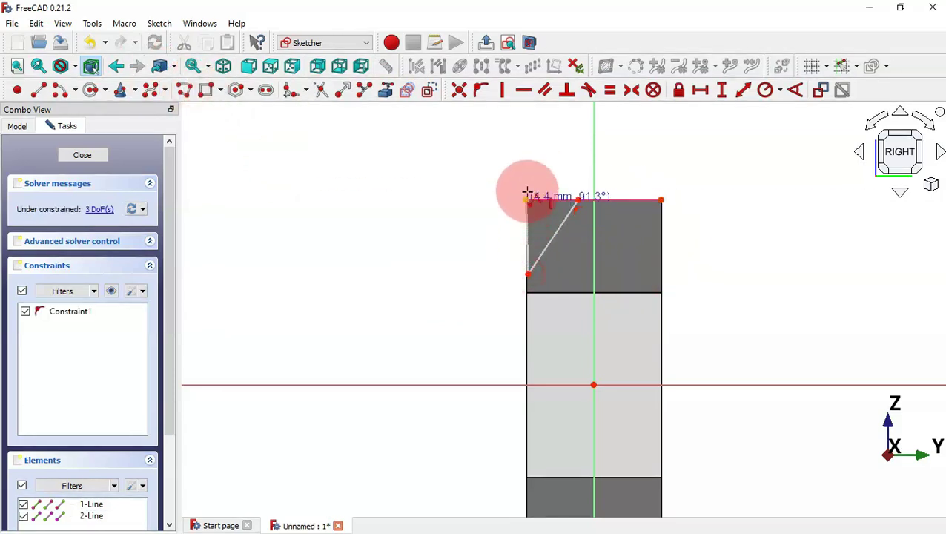
click(526, 199)
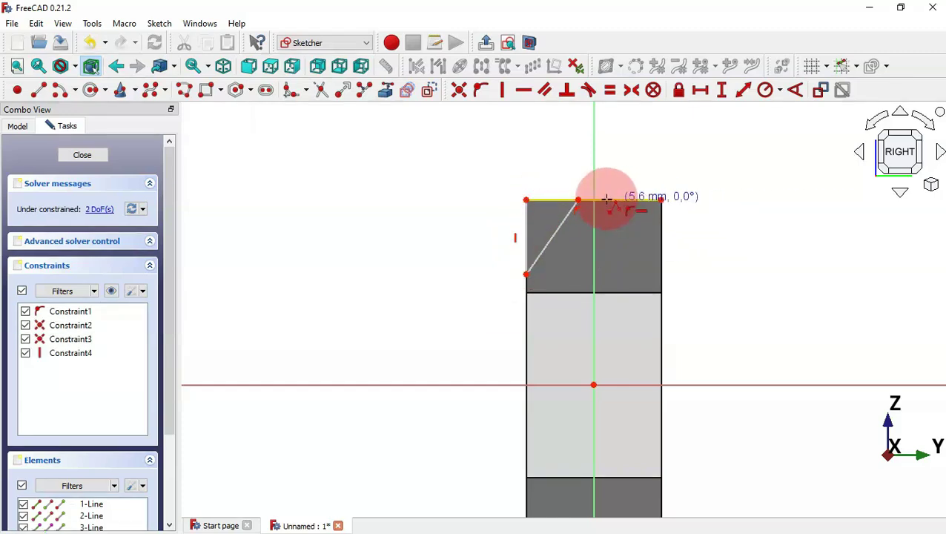
click(578, 200)
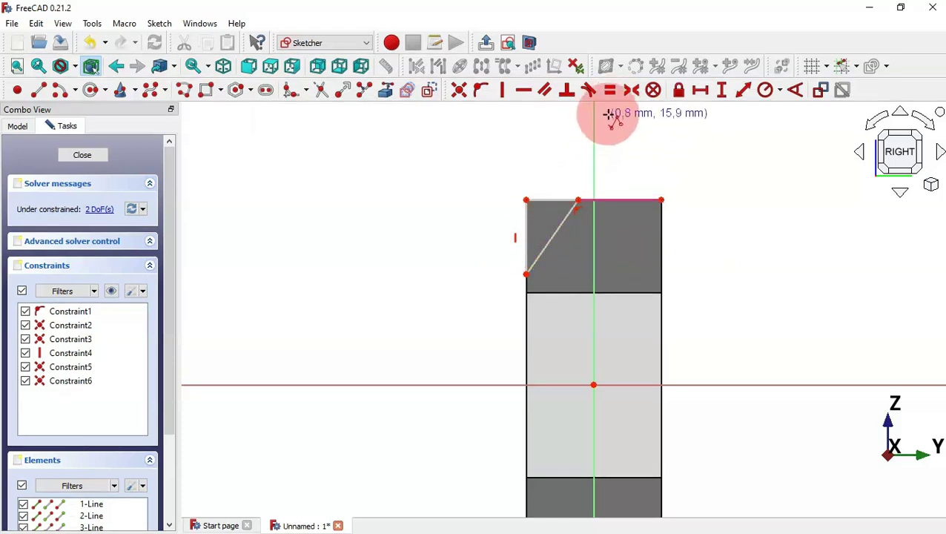
click(609, 91)
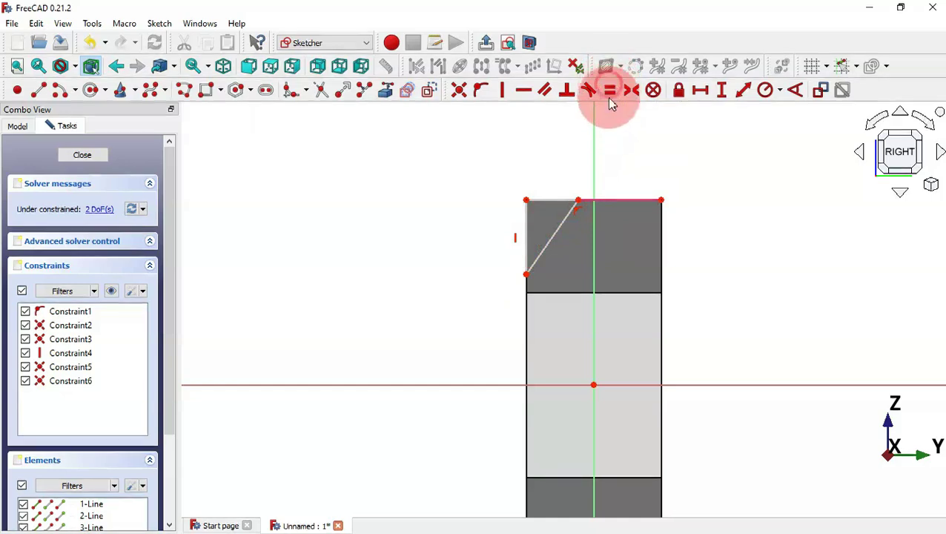
click(559, 197)
click(525, 231)
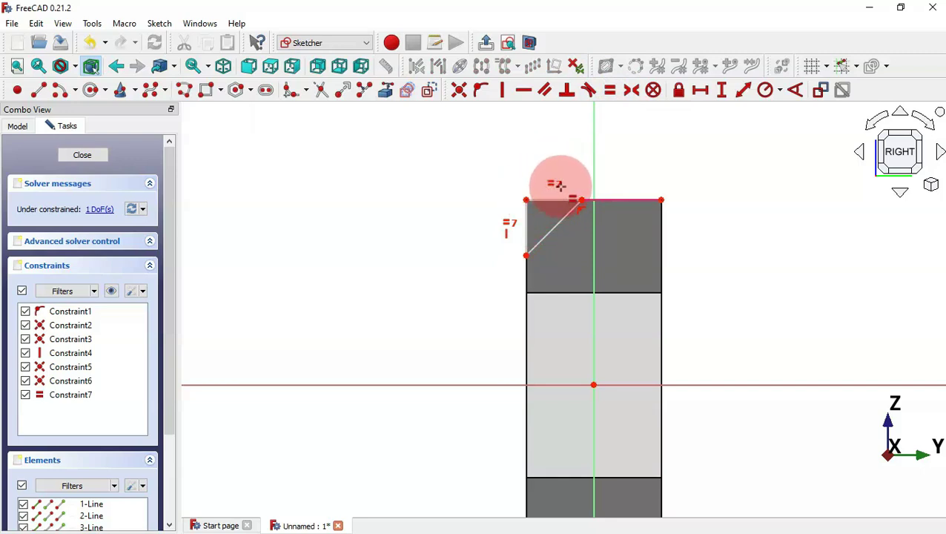
- Place the triangle's lower vertex 9 mm above the origin and close the sketch
key(alt+Tab)
ctrl+scroll(611, 286, up, 2)
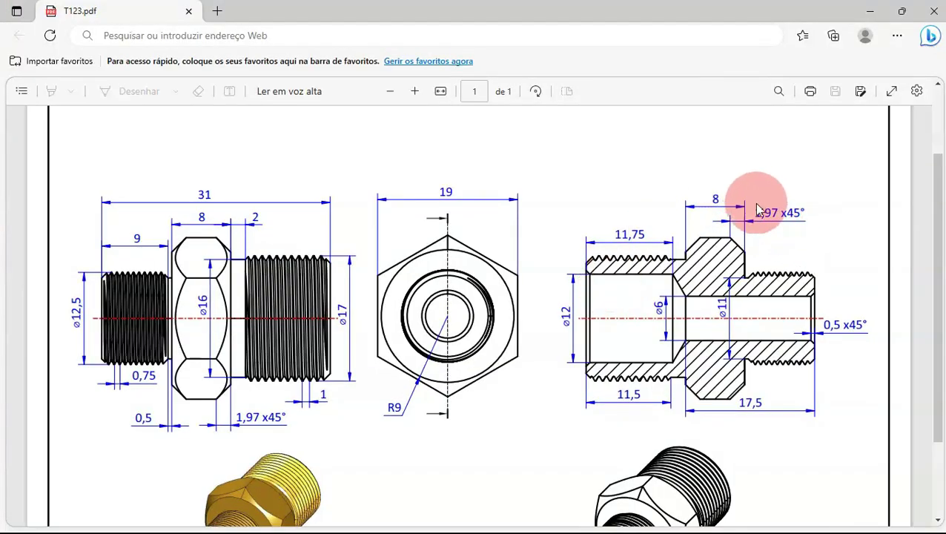
key(alt+Tab)
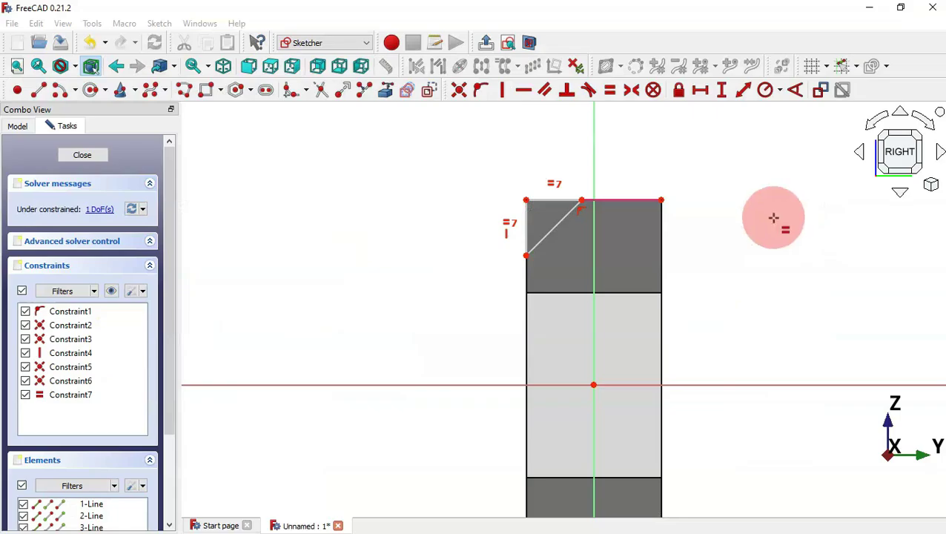
key(alt+Tab)
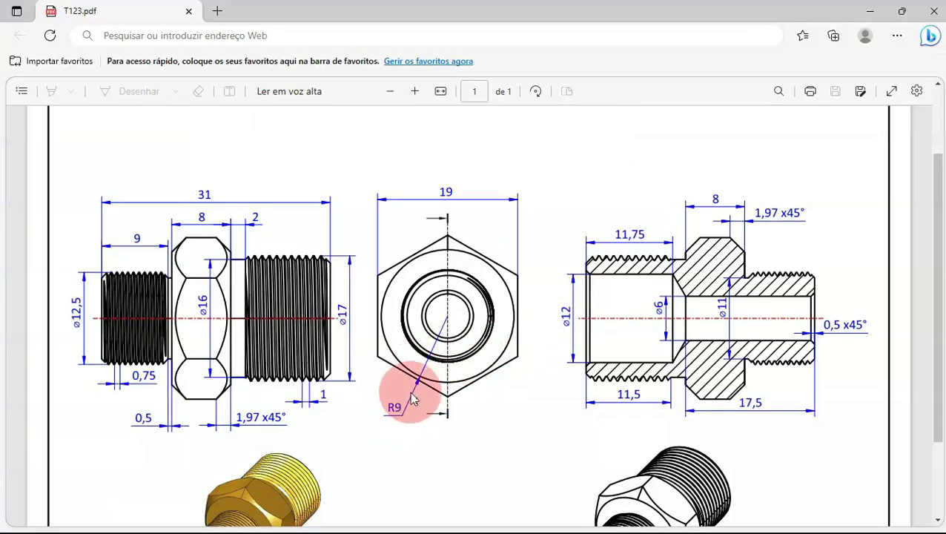
key(alt+Tab)
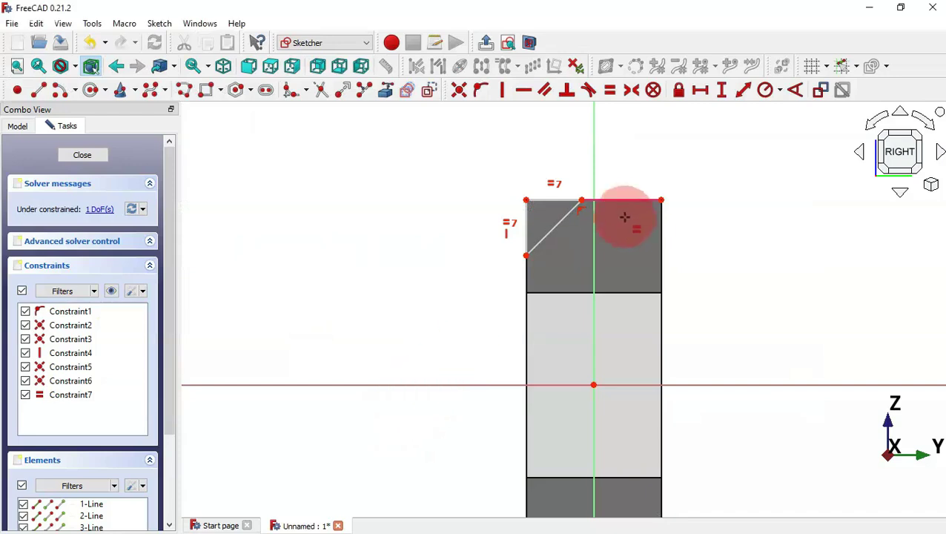
click(723, 87)
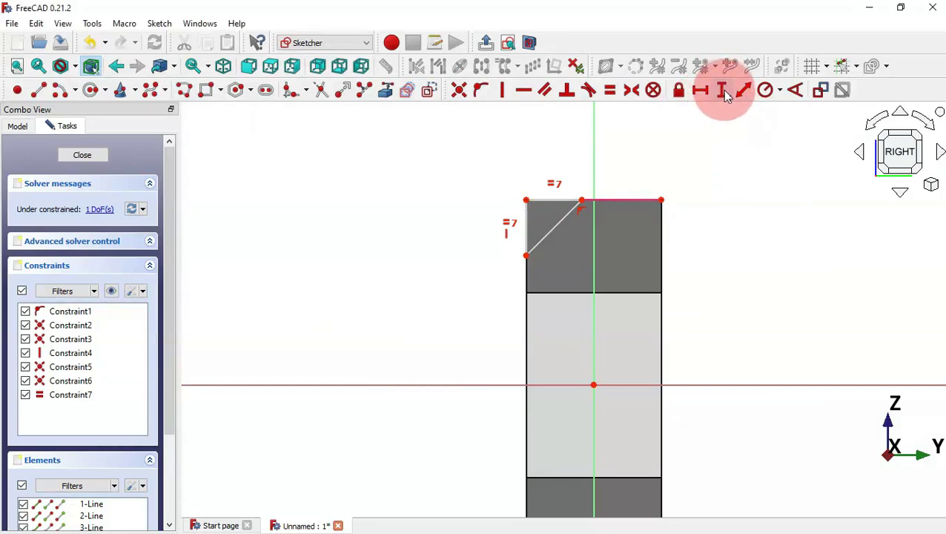
click(593, 385)
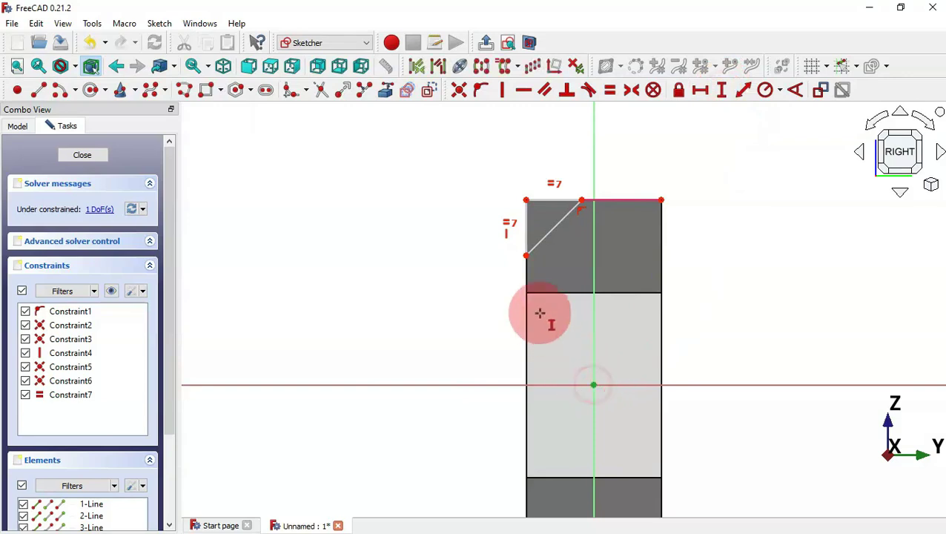
click(524, 257)
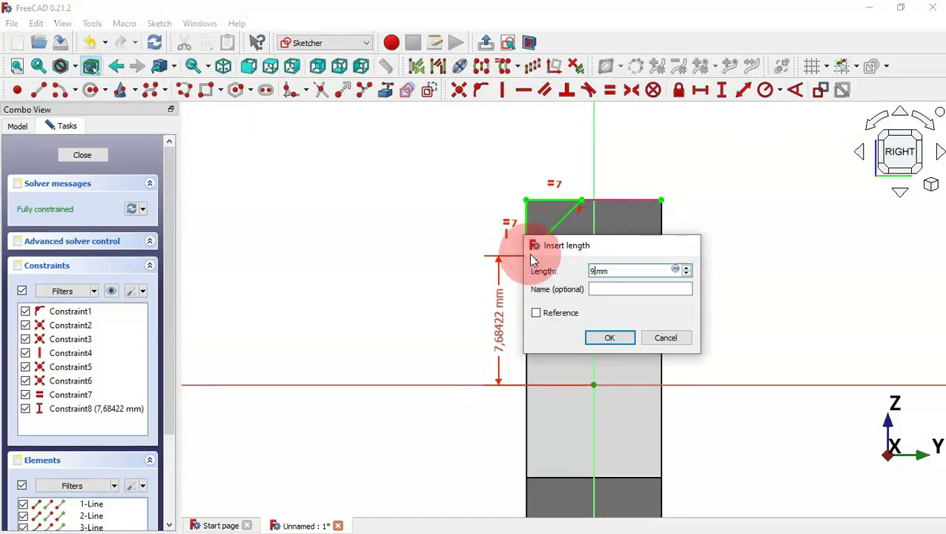
key(Return)
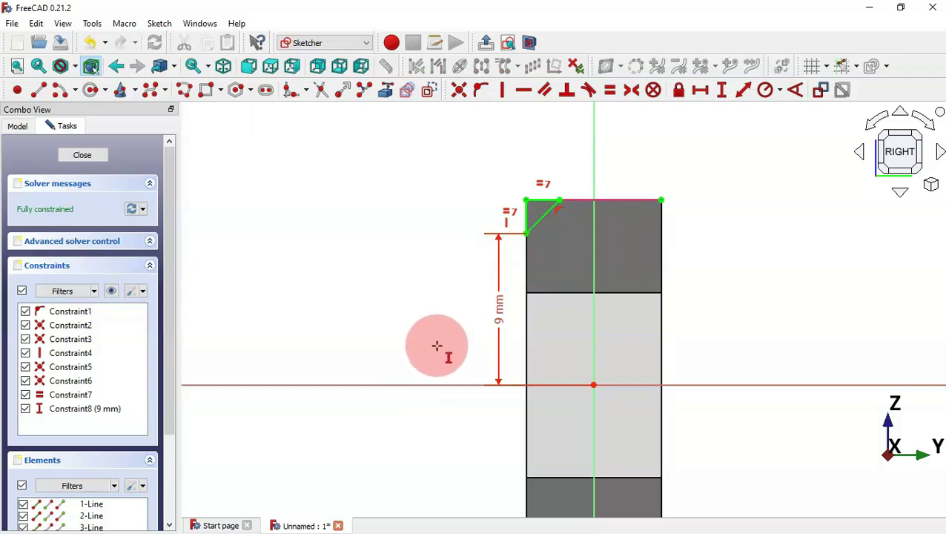
key(Escape)
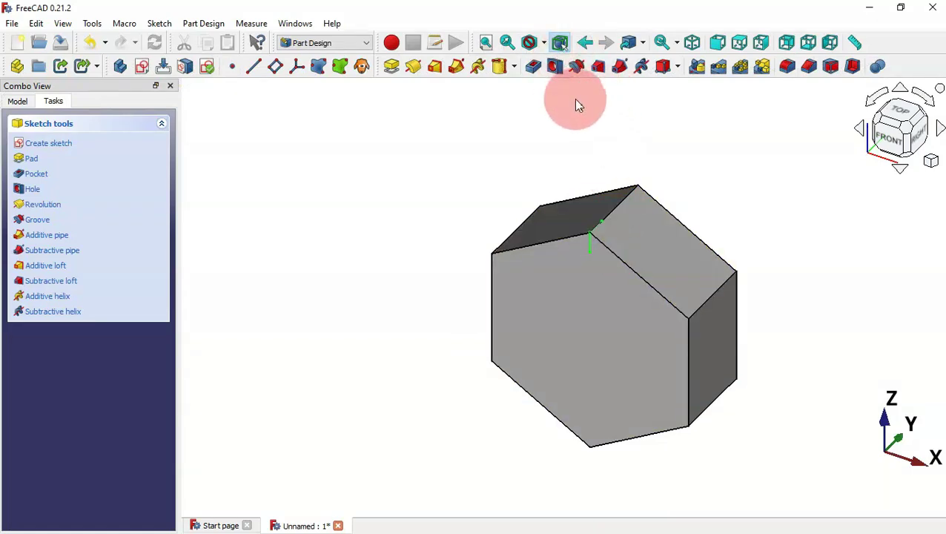
- Groove the triangle sketch 360° around the base Y axis to chamfer the hex corners
click(582, 74)
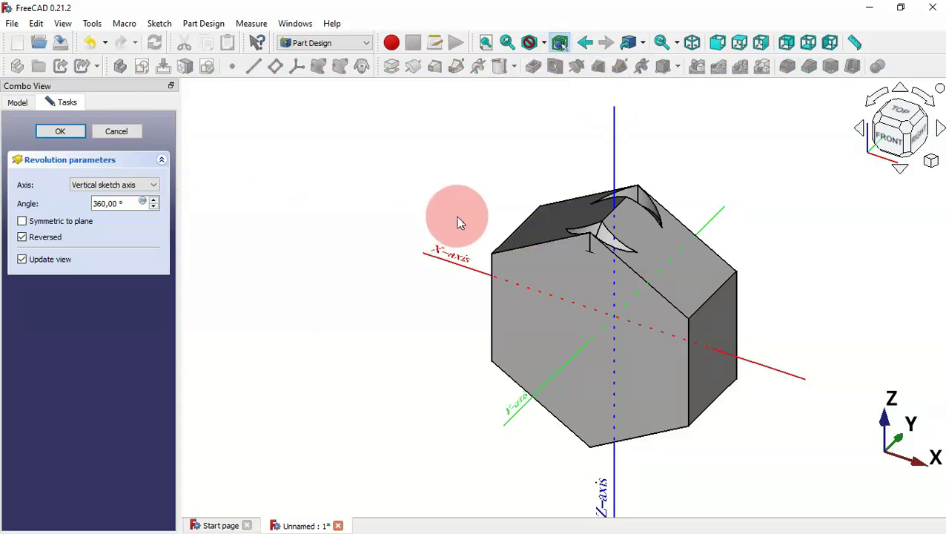
scroll(467, 214, down, 1)
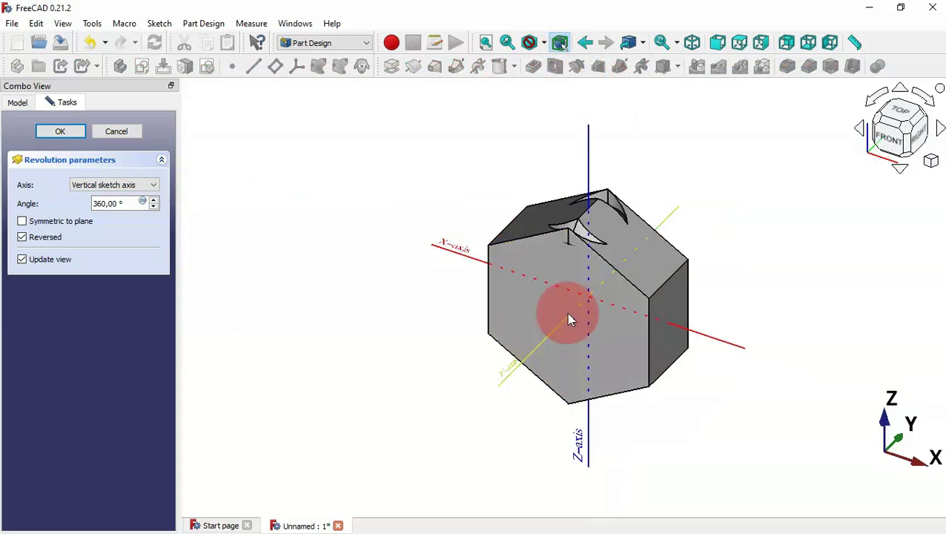
scroll(504, 208, up, 1)
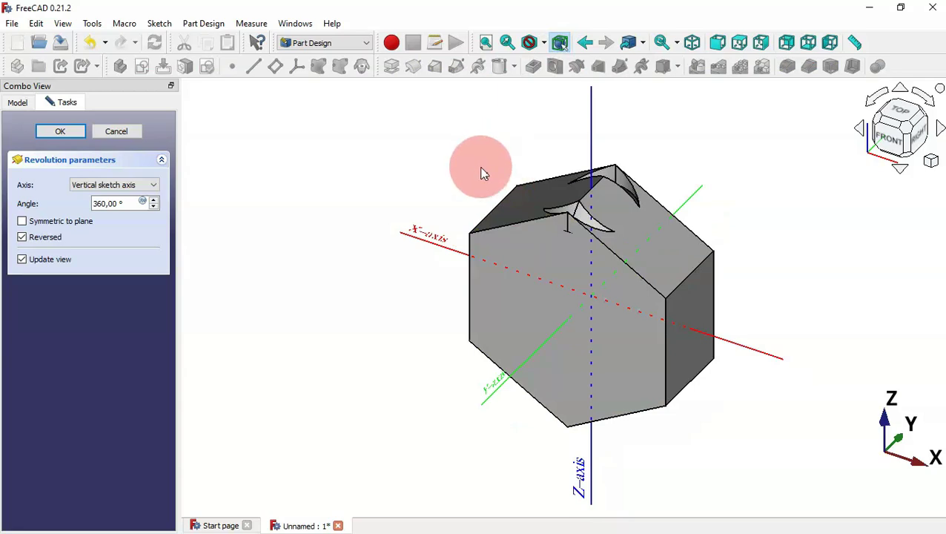
click(121, 185)
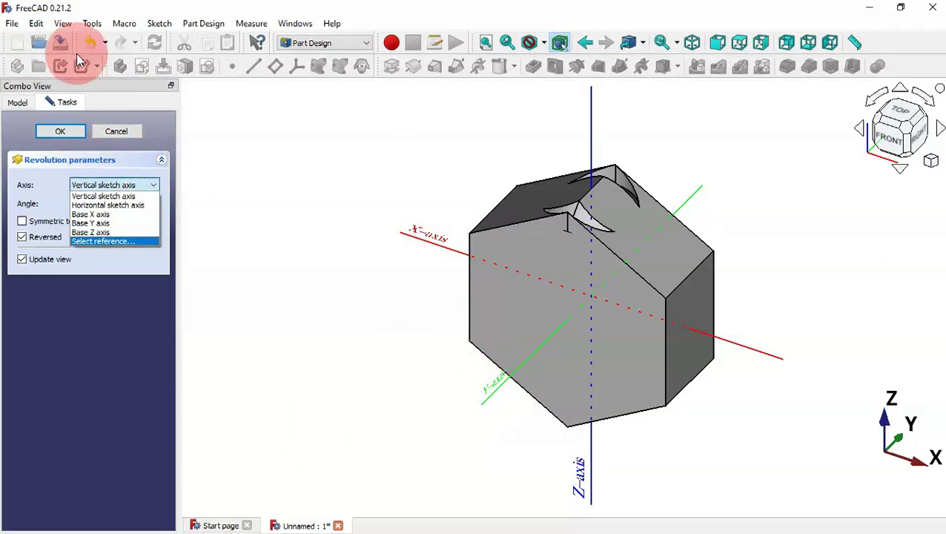
click(99, 225)
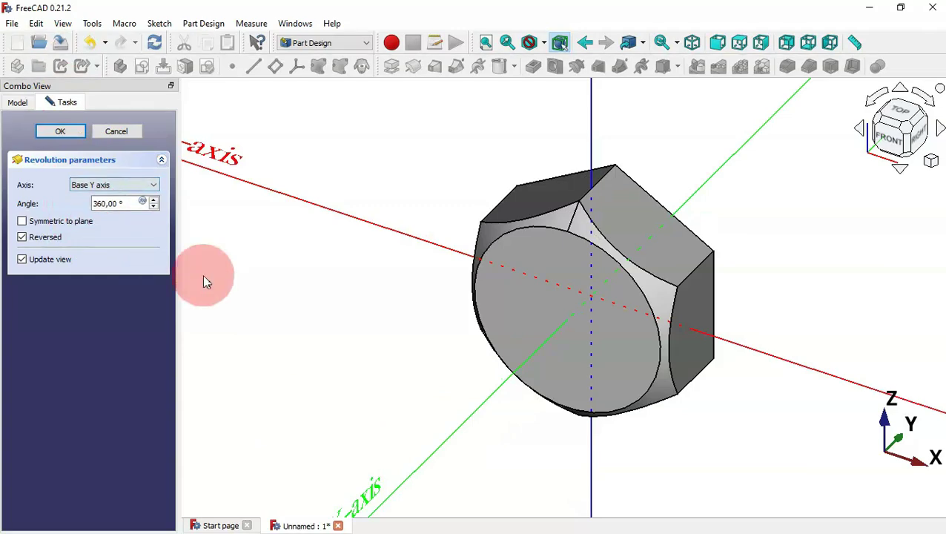
drag(754, 278, 562, 252)
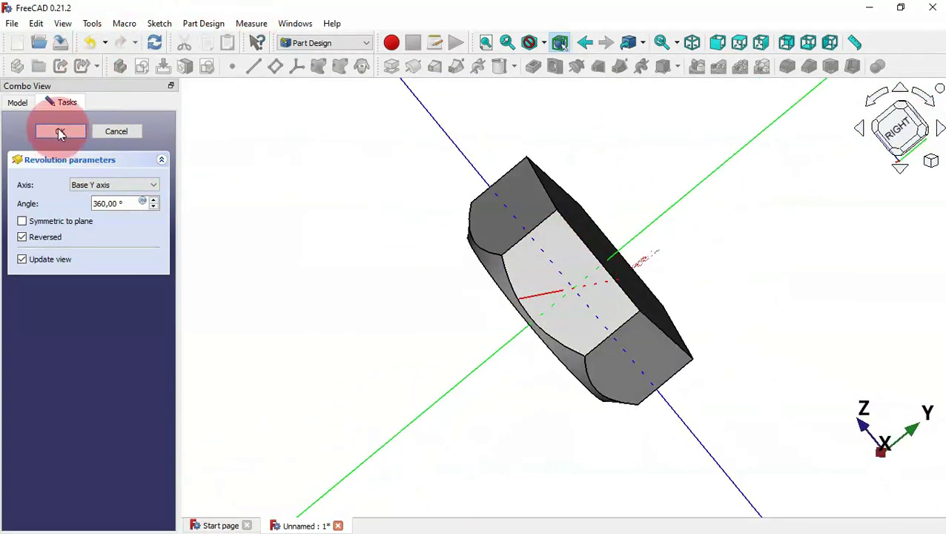
click(59, 131)
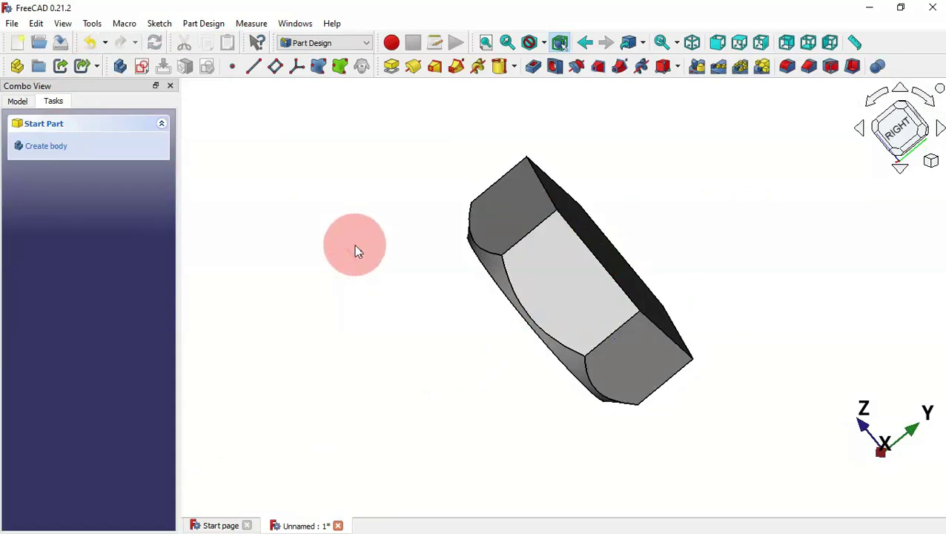
- Mirror the Groove feature across the vertical sketch axis to chamfer the opposite hex end
key(0)
drag(931, 158, 748, 224)
drag(294, 344, 339, 309)
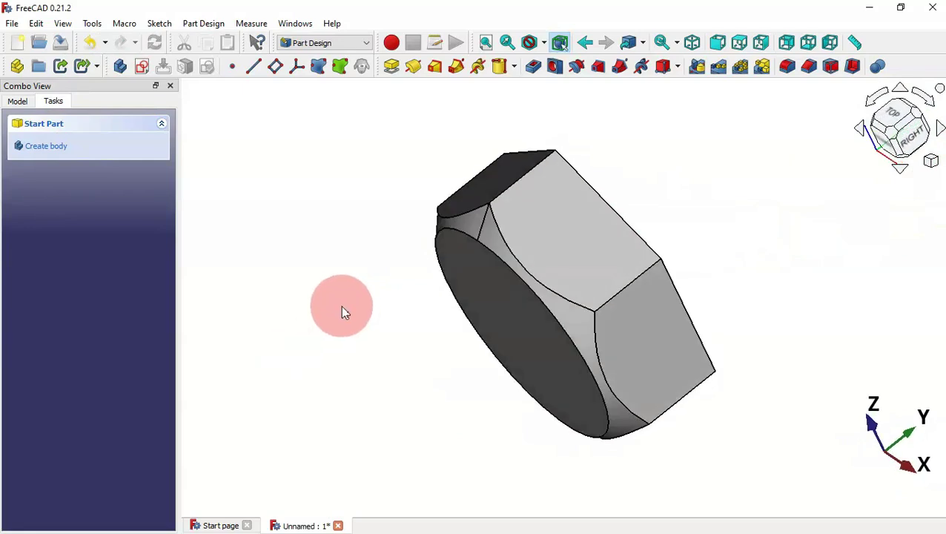
drag(689, 243, 637, 262)
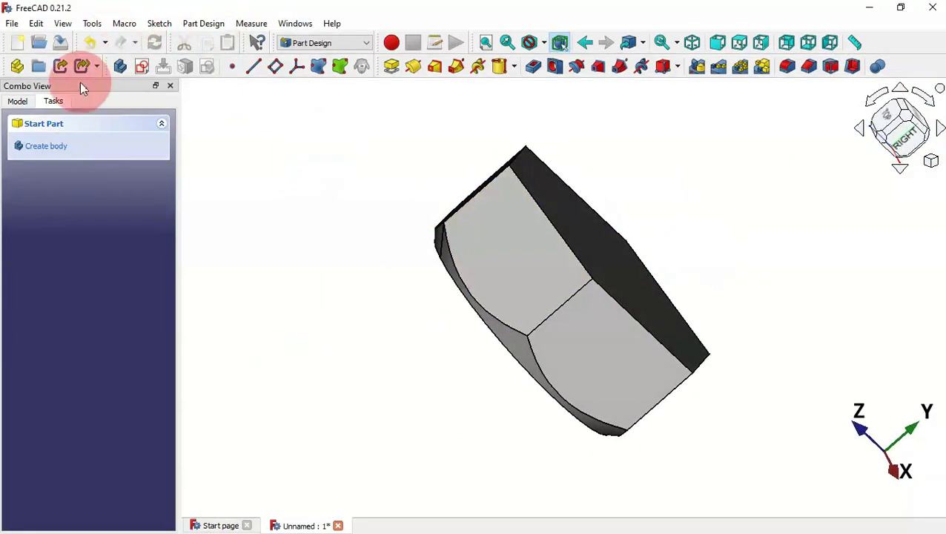
click(28, 102)
click(88, 172)
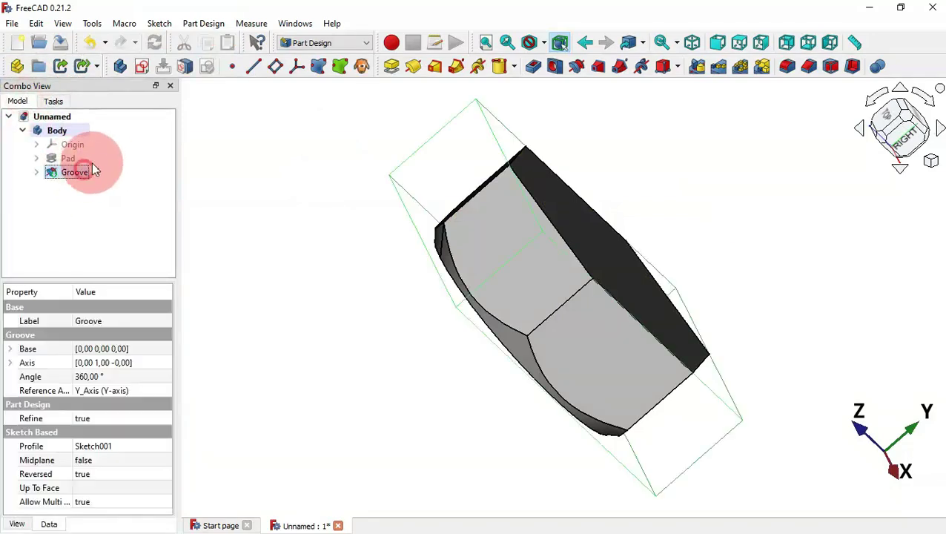
click(697, 66)
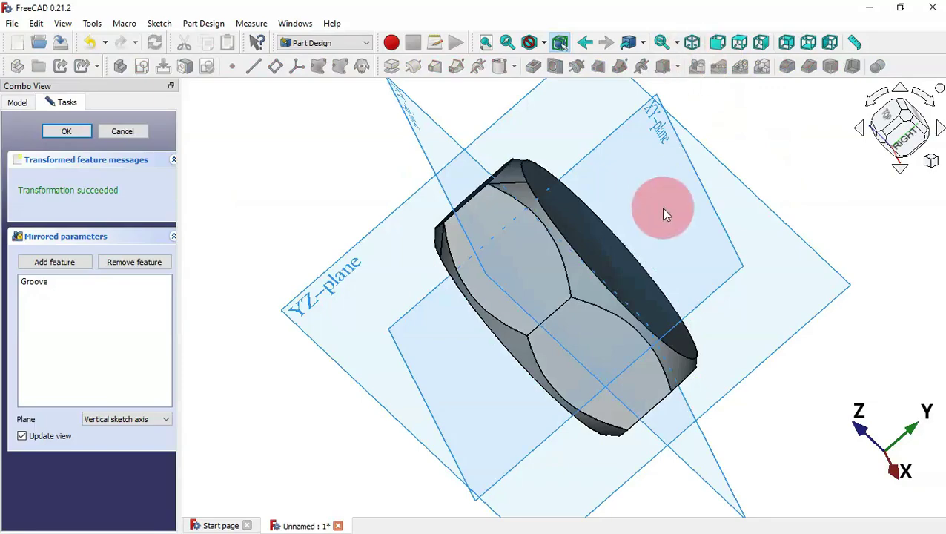
middle_drag(764, 178, 834, 215)
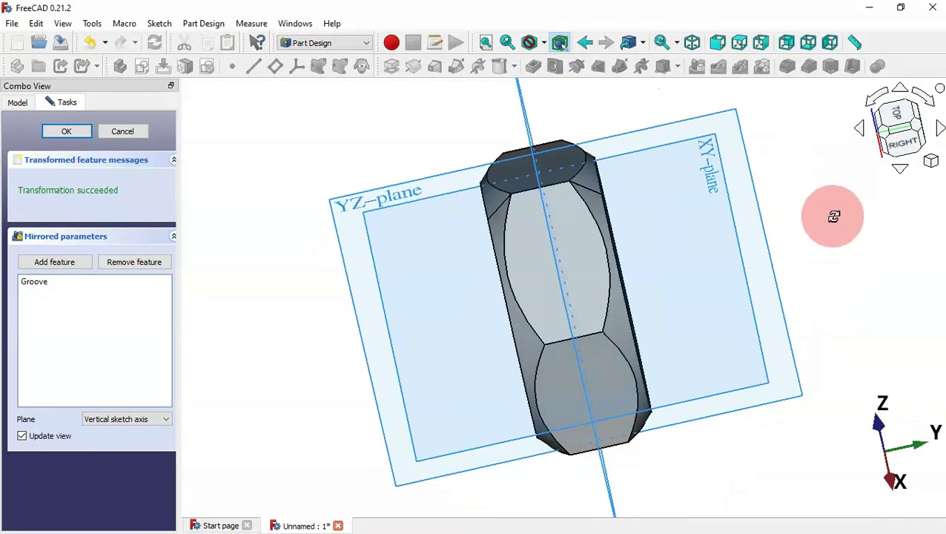
click(68, 132)
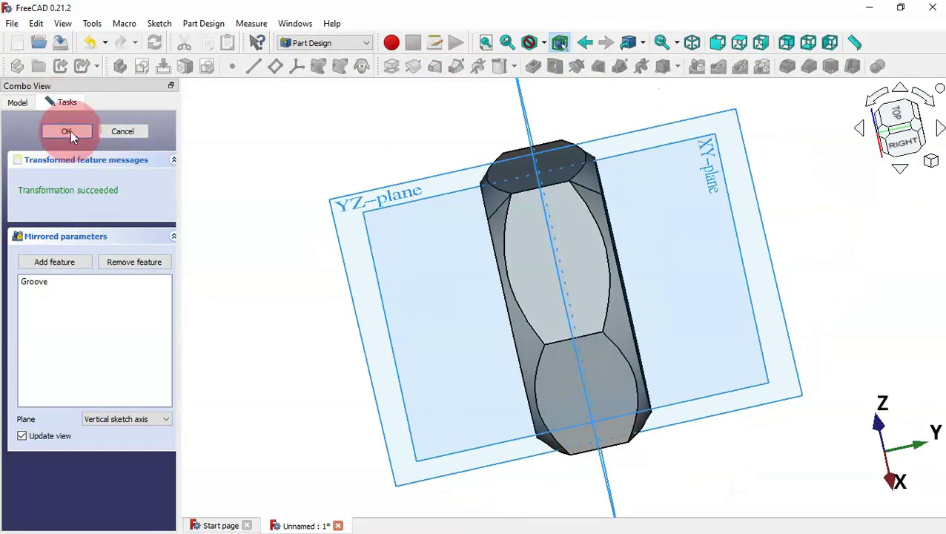
click(300, 207)
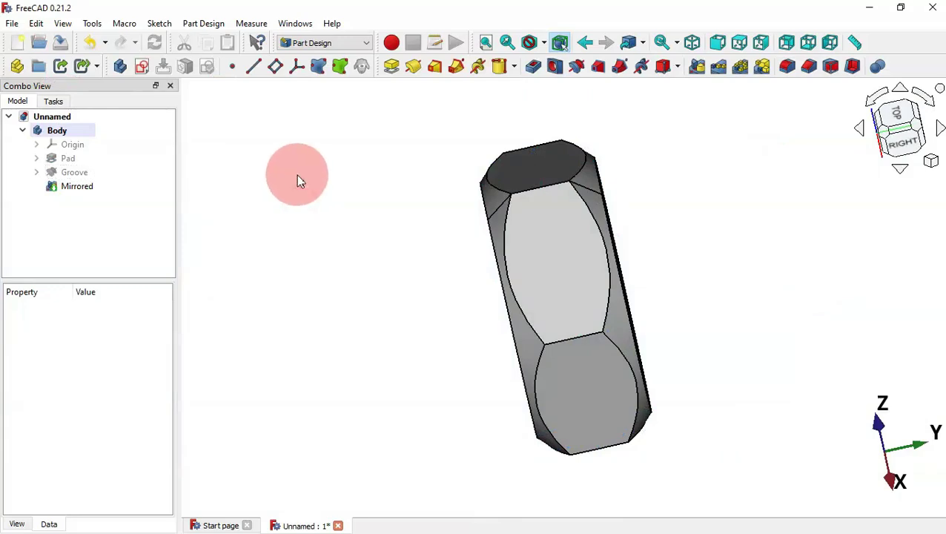
key(0)
key(alt+Tab)
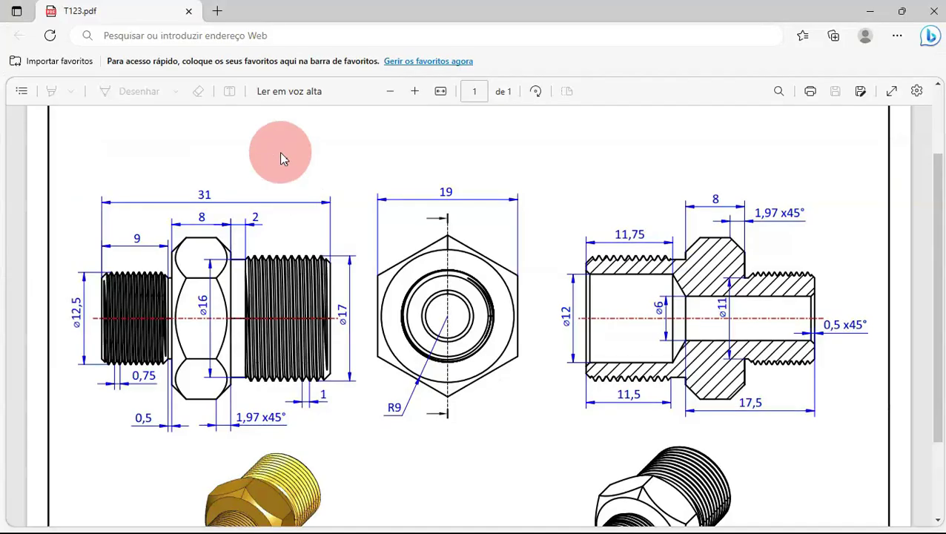
scroll(482, 350, down, 1)
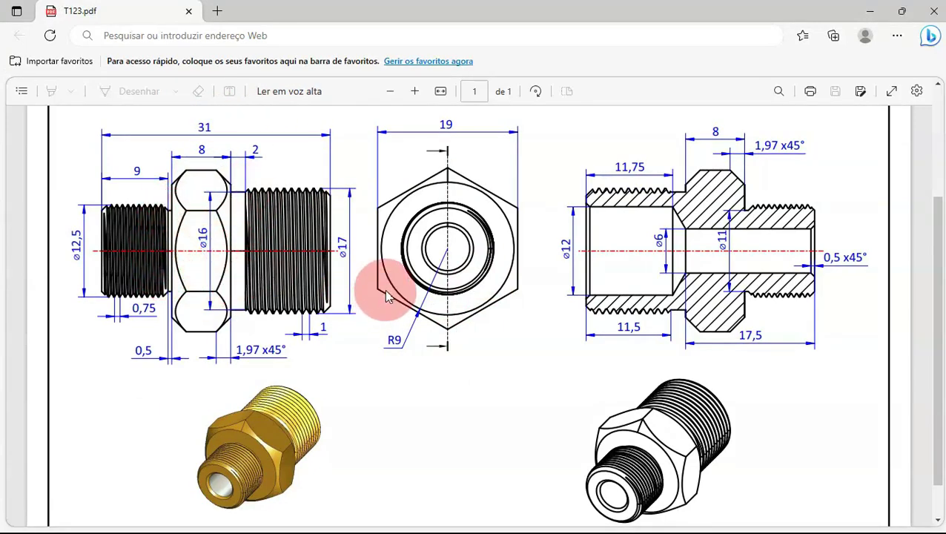
key(alt+Tab)
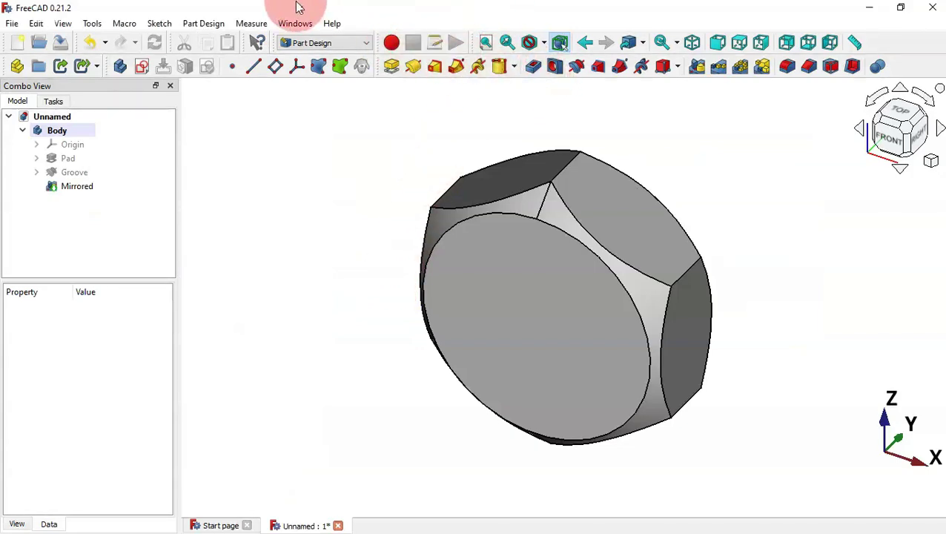
- Attach an Additive Cylinder to the hex end face with radius 11/2 mm and height 0.5 mm
click(513, 69)
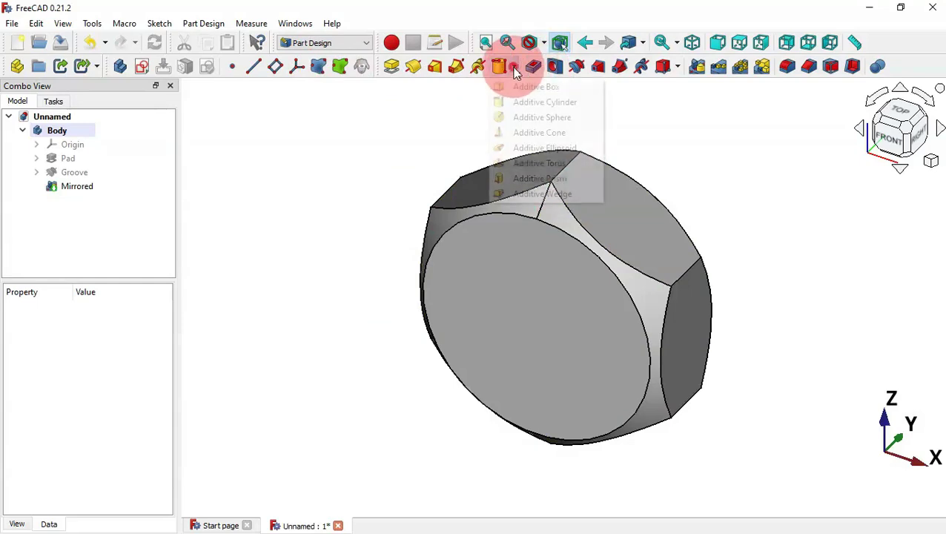
click(545, 103)
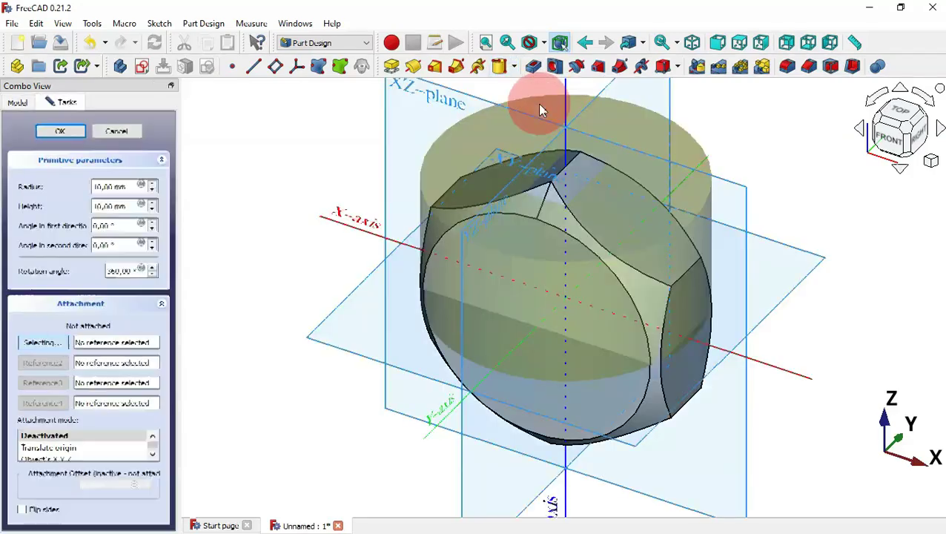
click(510, 247)
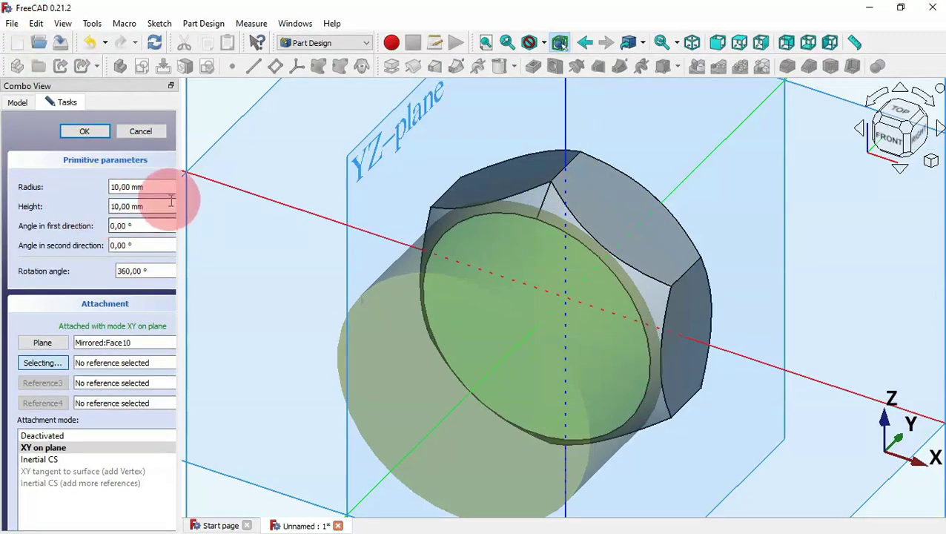
drag(158, 184, 82, 157)
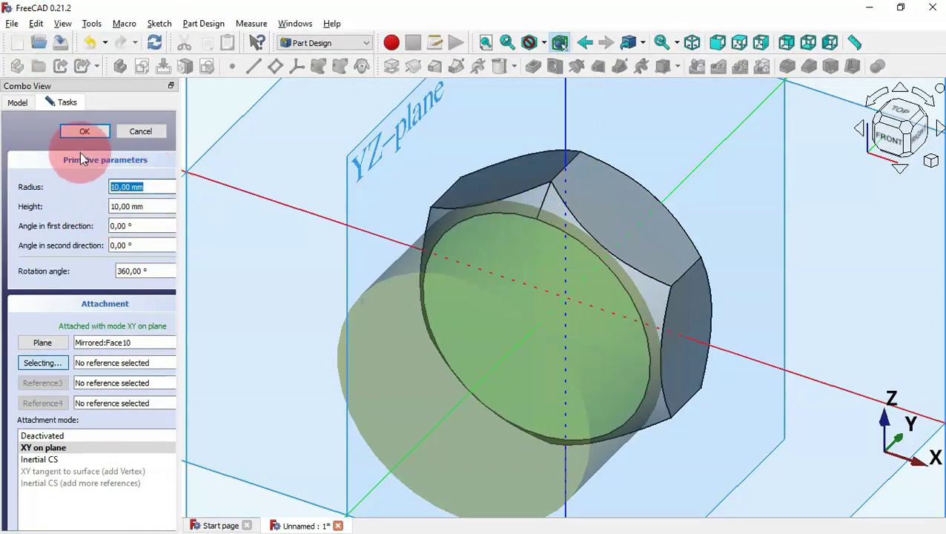
key(alt+Tab)
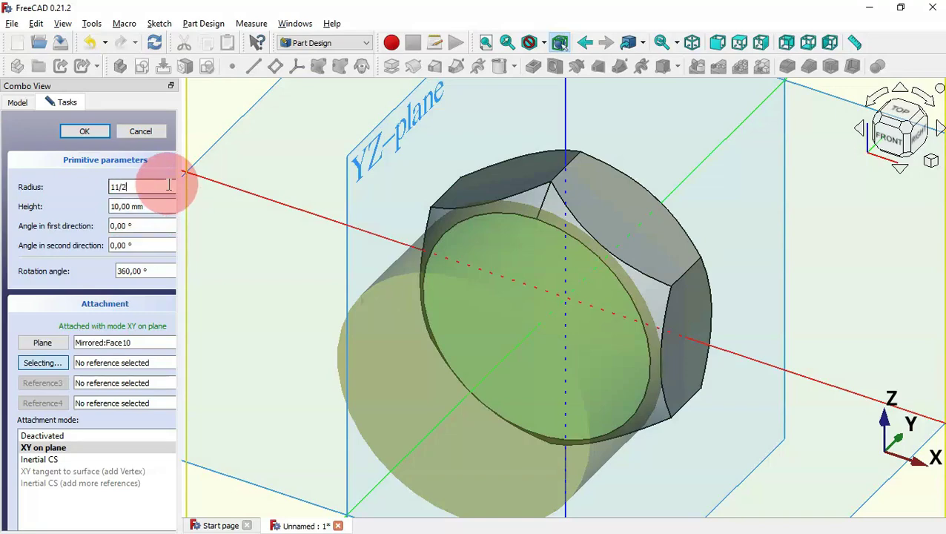
click(154, 206)
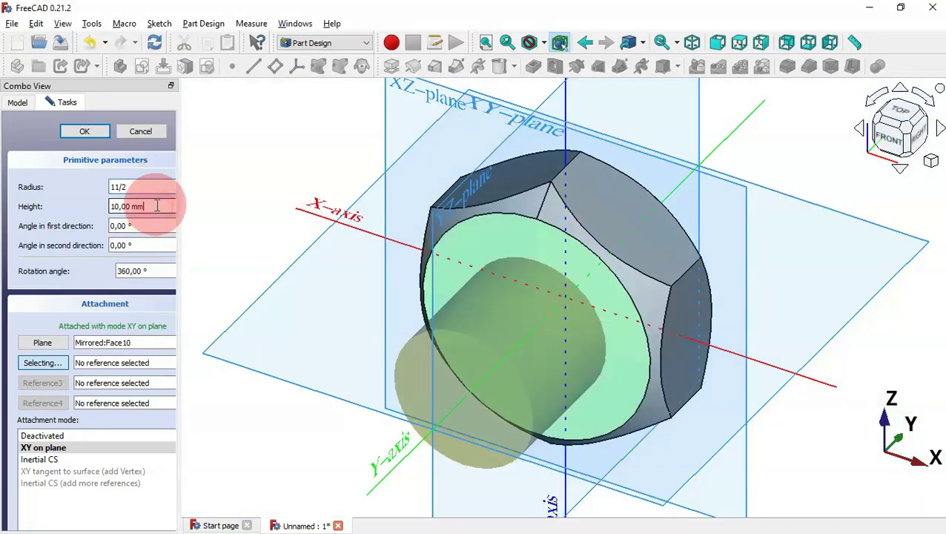
drag(156, 206, 116, 203)
key(alt+Tab)
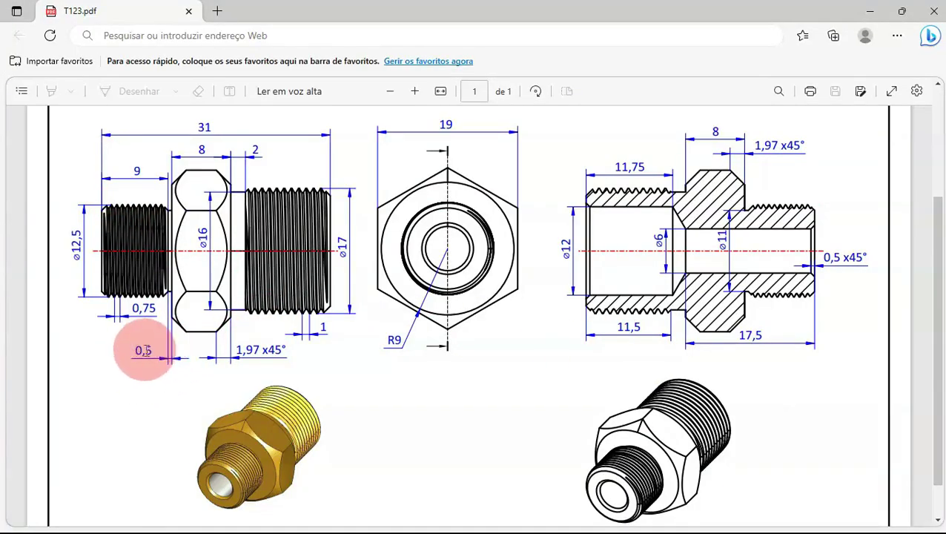
key(alt+Tab)
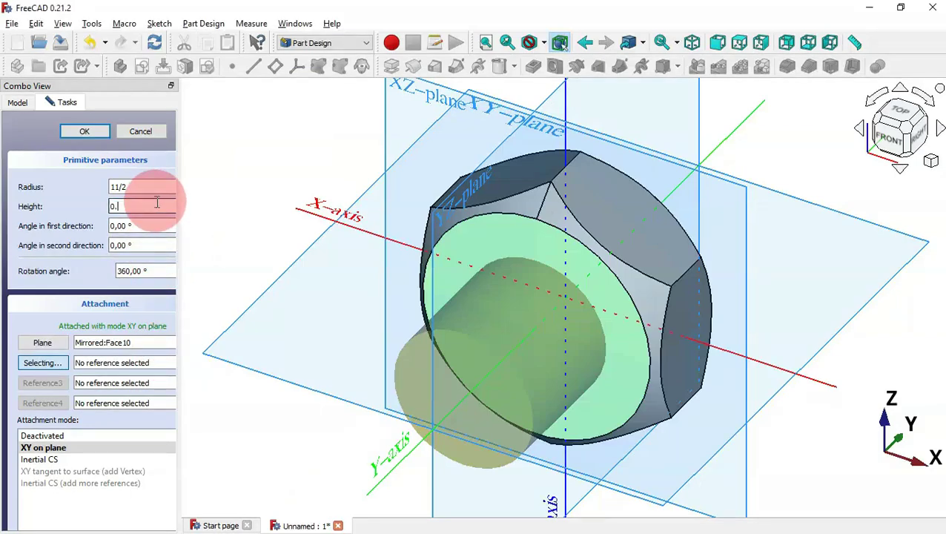
key(Return)
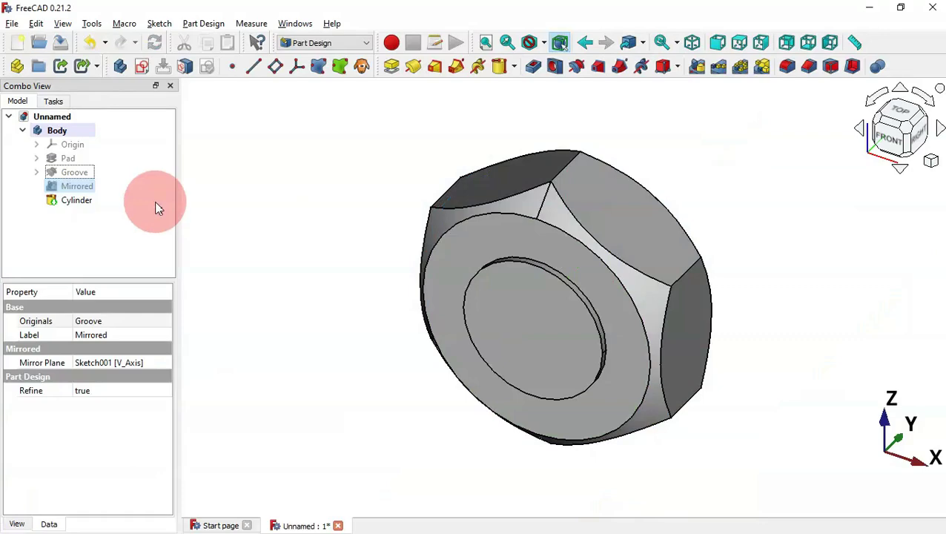
- Attach a second Additive Cylinder of radius 8 mm, height taken from the drawing
middle_drag(669, 355, 562, 242)
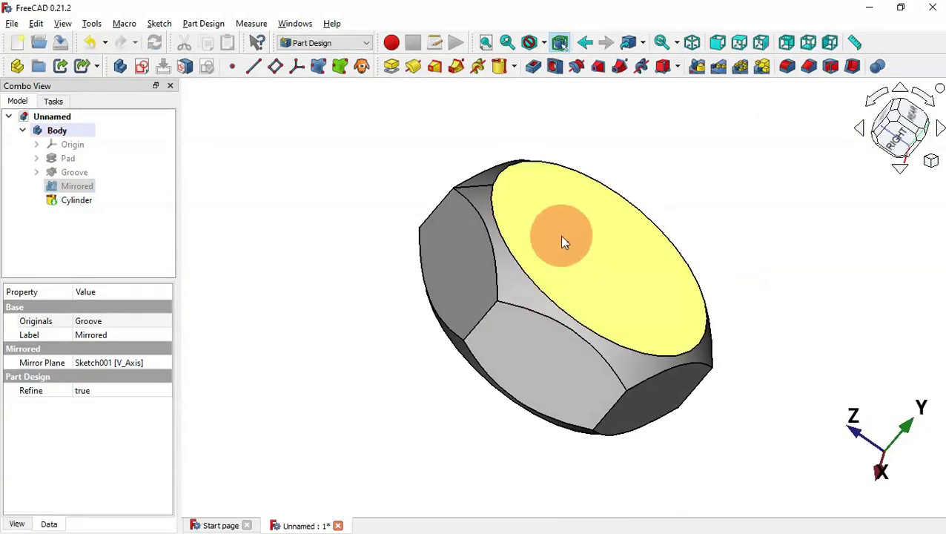
click(501, 66)
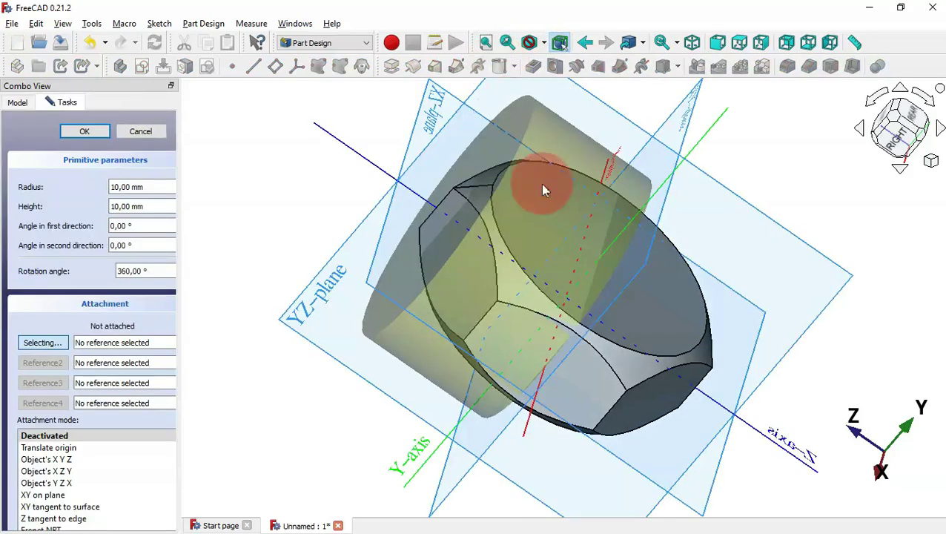
click(577, 211)
double_click(137, 186)
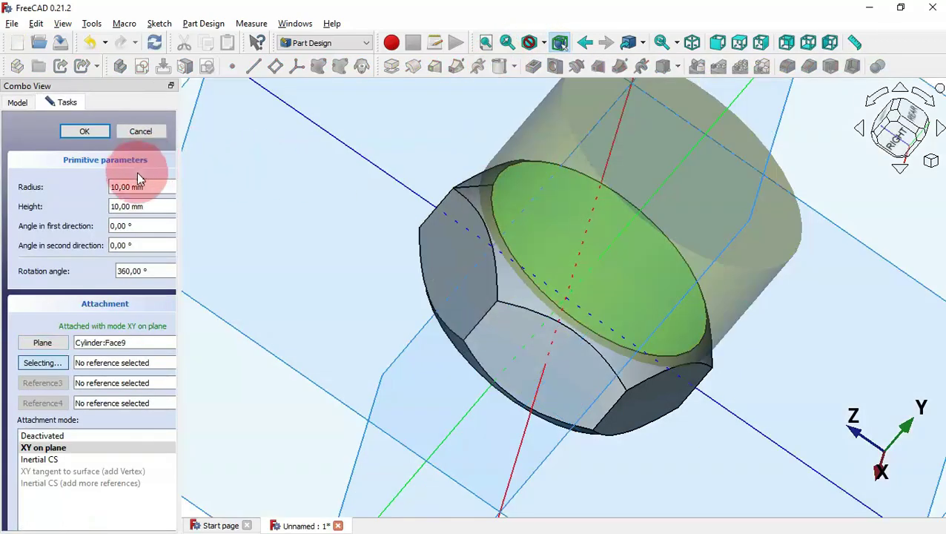
key(alt+Tab)
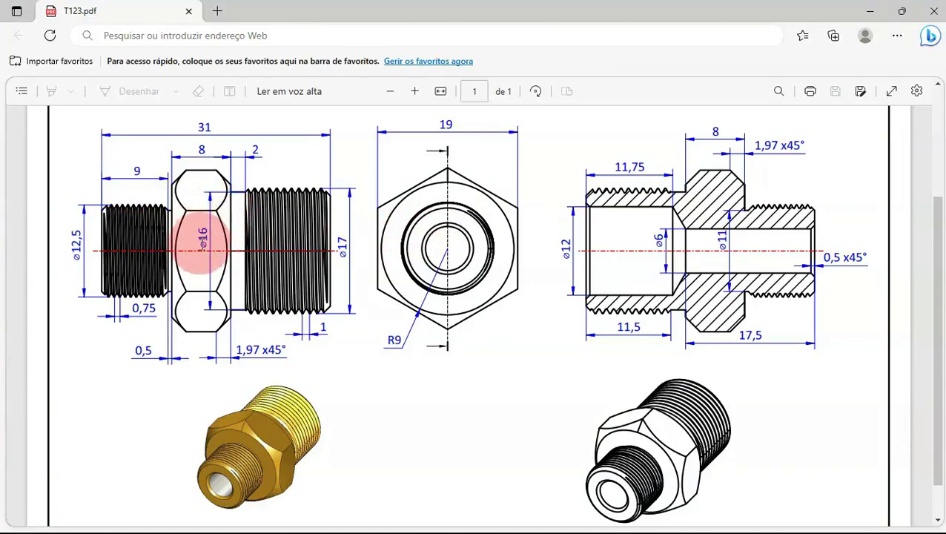
key(alt+Tab)
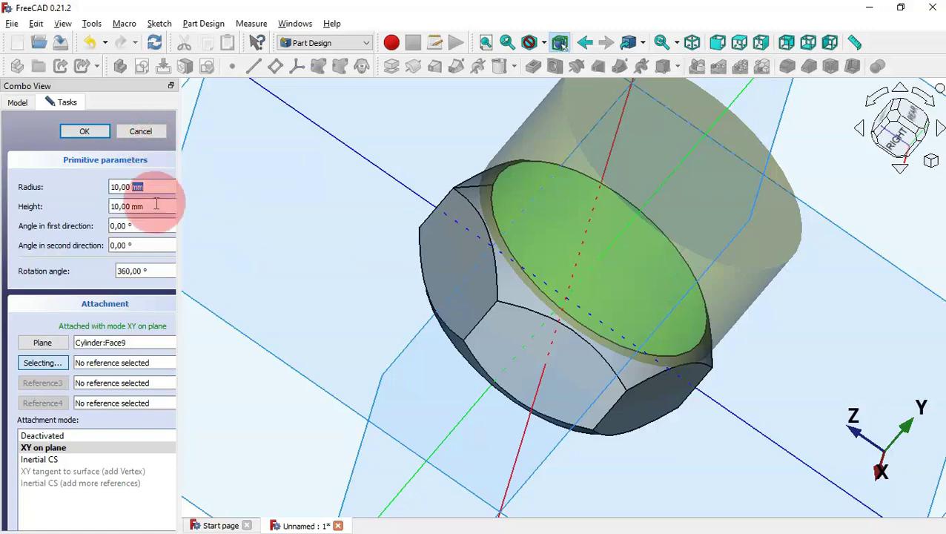
triple_click(157, 189)
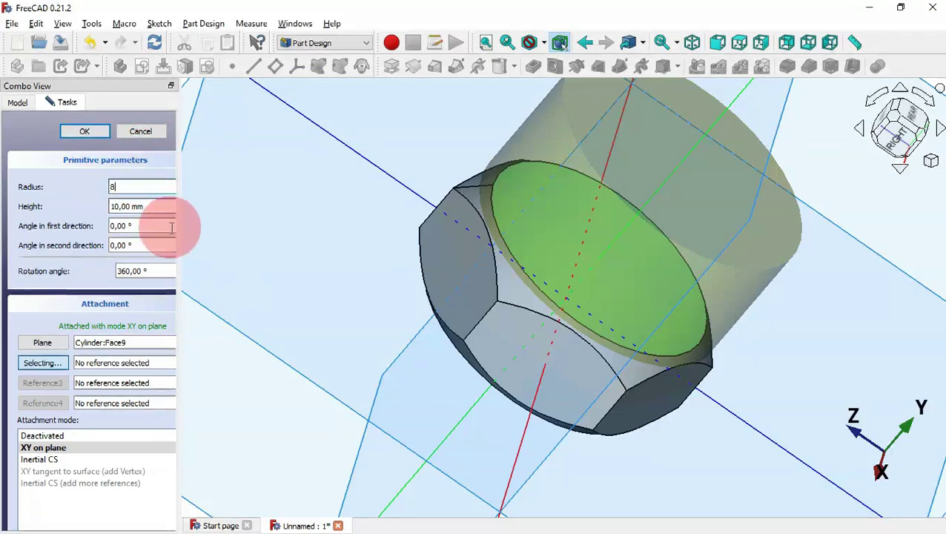
click(150, 208)
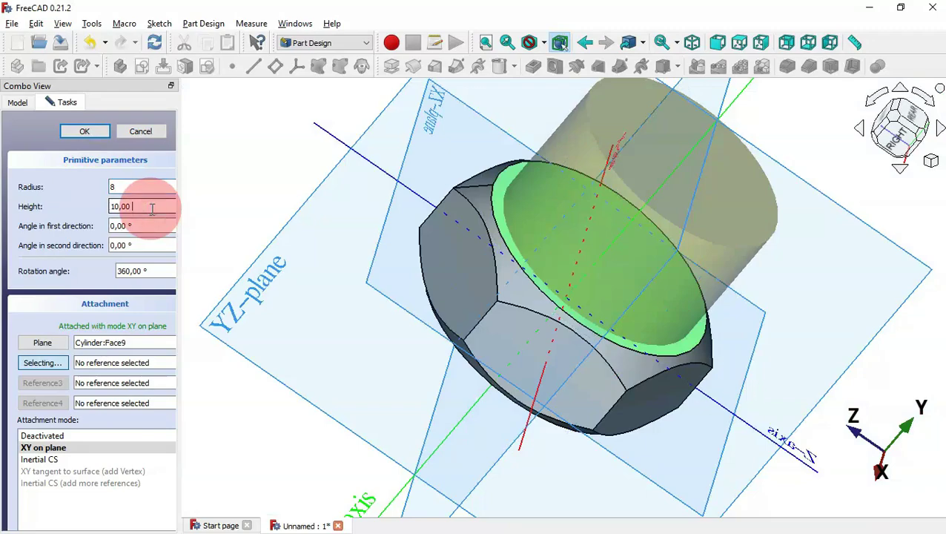
key(alt+Tab)
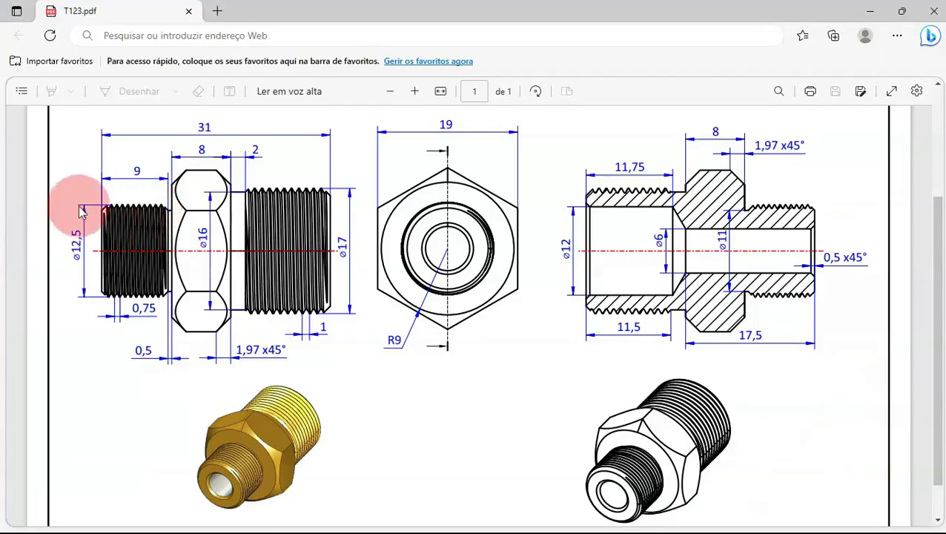
key(alt+Tab)
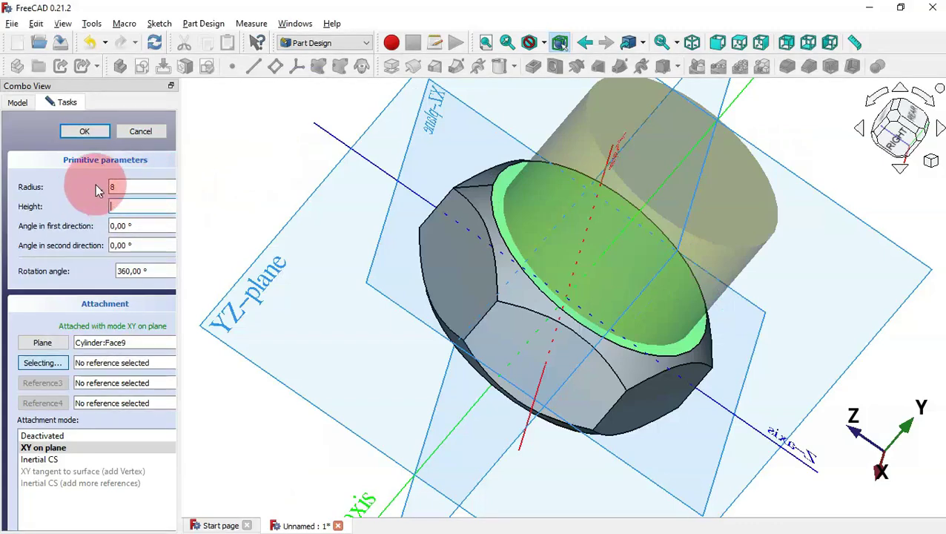
key(Return)
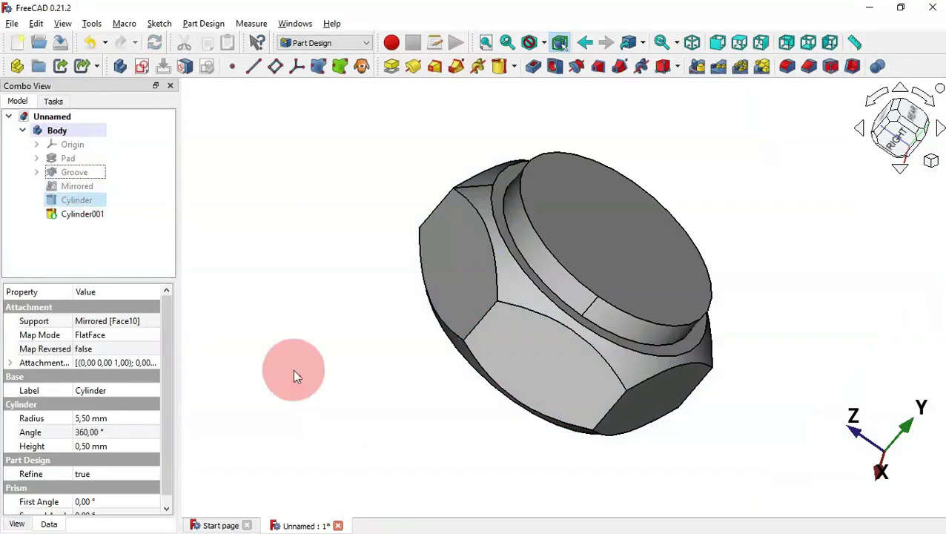
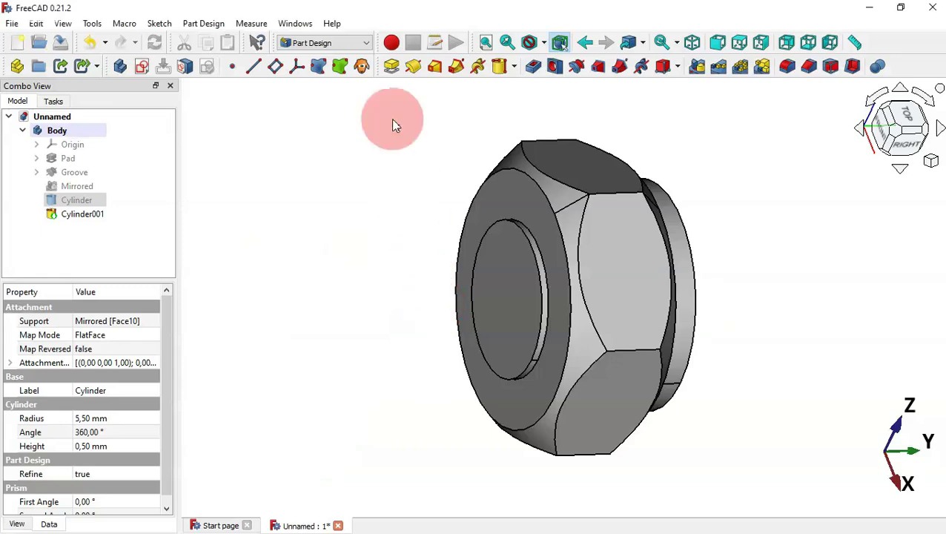
- Open the workbench dropdown list
click(339, 43)
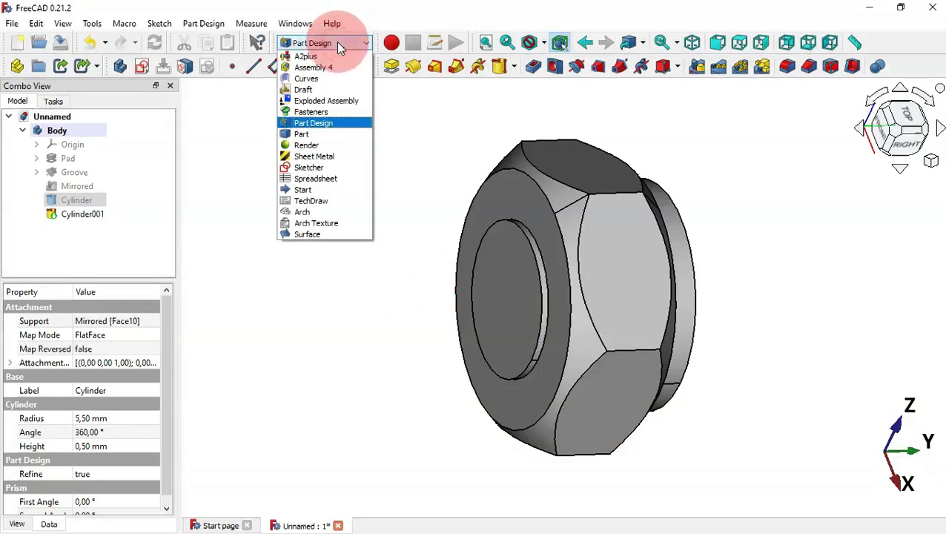
- Switch to the Fasteners workbench, glancing at the reference drawing
click(324, 112)
key(alt+Tab)
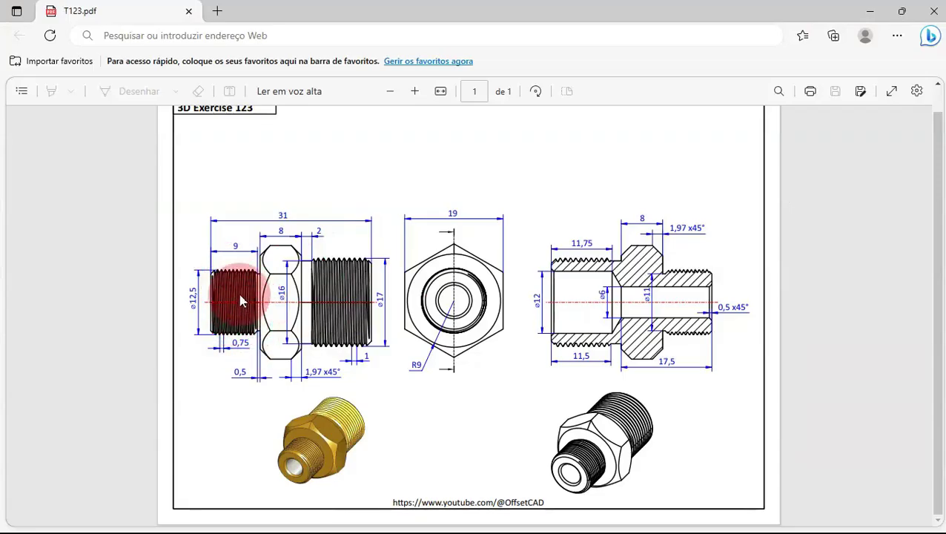
key(alt+Tab)
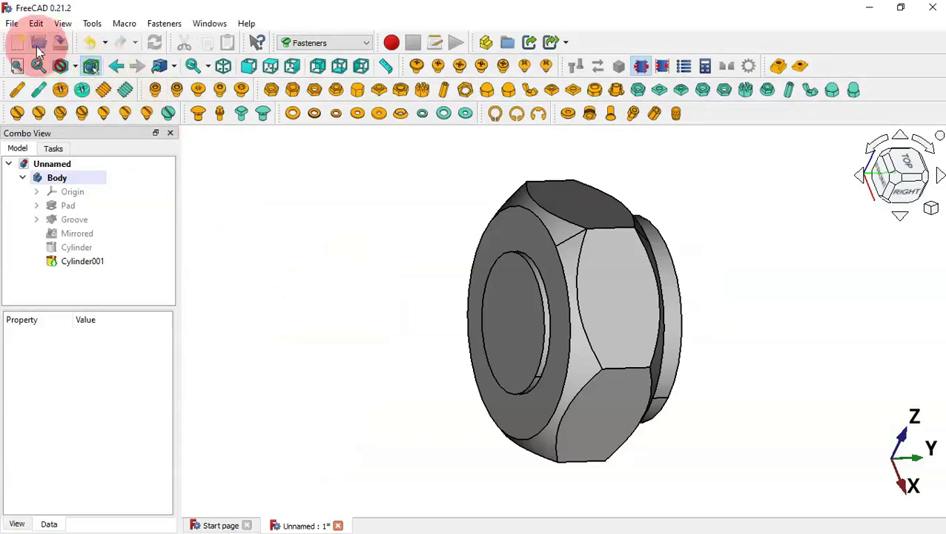
- Insert an M6x20 DIN 975 threaded rod and orbit around to inspect it
click(107, 95)
drag(236, 343, 531, 275)
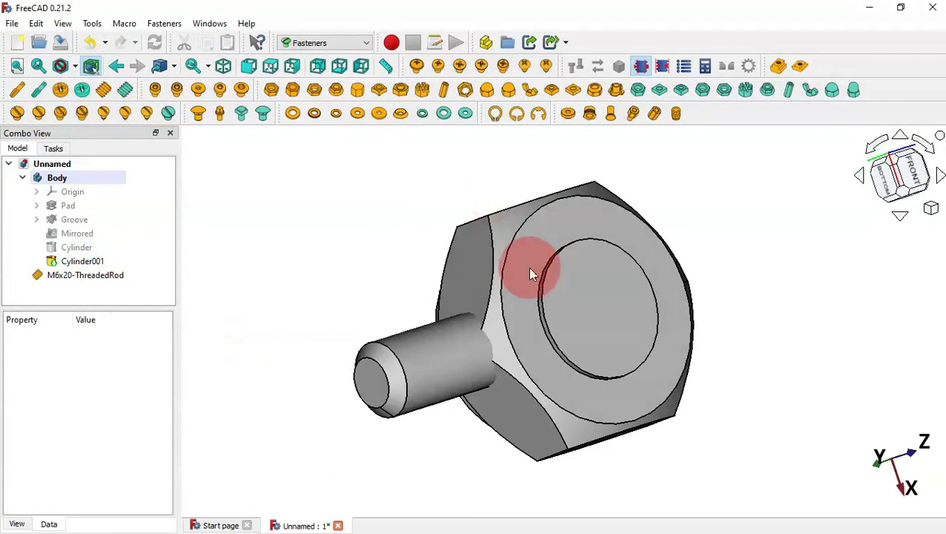
drag(55, 216, 61, 218)
drag(191, 277, 345, 222)
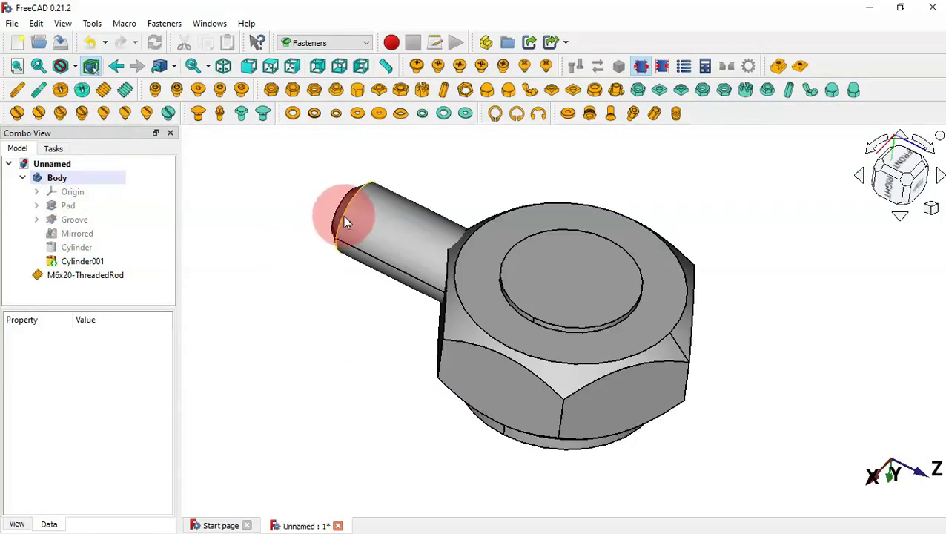
drag(393, 159, 443, 212)
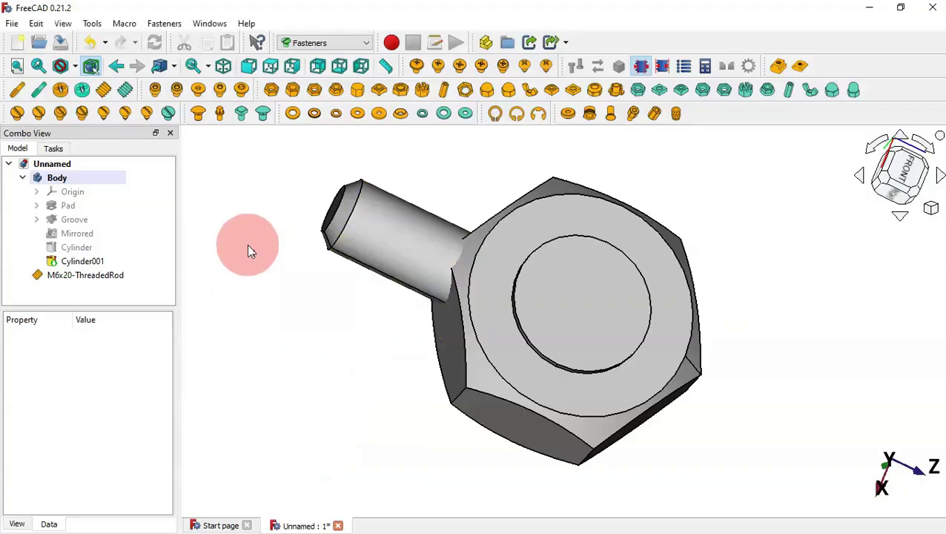
- Drag the threaded rod left along X until it stands clear beside the nut
click(87, 276)
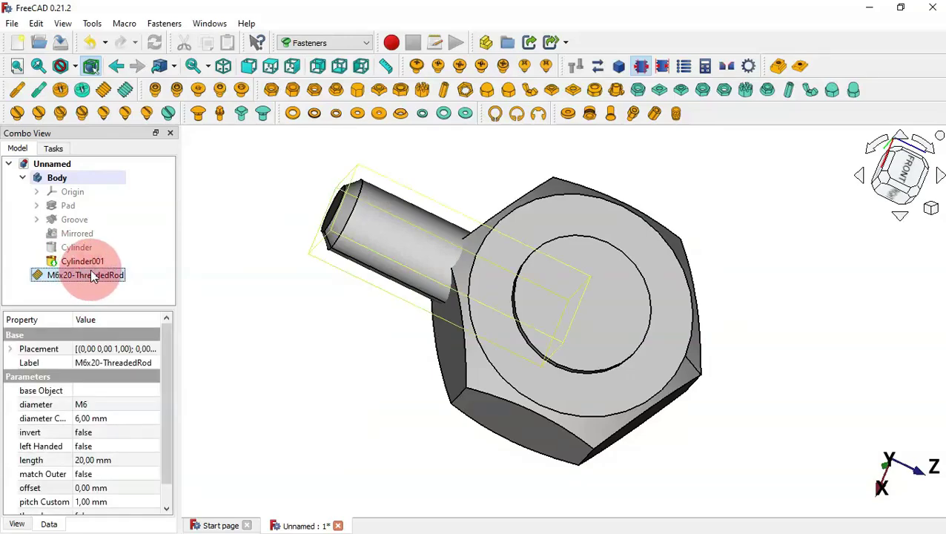
double_click(100, 277)
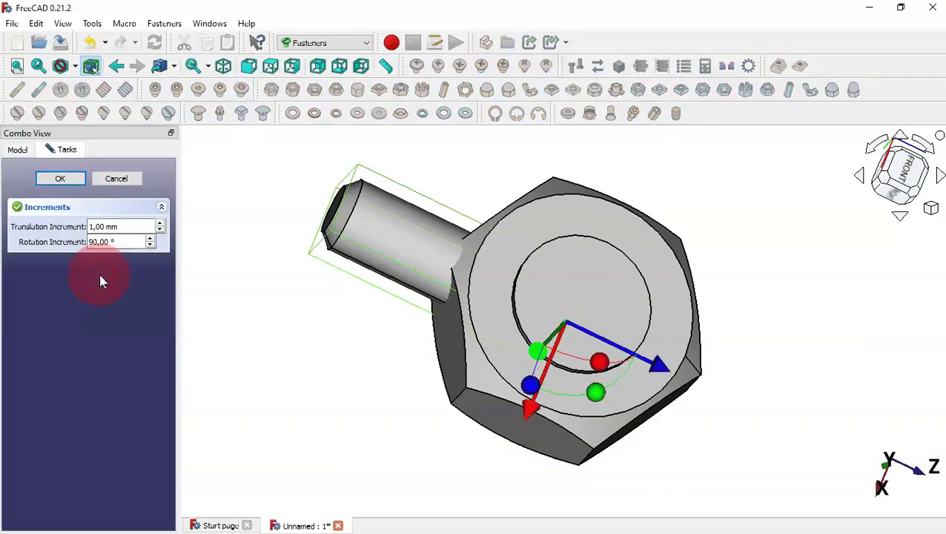
click(414, 374)
key(0)
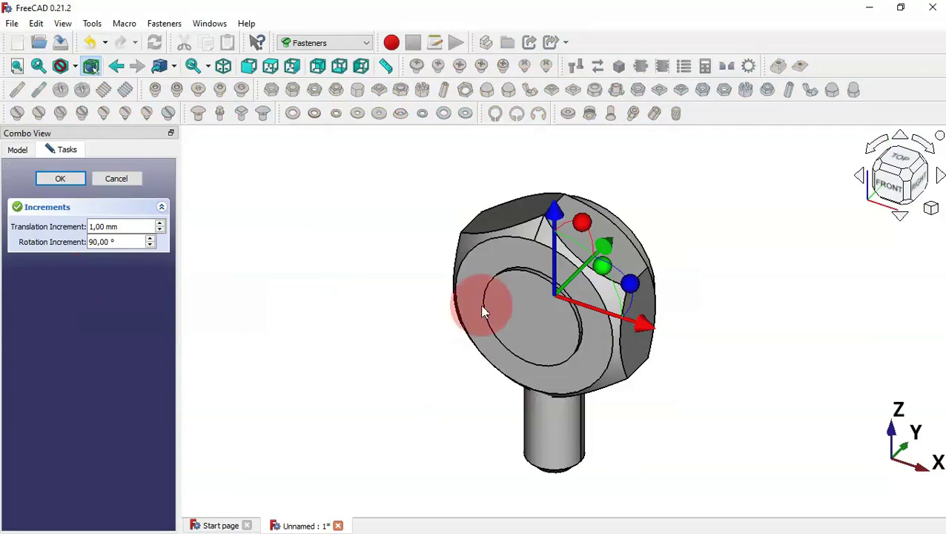
drag(675, 341, 447, 268)
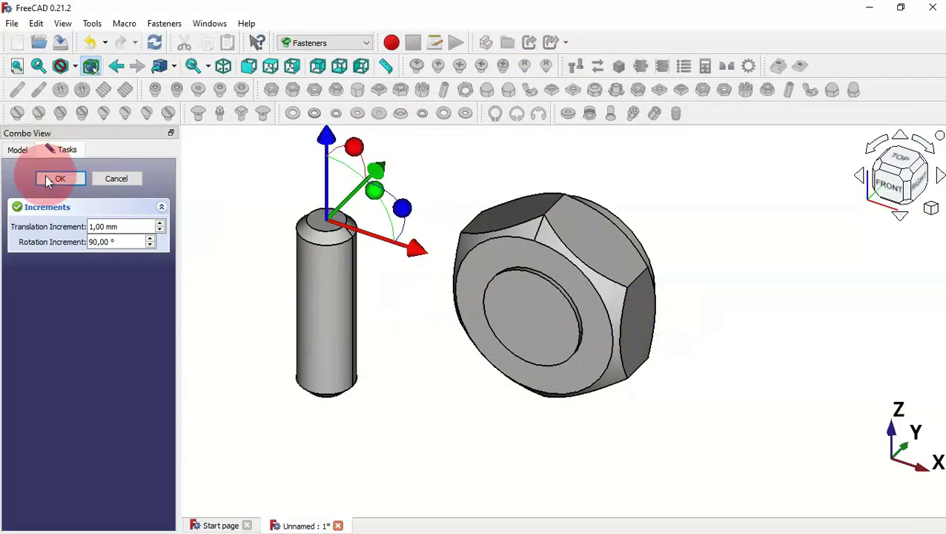
click(46, 177)
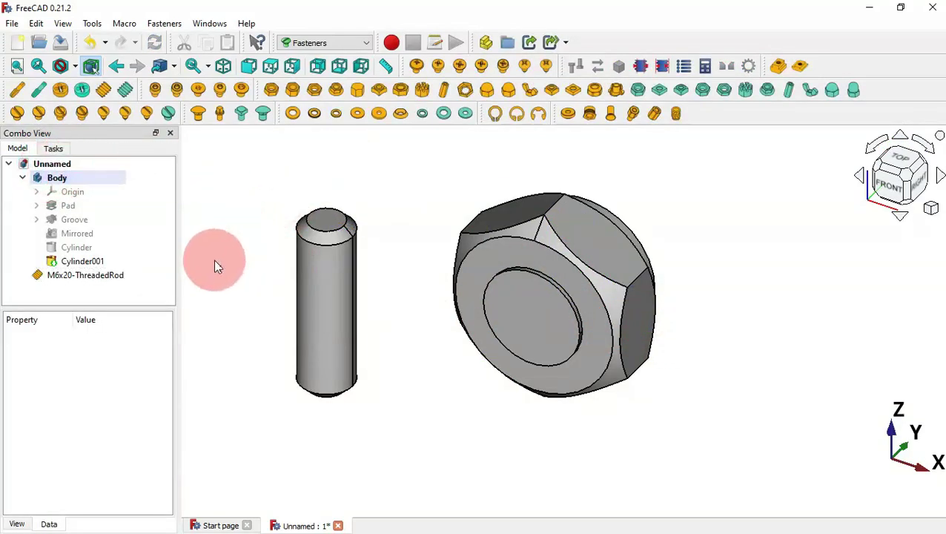
click(95, 275)
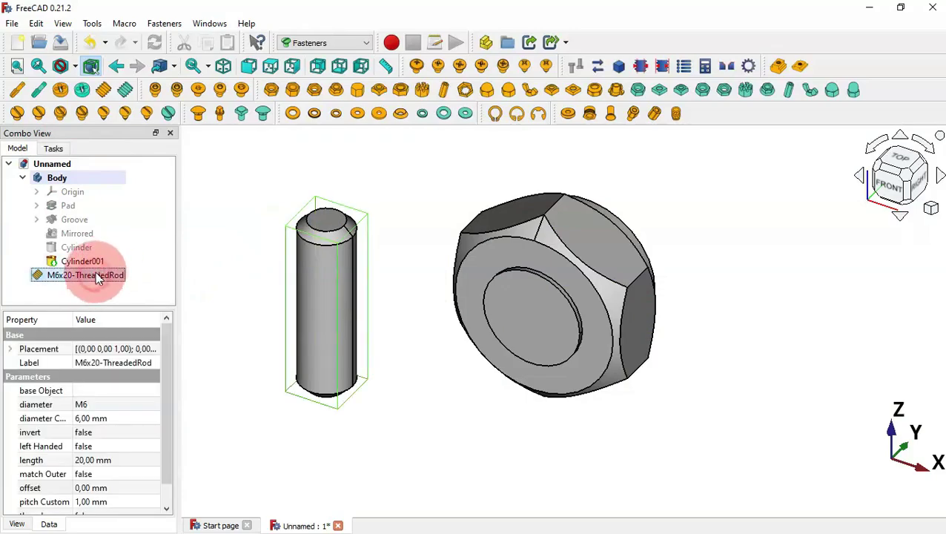
key(alt+Tab)
key(alt+Tab)
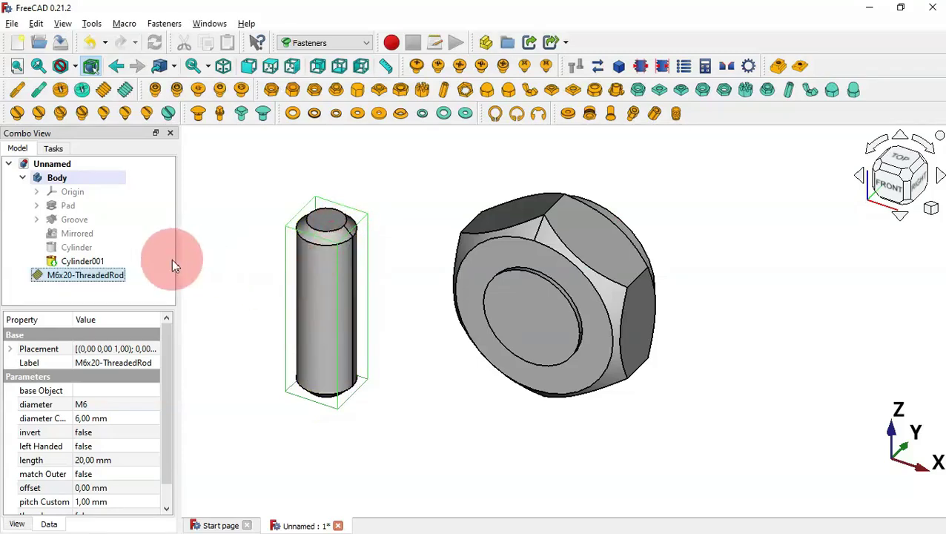
- Change the threaded rod's diameter property from M6 to Custom
click(126, 291)
click(116, 278)
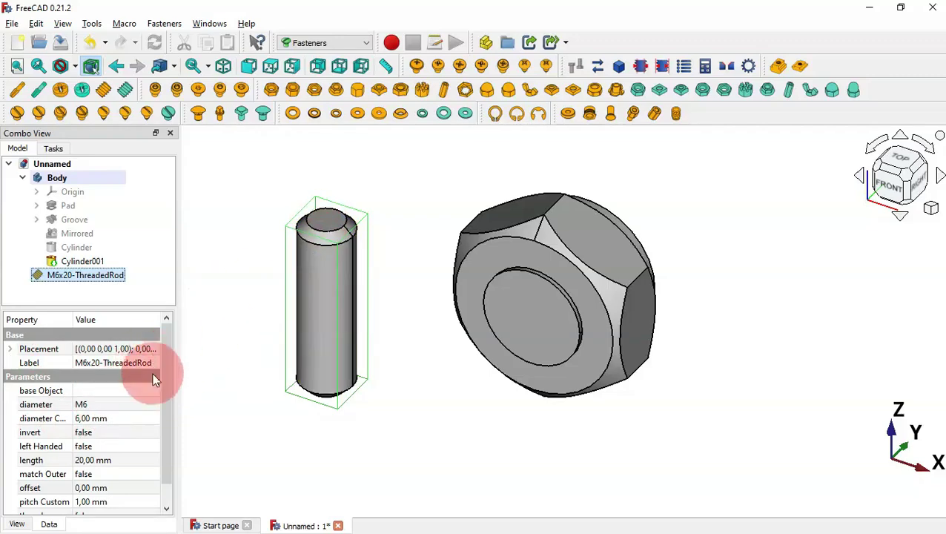
click(139, 402)
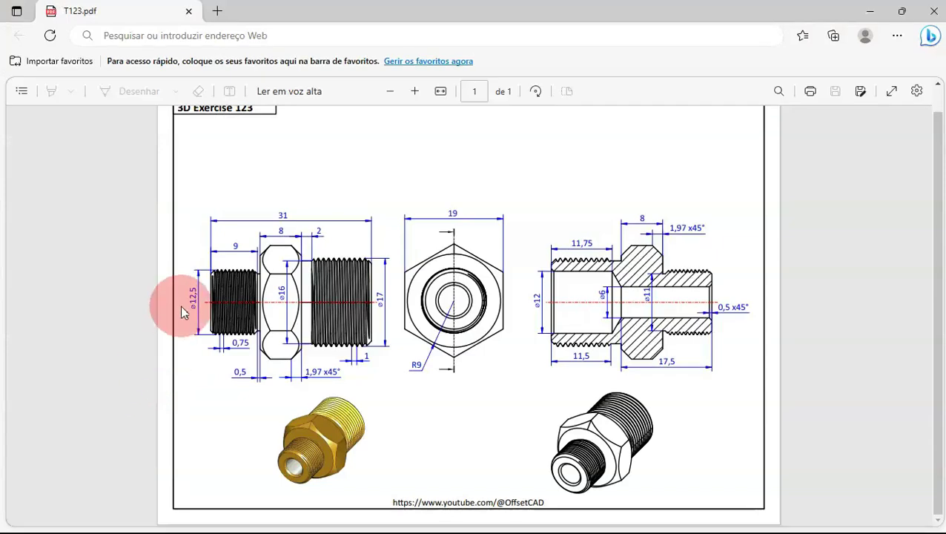
ctrl+scroll(200, 293, up, 3)
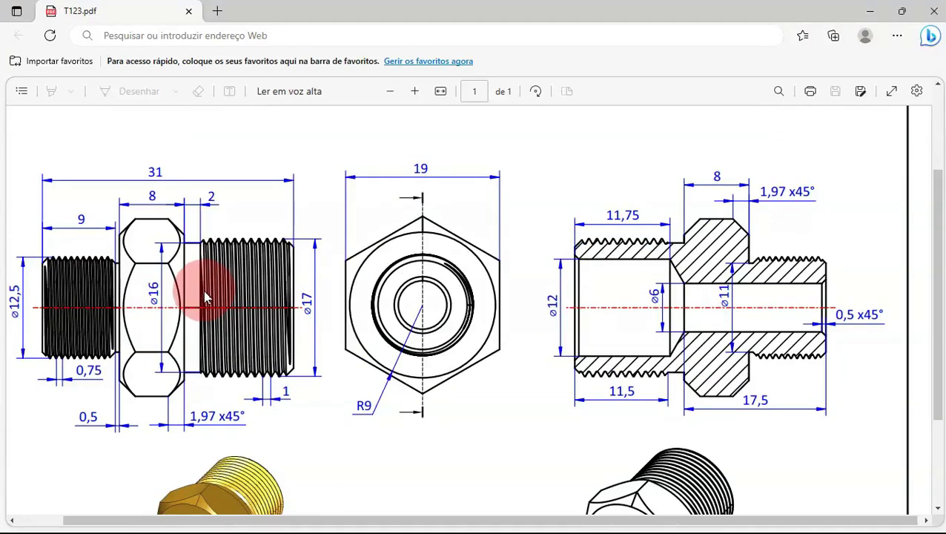
ctrl+scroll(207, 297, down, 3)
ctrl+scroll(200, 296, up, 3)
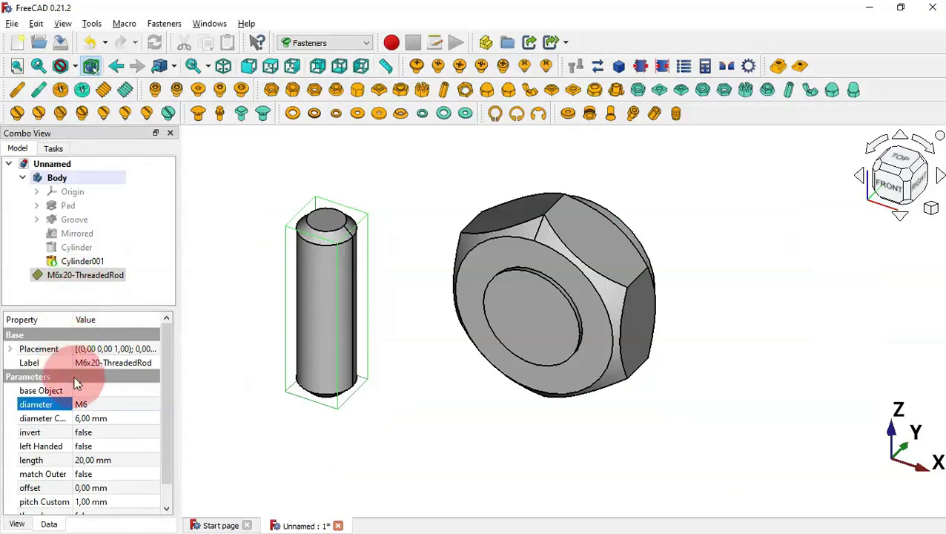
click(112, 404)
click(112, 401)
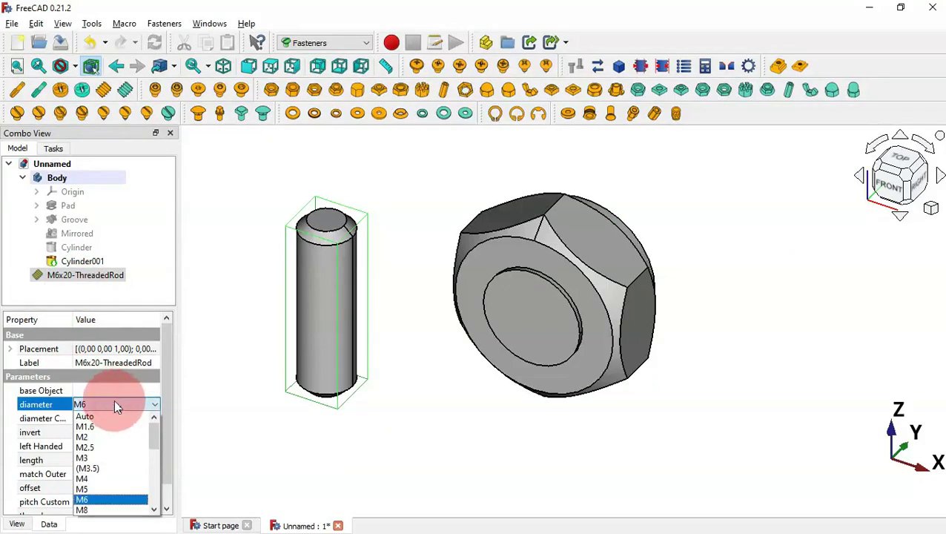
scroll(151, 435, down, 2)
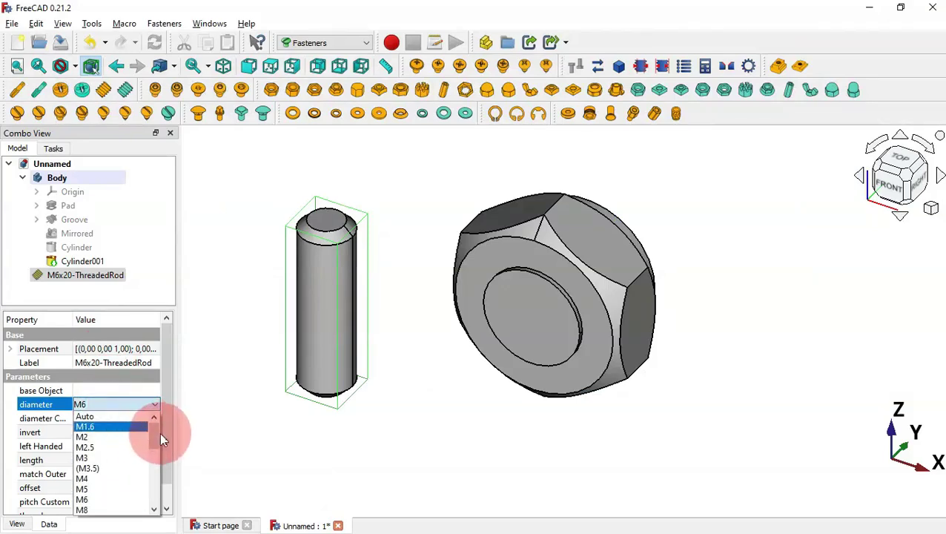
drag(156, 433, 155, 502)
click(115, 511)
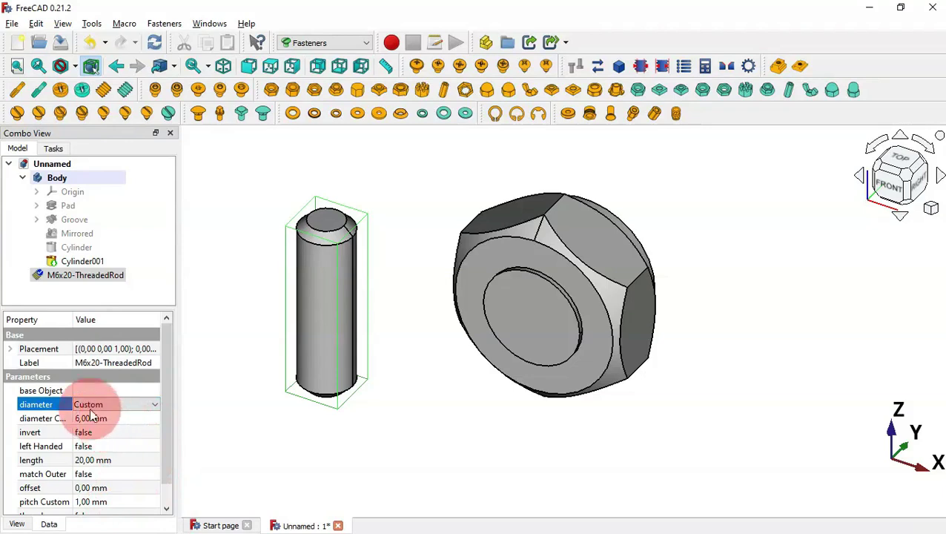
- Enter 12,5 mm as the custom diameter, checking thread size and length in the drawing
click(44, 420)
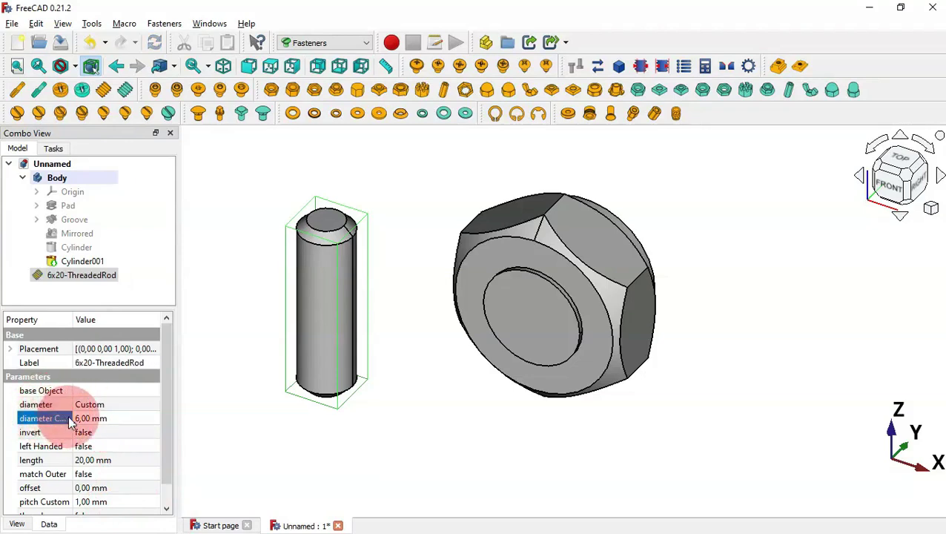
click(126, 415)
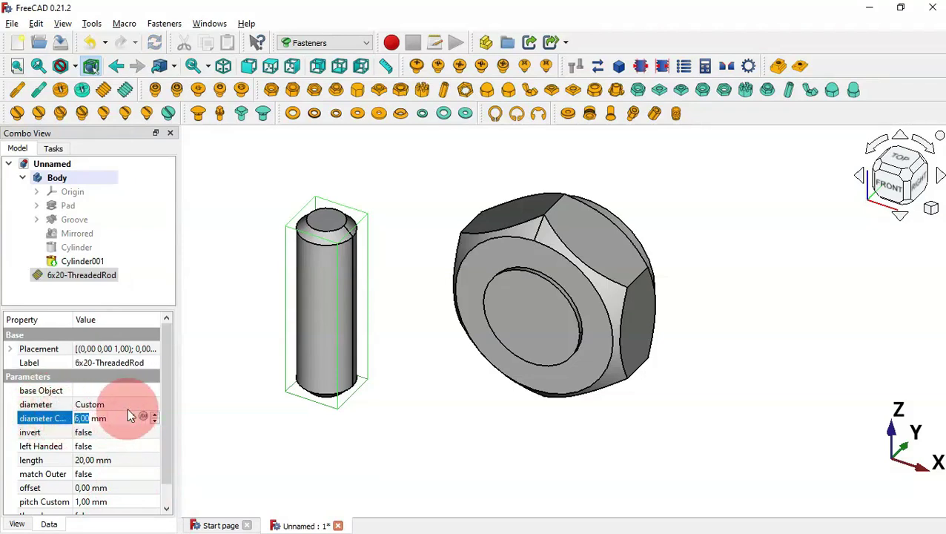
text(12,5)
key(Return)
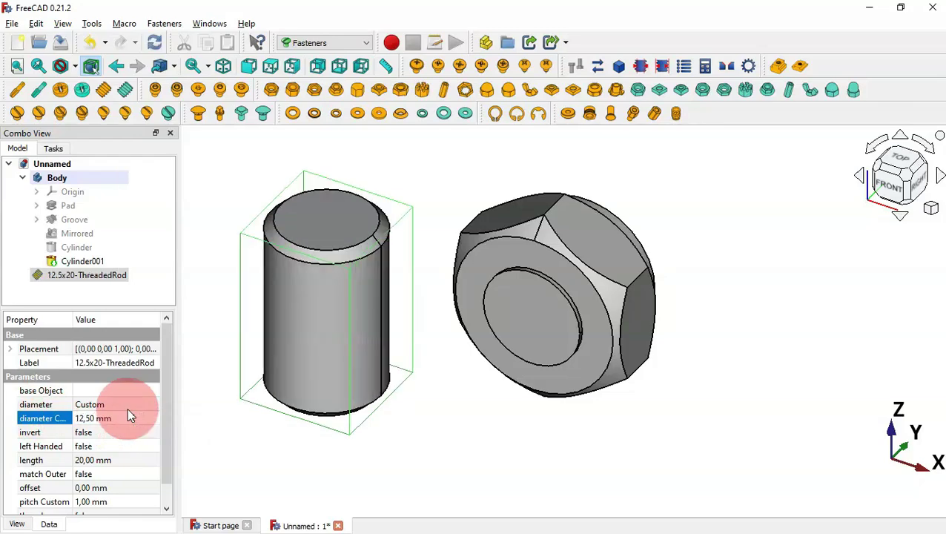
key(alt+Tab)
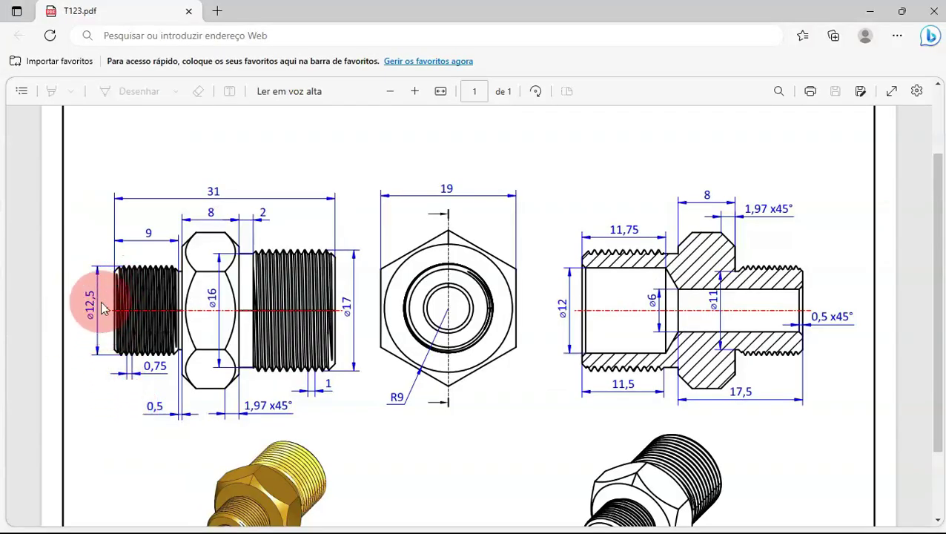
key(alt+Tab)
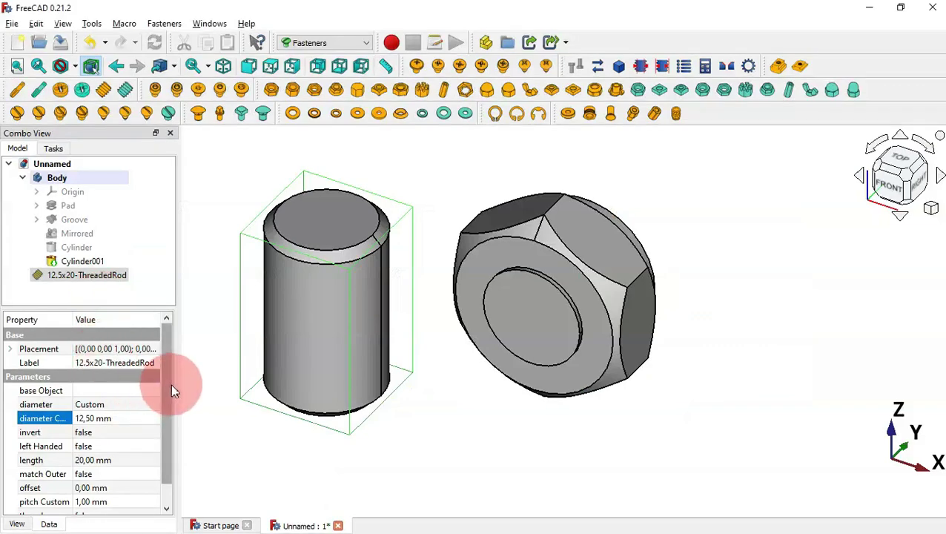
drag(169, 371, 172, 393)
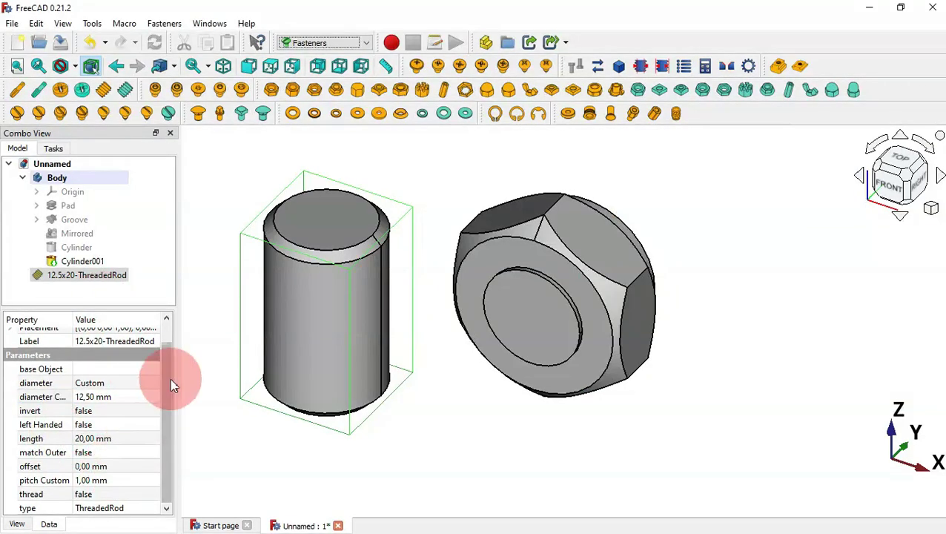
key(alt+Tab)
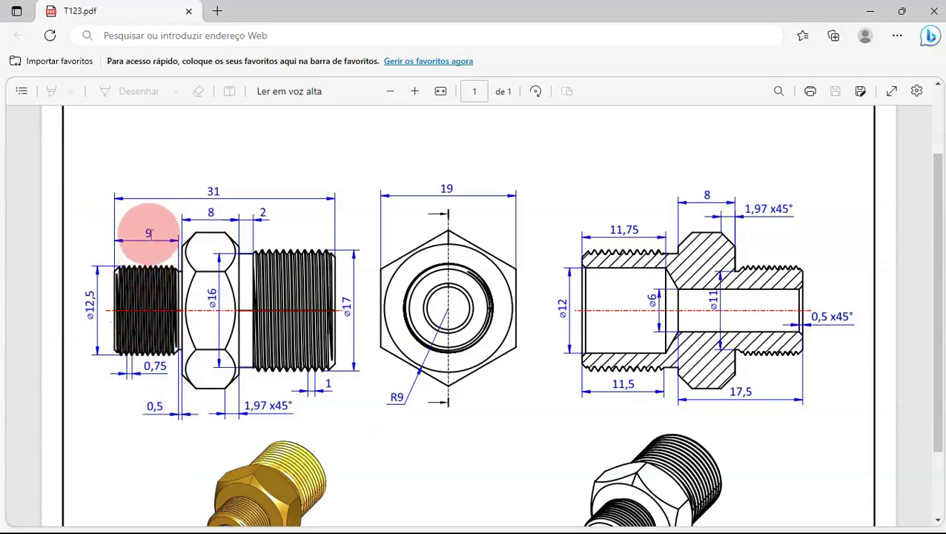
key(alt+Tab)
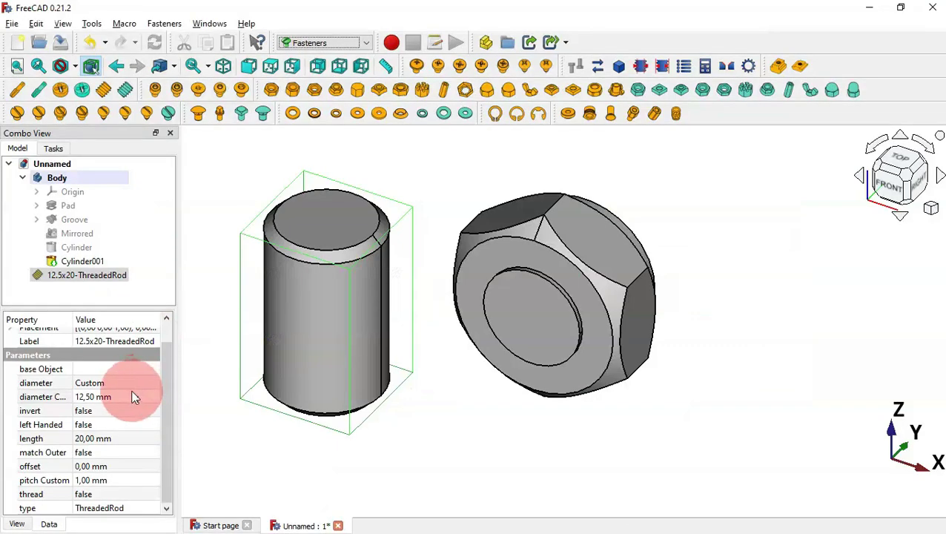
- Shorten the threaded rod to 9 mm
click(135, 437)
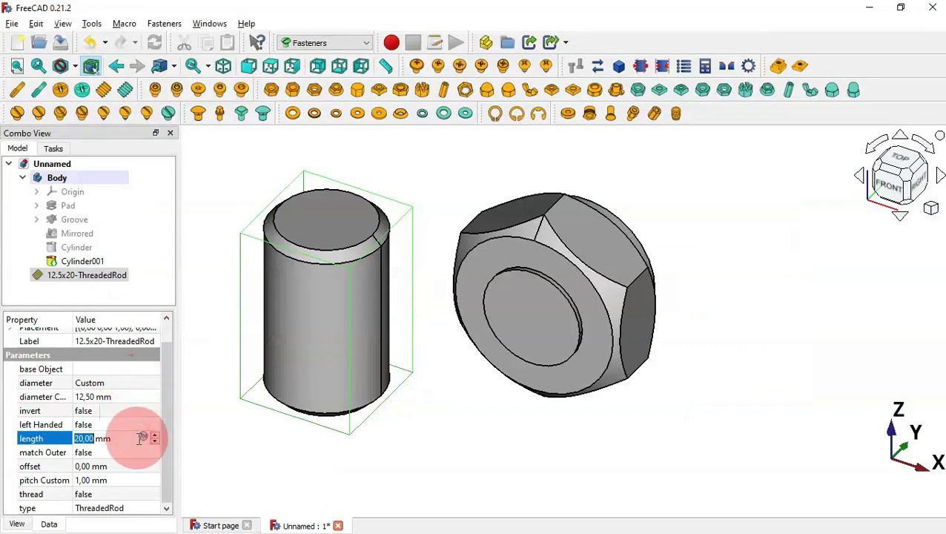
key(Return)
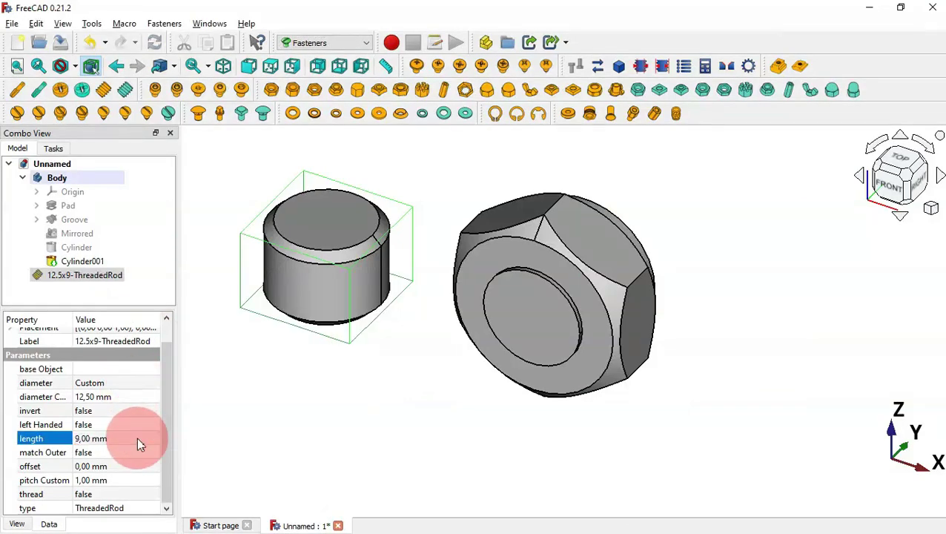
click(165, 410)
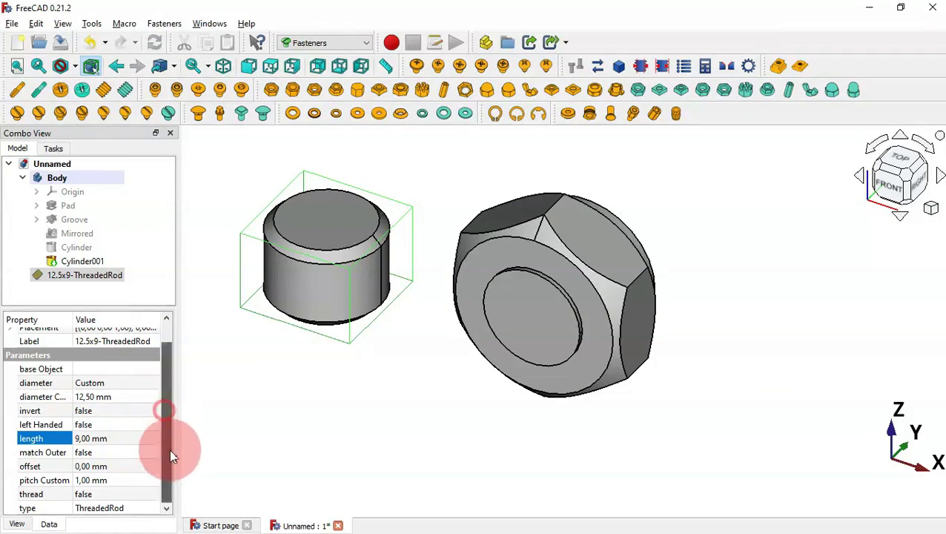
click(118, 471)
- Set the rod's custom pitch to 0.75 mm, as read from the drawing
key(alt+Tab)
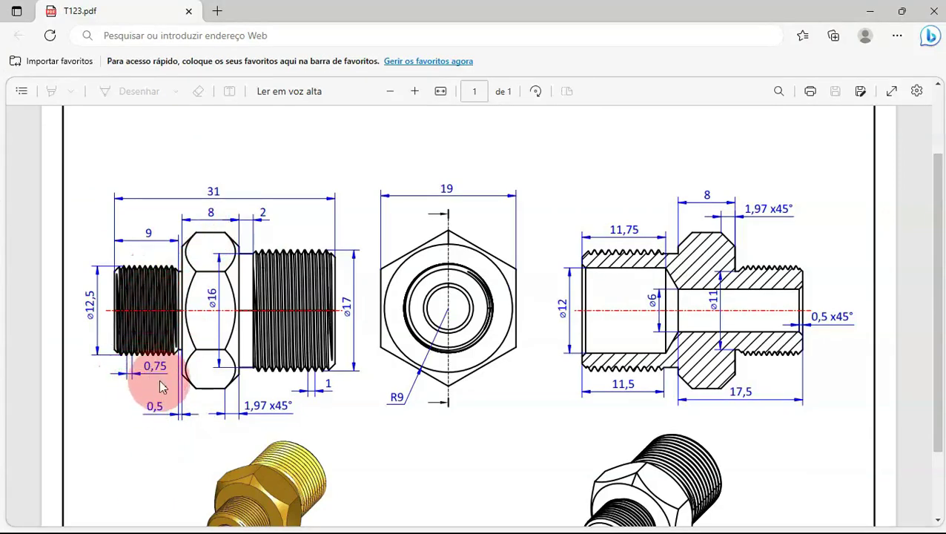
key(alt+Tab)
click(121, 480)
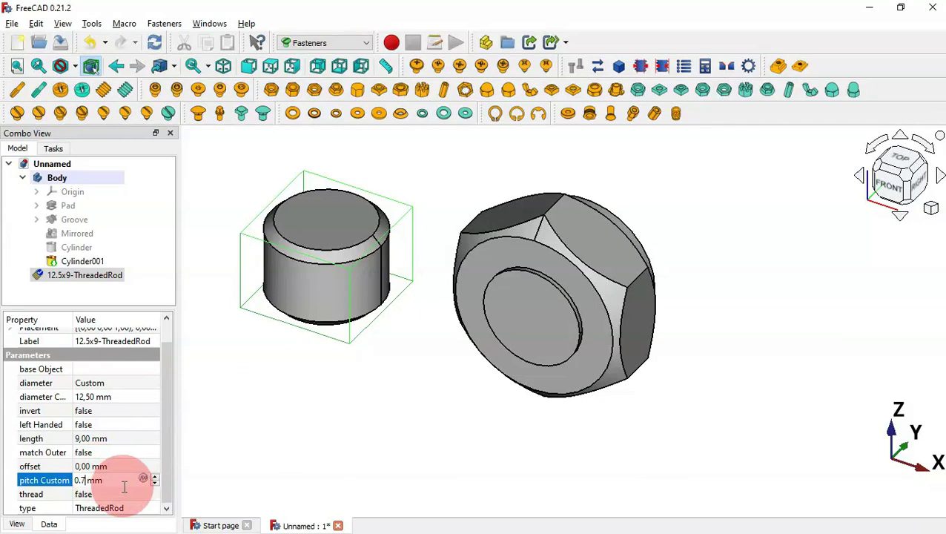
text(0.75)
key(Return)
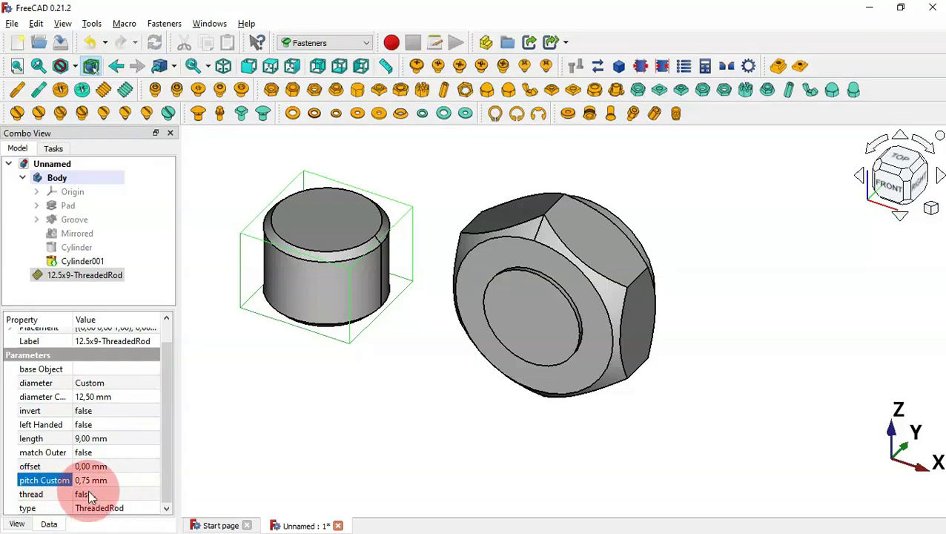
- Set thread to true and view the modelled threads in isometric
click(89, 494)
click(89, 495)
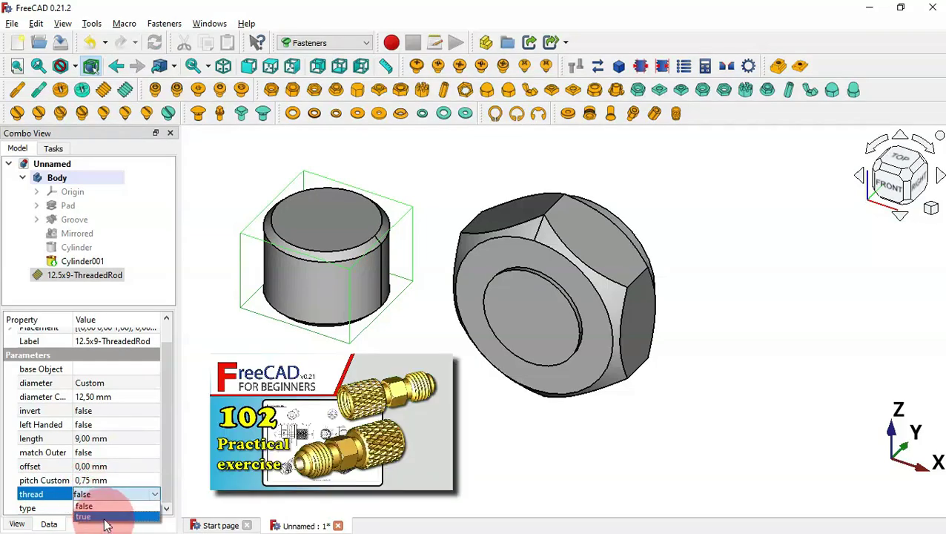
click(105, 518)
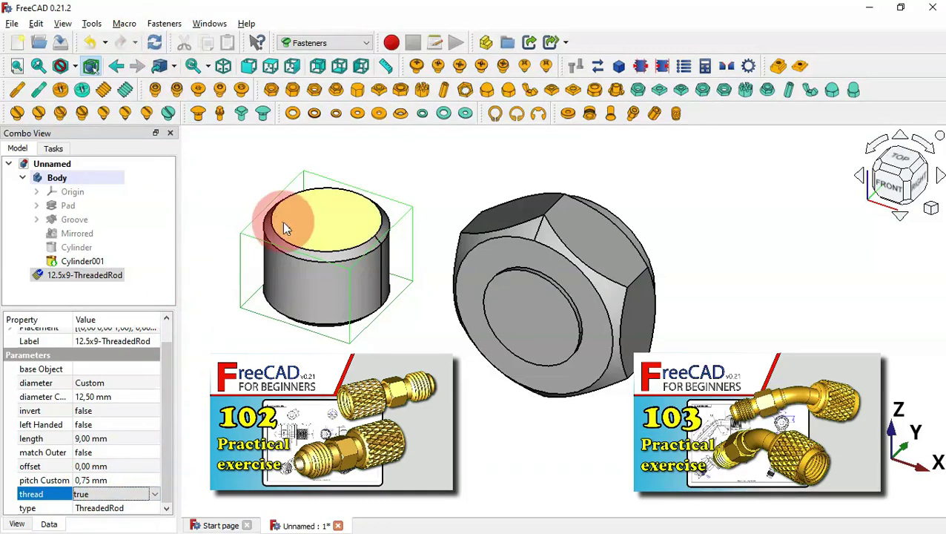
click(265, 199)
middle_drag(264, 198, 455, 343)
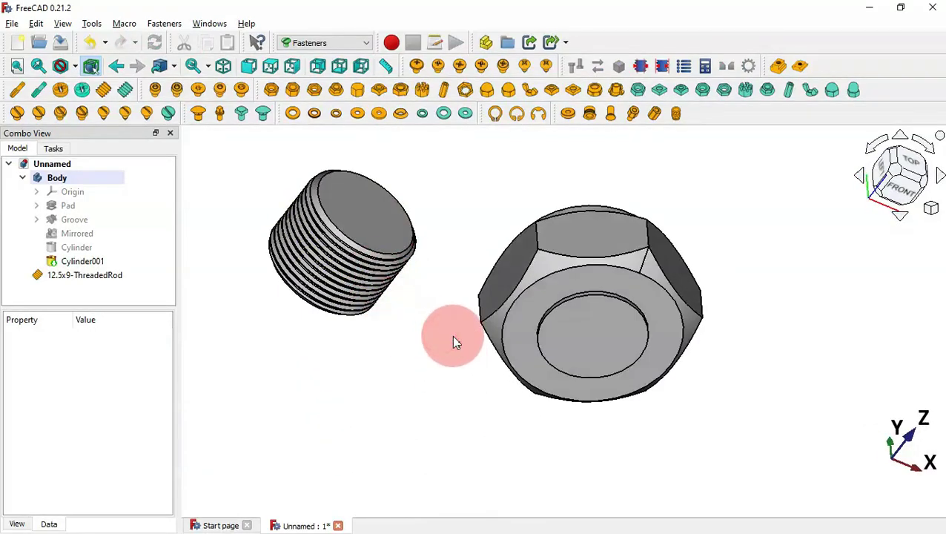
key(0)
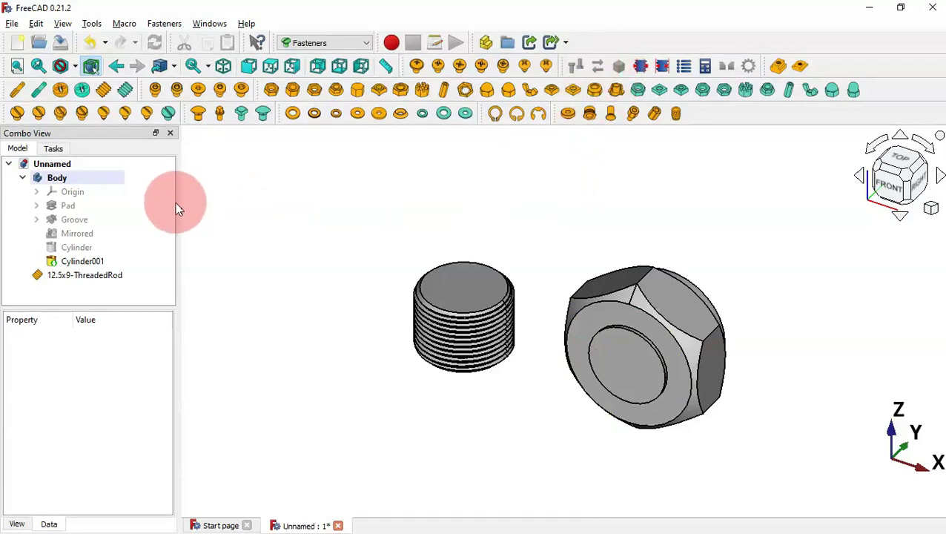
click(121, 274)
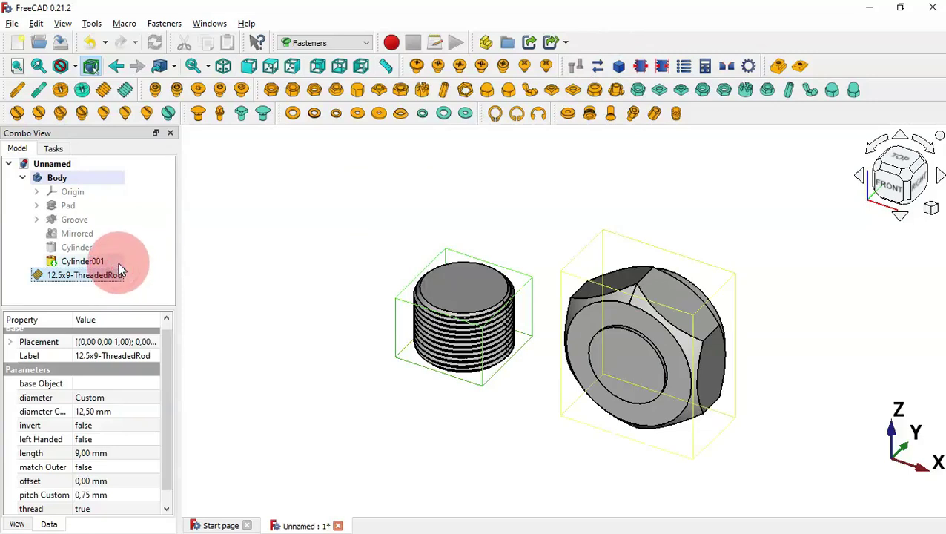
- Move the rod onto the nut's bore edge and flip it to project outward
ctrl+click(621, 335)
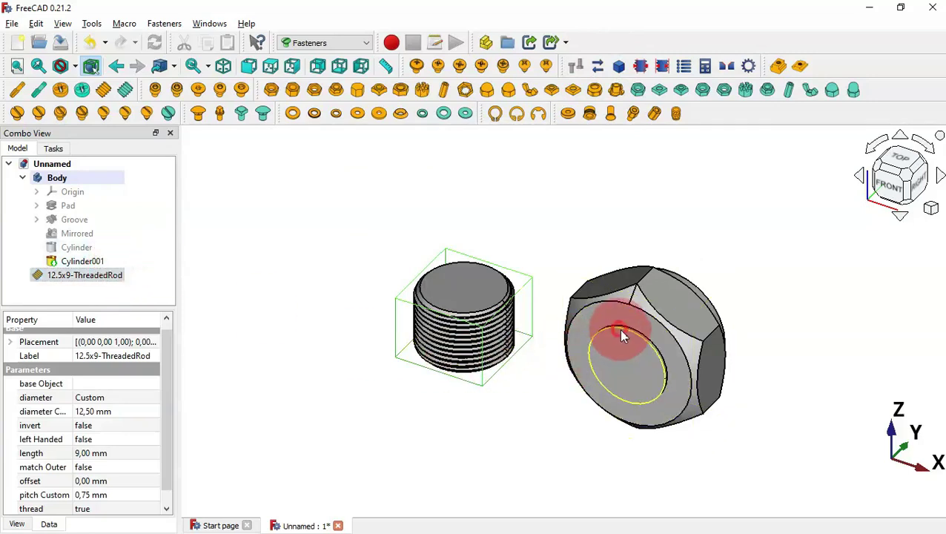
click(599, 69)
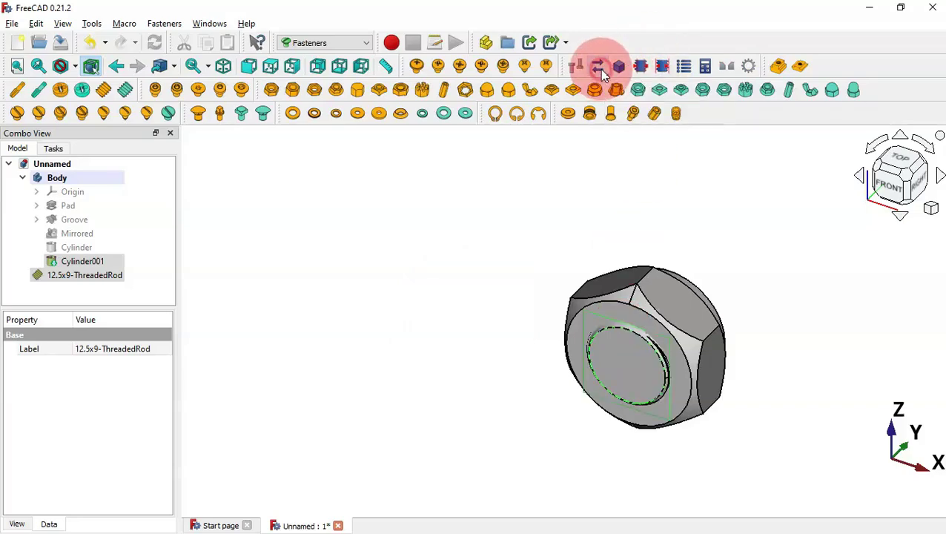
middle_drag(685, 274, 637, 294)
scroll(638, 294, up, 3)
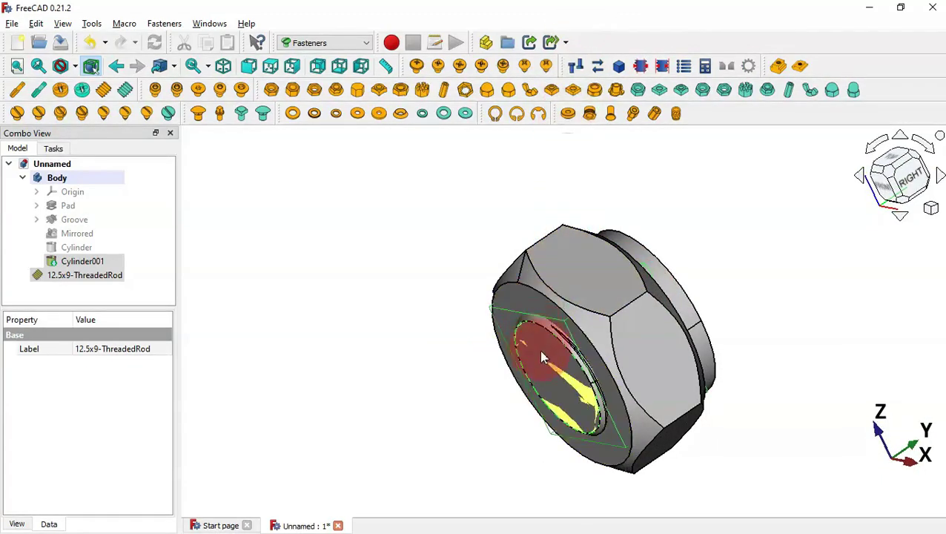
click(577, 66)
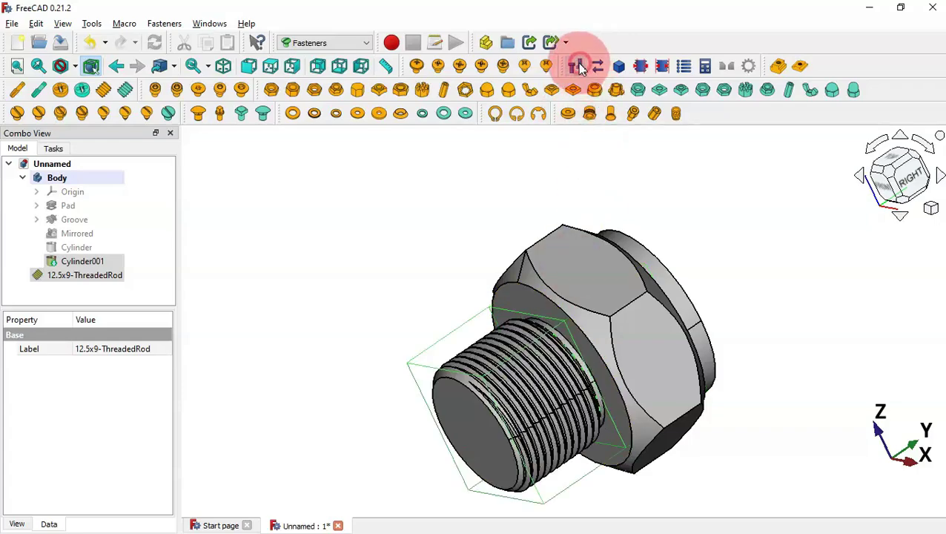
- Check the seated rod from the right view, zoomed in, then compare with the drawing
middle_drag(645, 235, 537, 202)
click(539, 194)
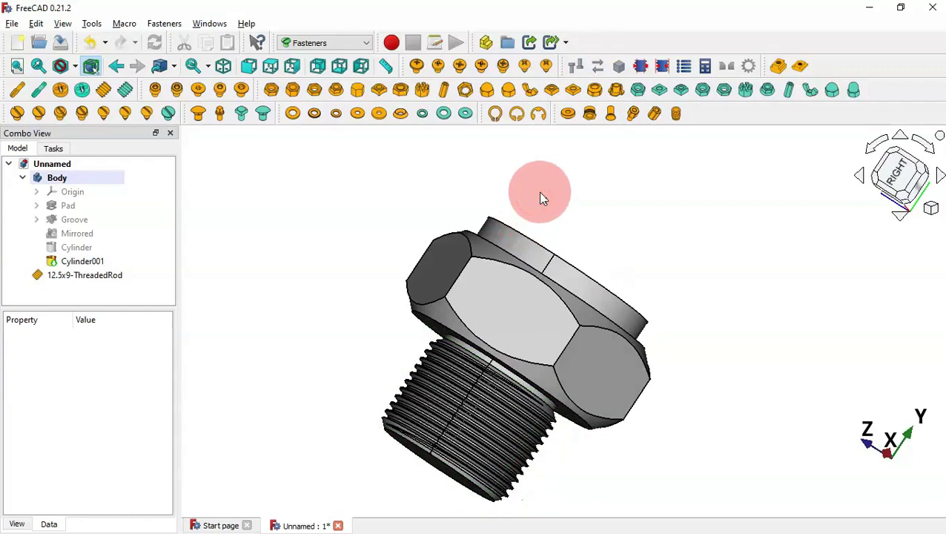
key(0)
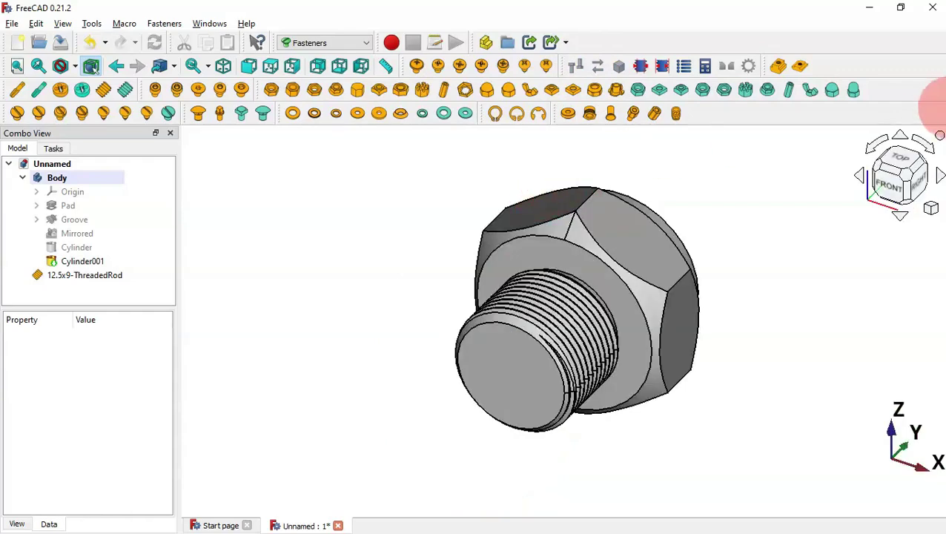
click(915, 174)
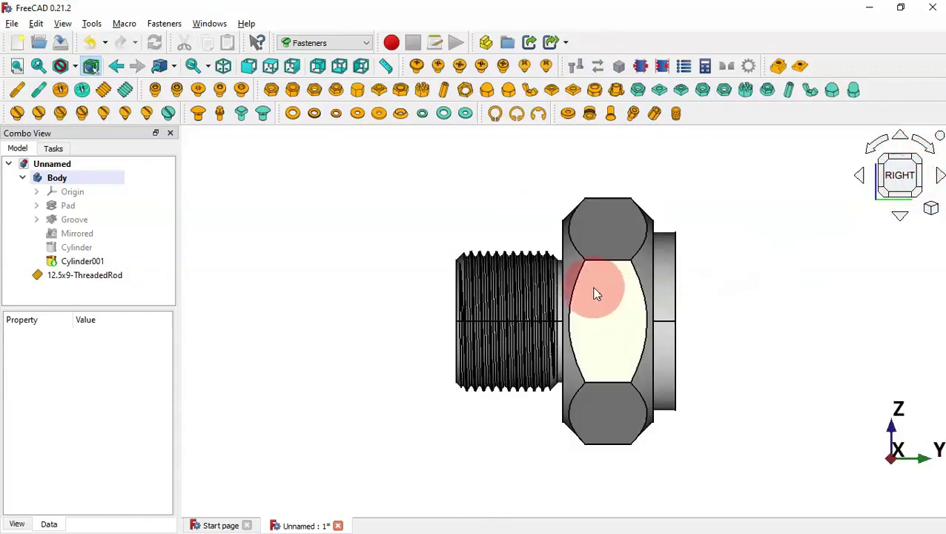
scroll(588, 280, up, 1)
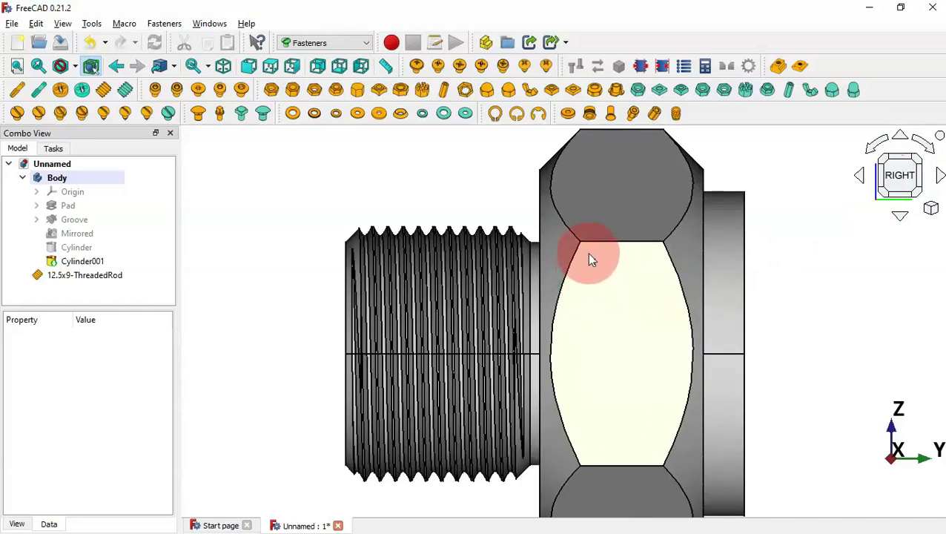
key(alt+Tab)
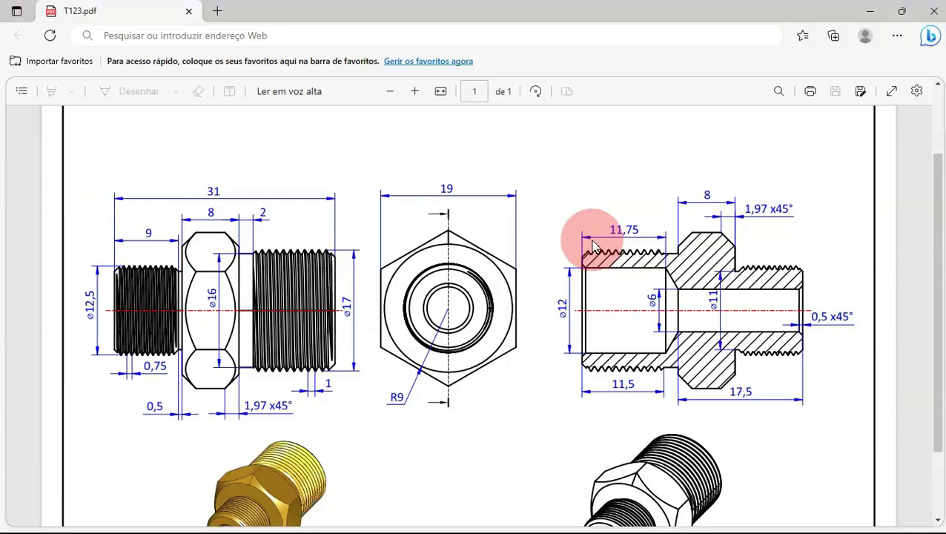
key(alt+Tab)
scroll(549, 193, down, 2)
key(alt+Tab)
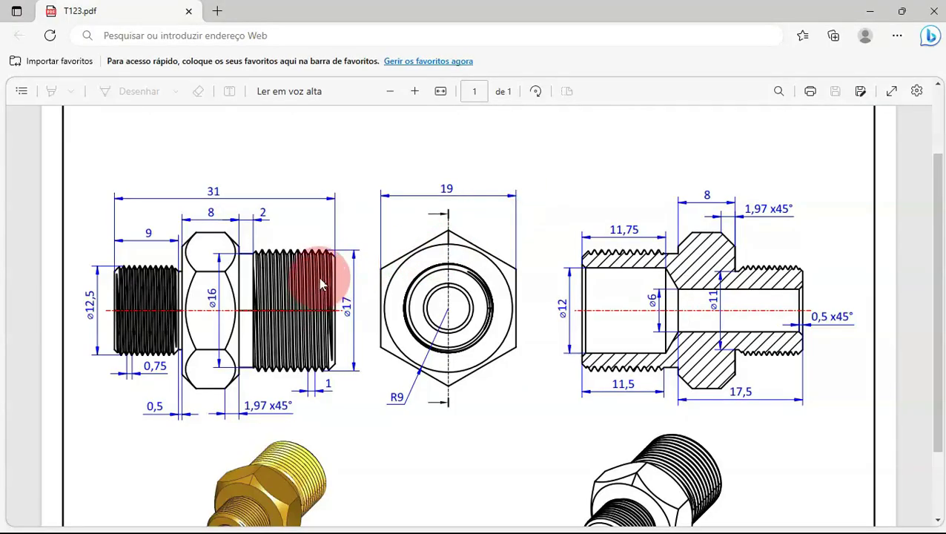
key(alt+Tab)
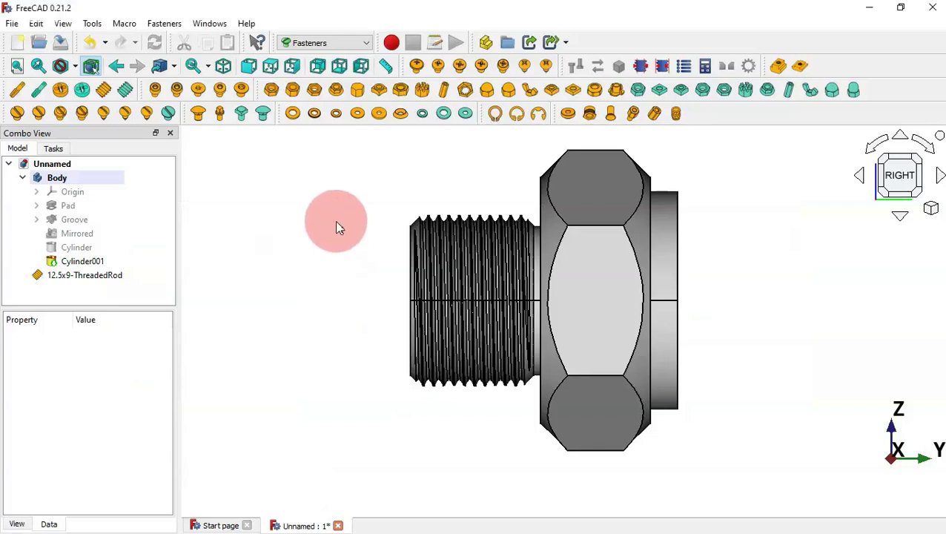
key(0)
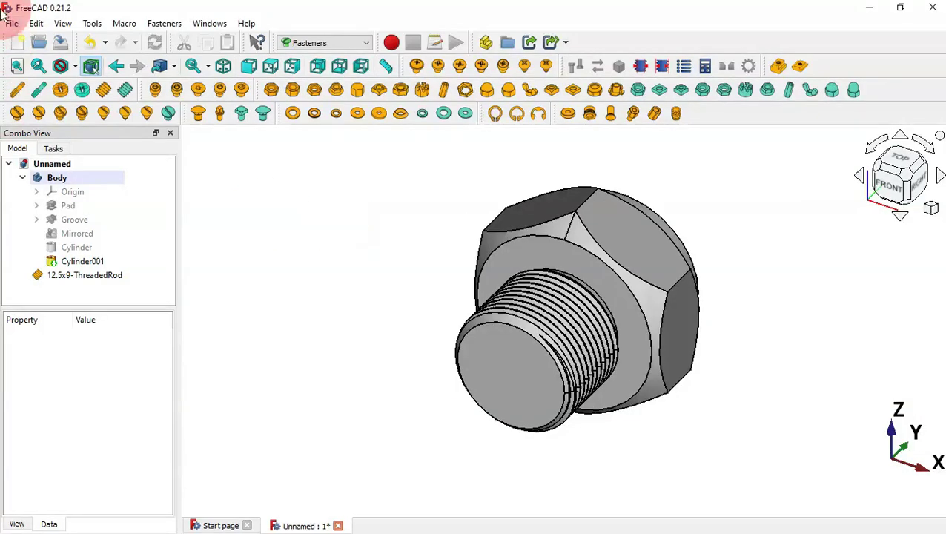
- Add a second M6x20 threaded rod and select it
click(105, 89)
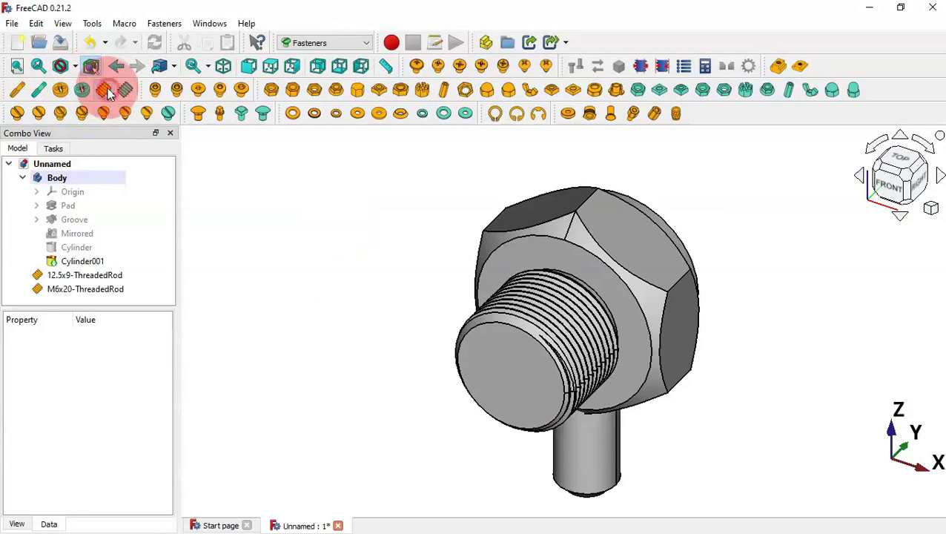
click(253, 331)
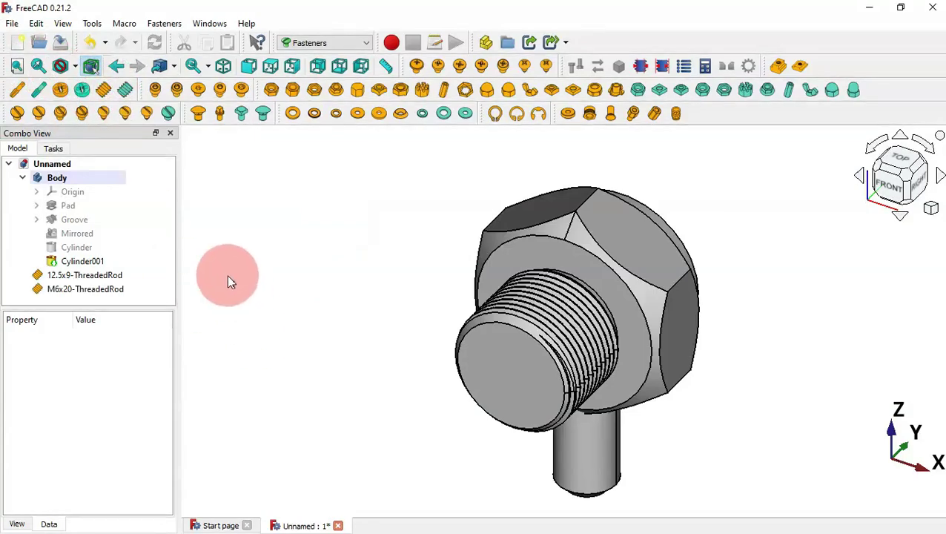
click(117, 289)
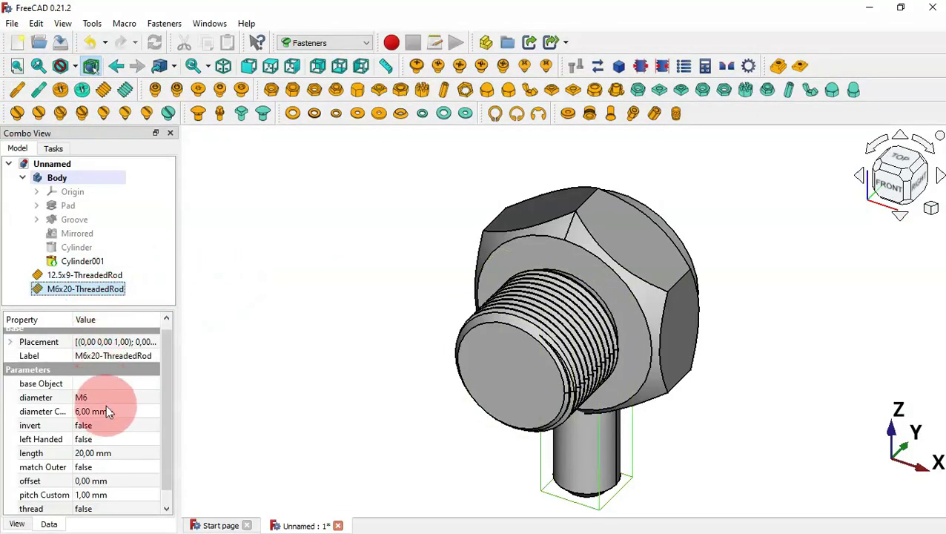
key(alt+Tab)
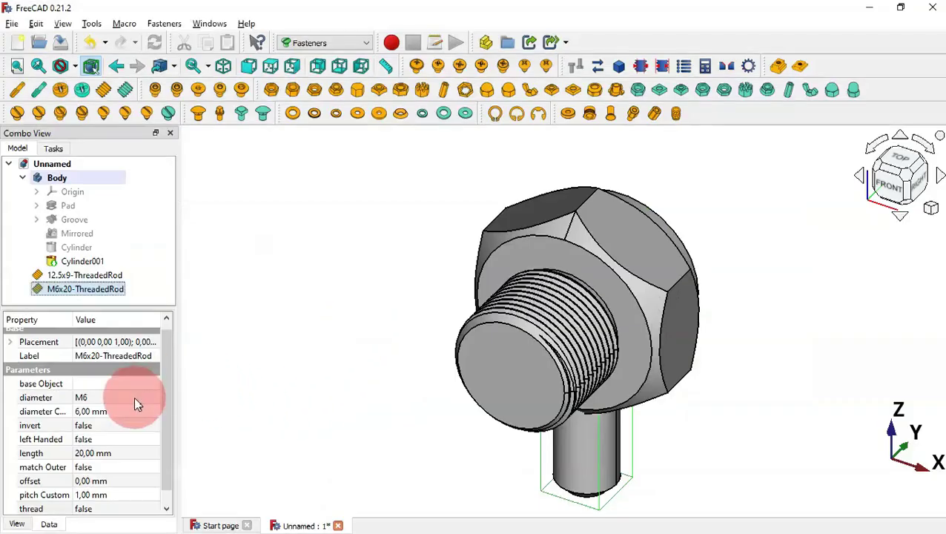
- Give the new rod a Custom diameter of 17 mm
click(133, 397)
click(132, 397)
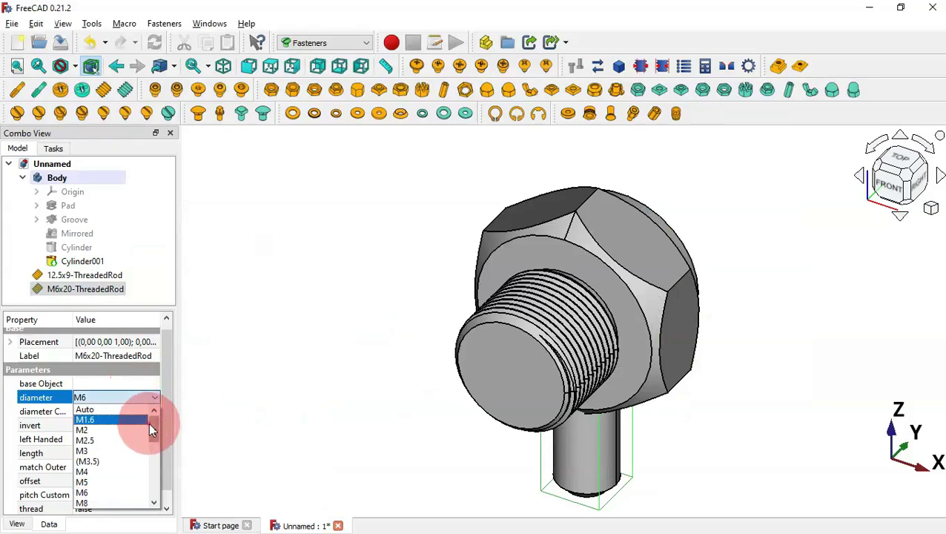
drag(152, 430, 159, 449)
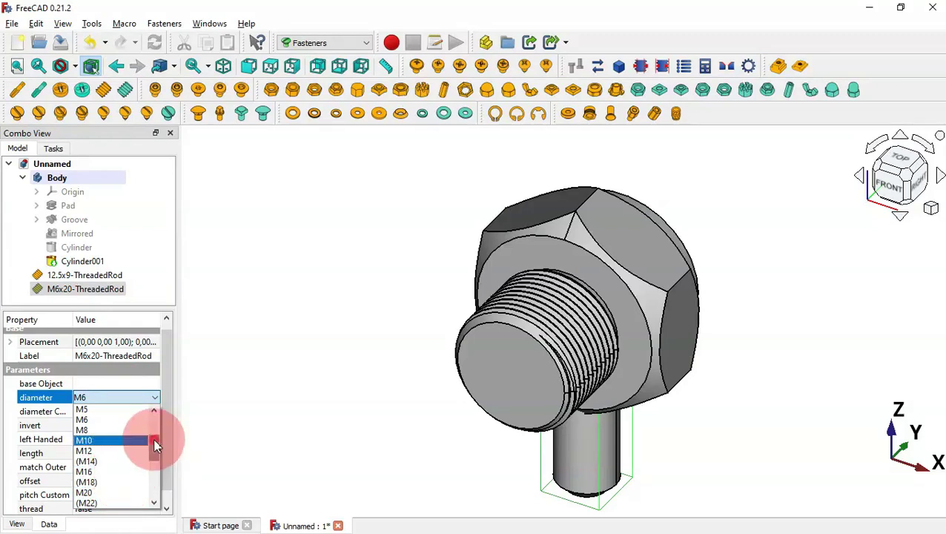
drag(154, 444, 155, 485)
click(135, 504)
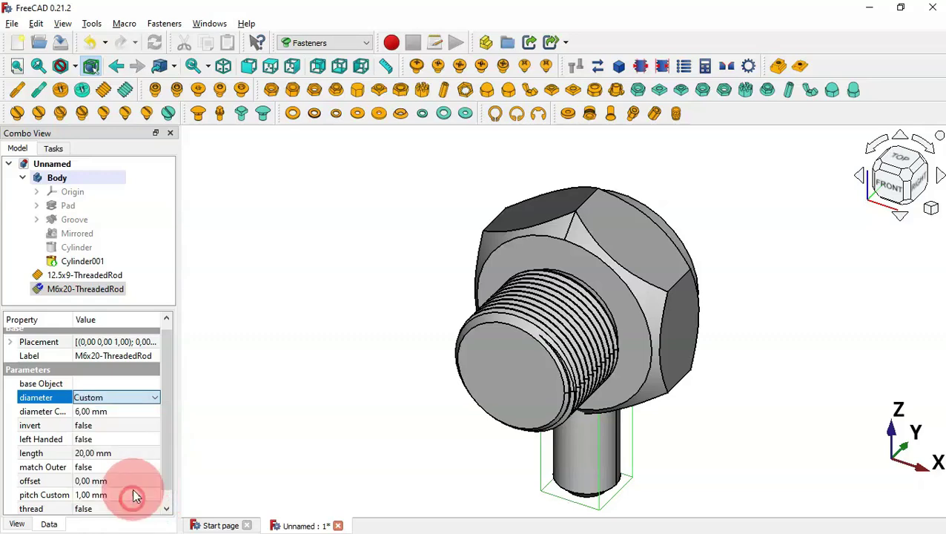
click(111, 412)
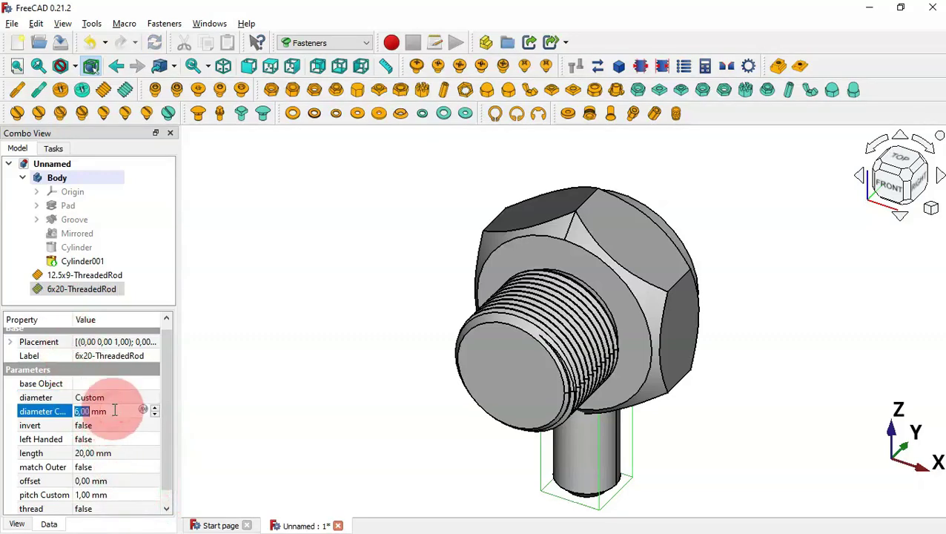
text(17)
key(Return)
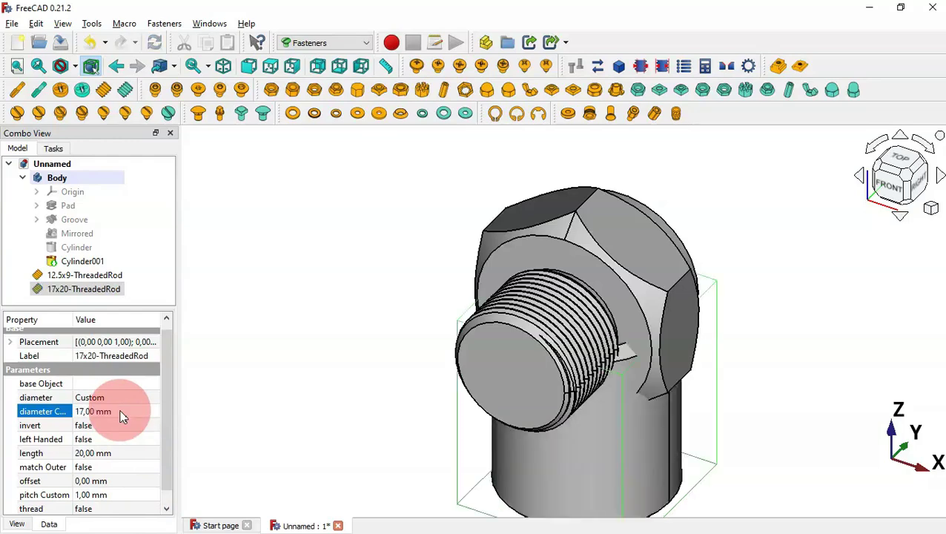
click(128, 453)
key(alt+Tab)
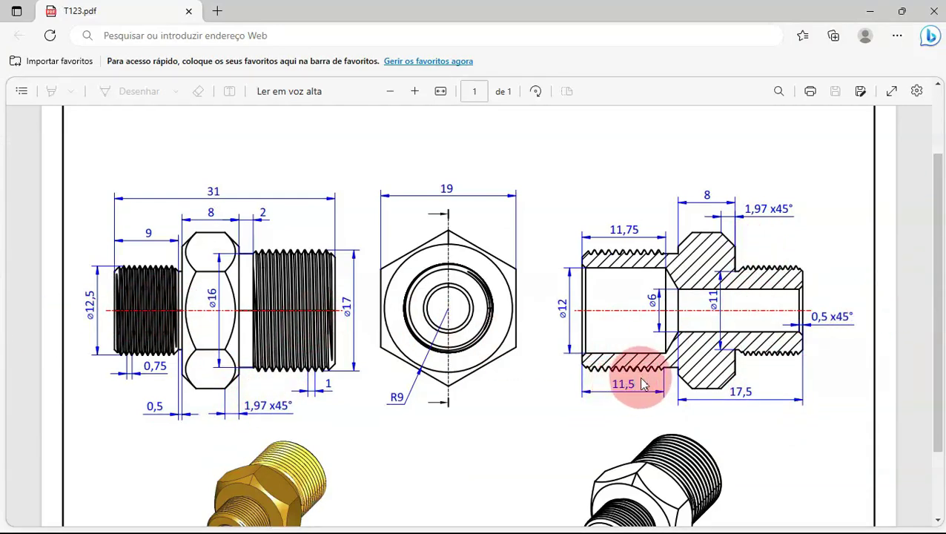
- Set the 17 mm rod's length to 11.5 mm
key(alt+Tab)
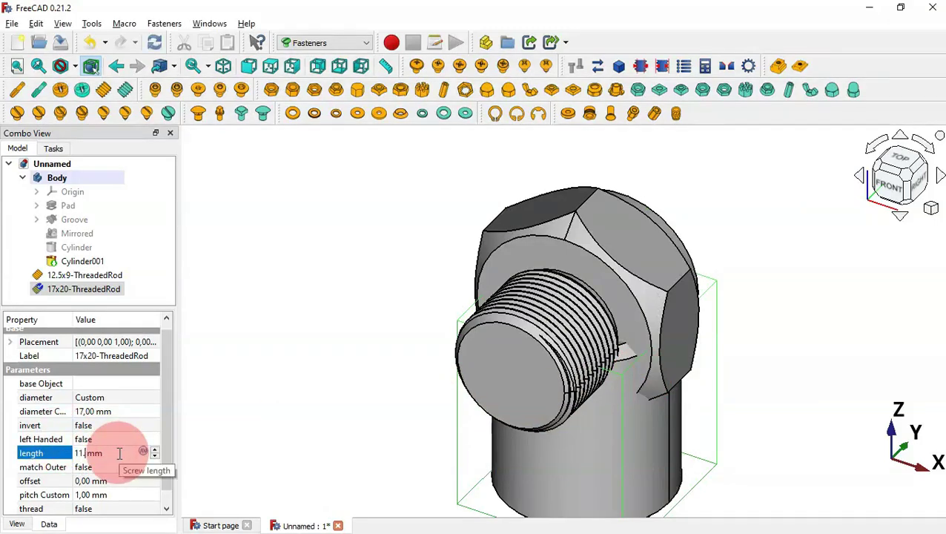
text(5)
key(Return)
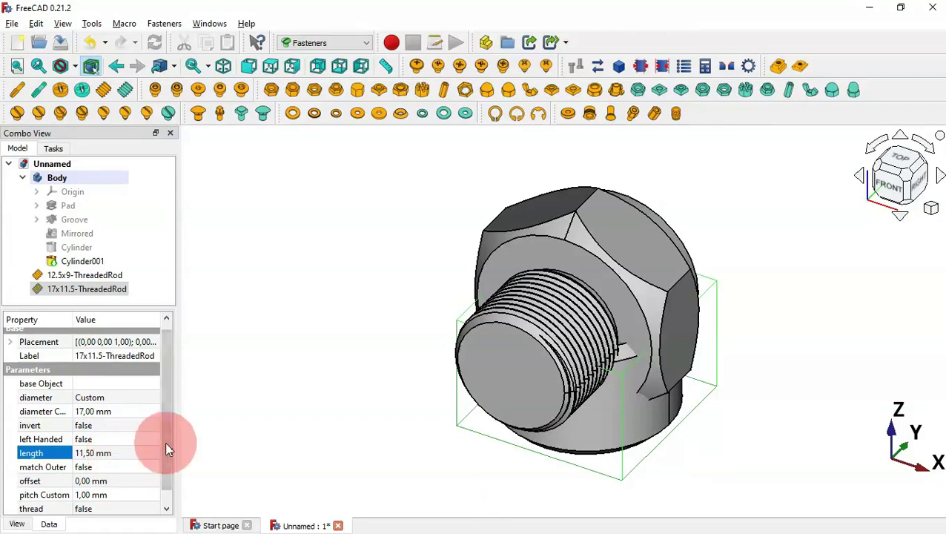
scroll(165, 499, down, 1)
key(alt+Tab)
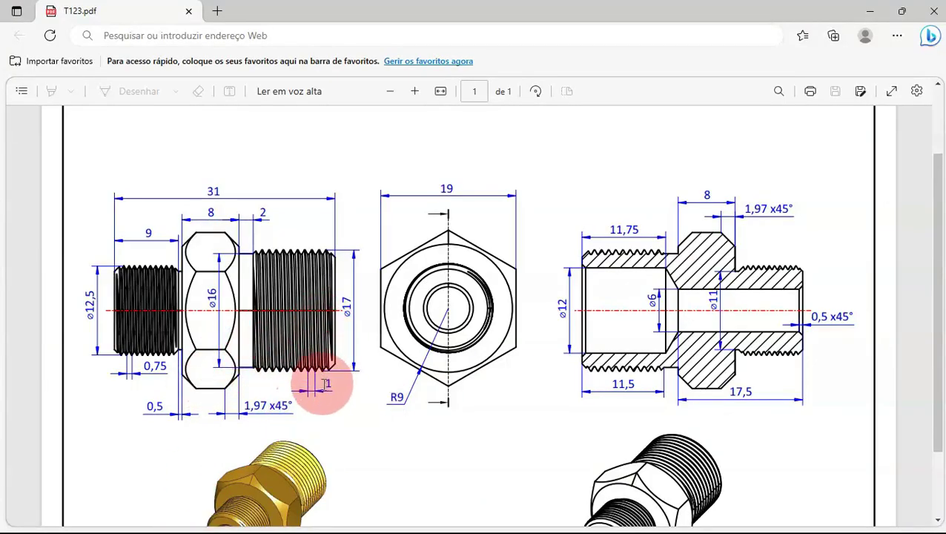
key(alt+Tab)
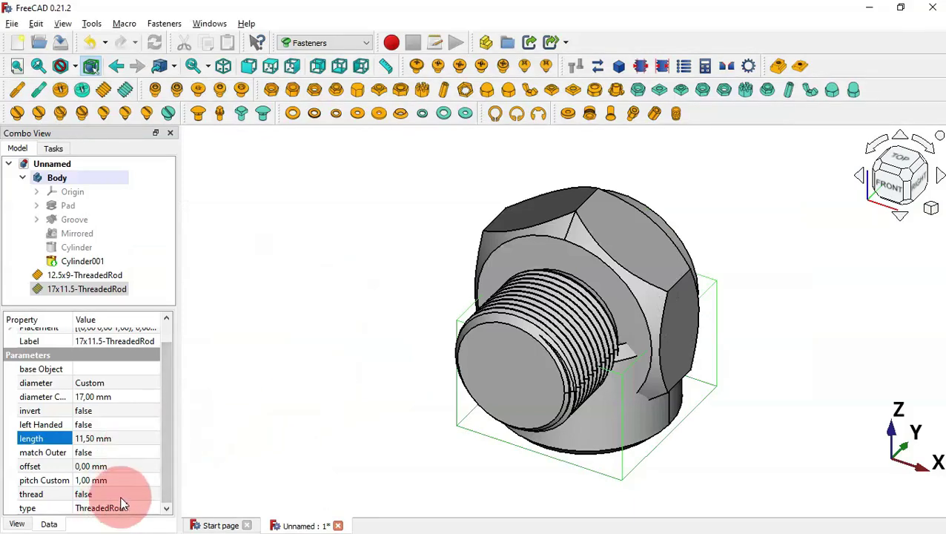
key(alt+Tab)
key(alt+Tab)
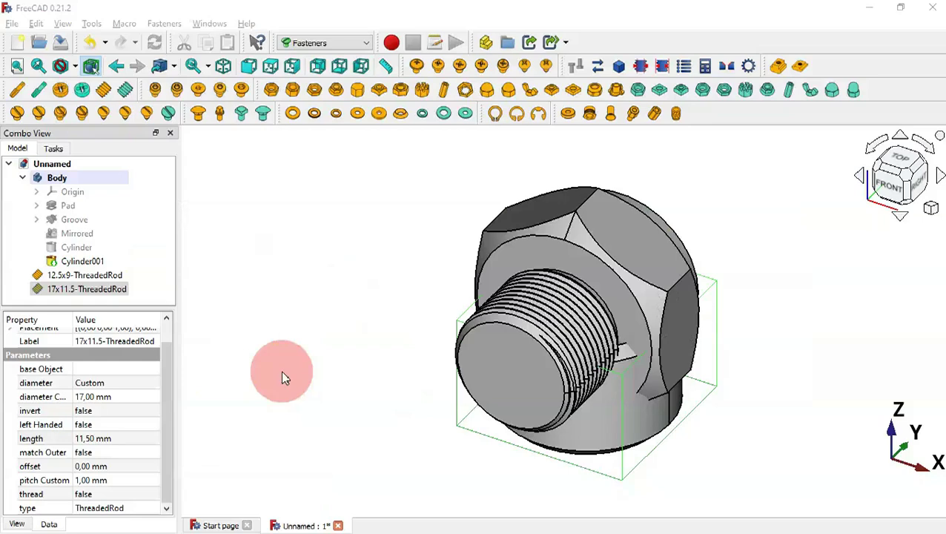
- Turn on modelled threads, then select the rod and the nut's circular edge
click(136, 493)
click(135, 494)
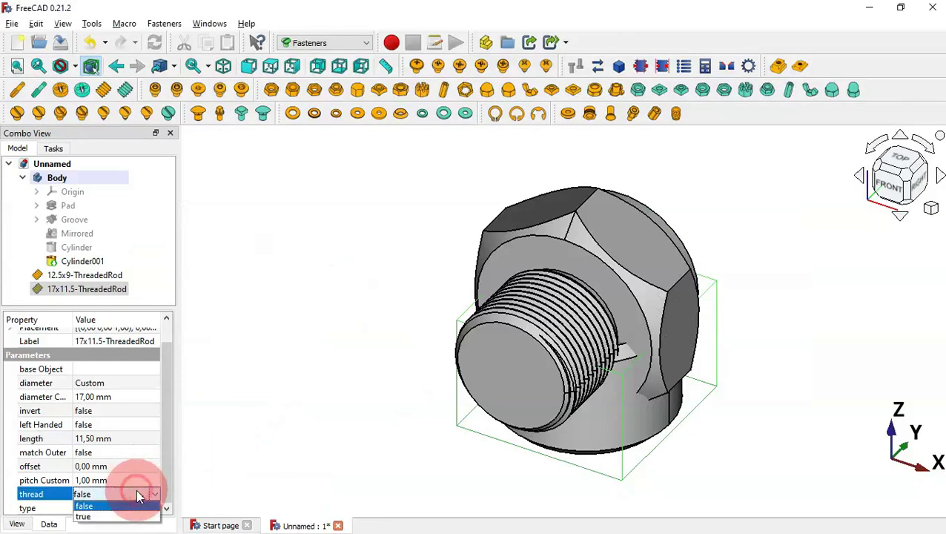
click(129, 516)
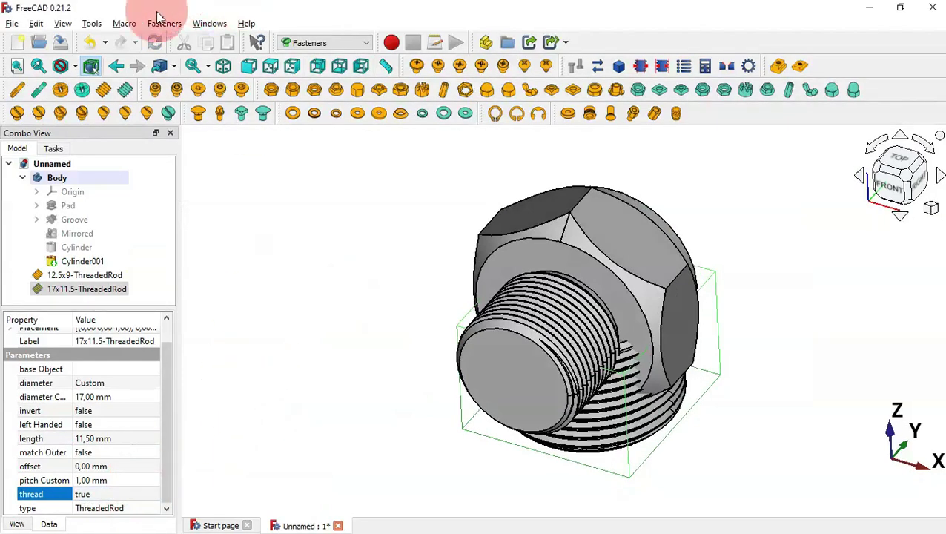
middle_drag(693, 422, 500, 390)
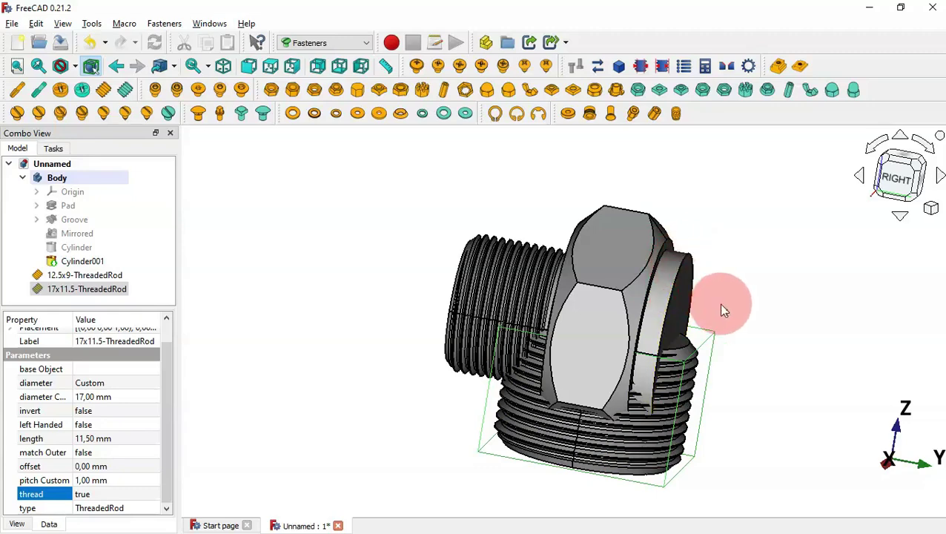
click(104, 293)
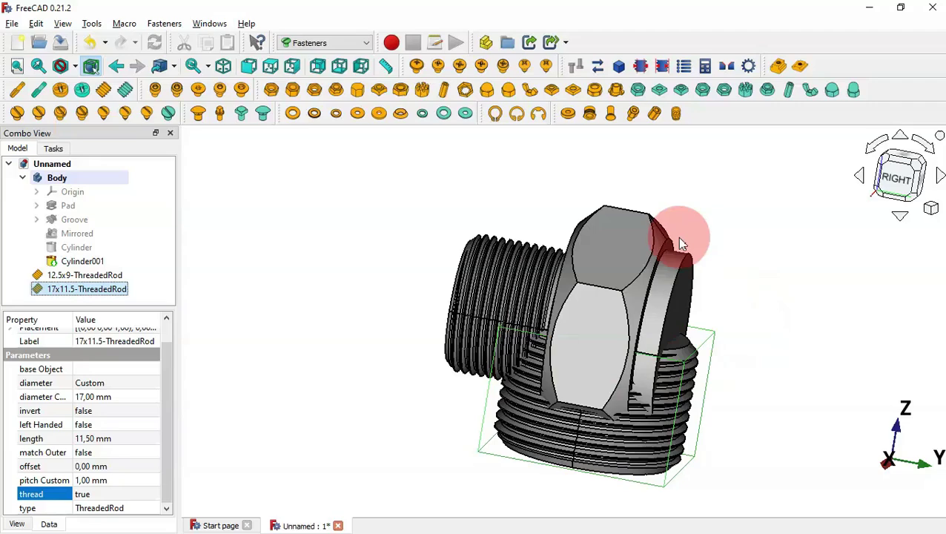
click(681, 271)
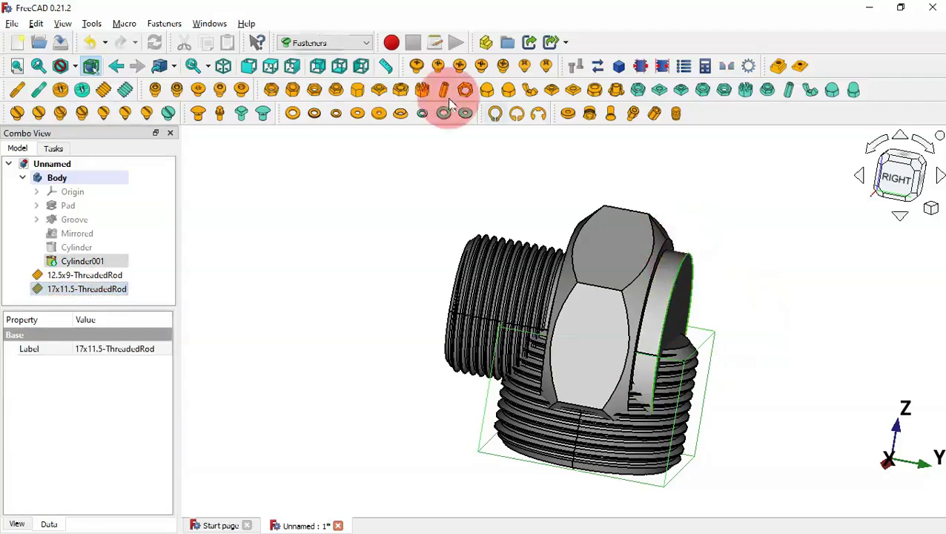
- Move the 17 mm rod onto the nut edge and flip it outward to the right
click(577, 66)
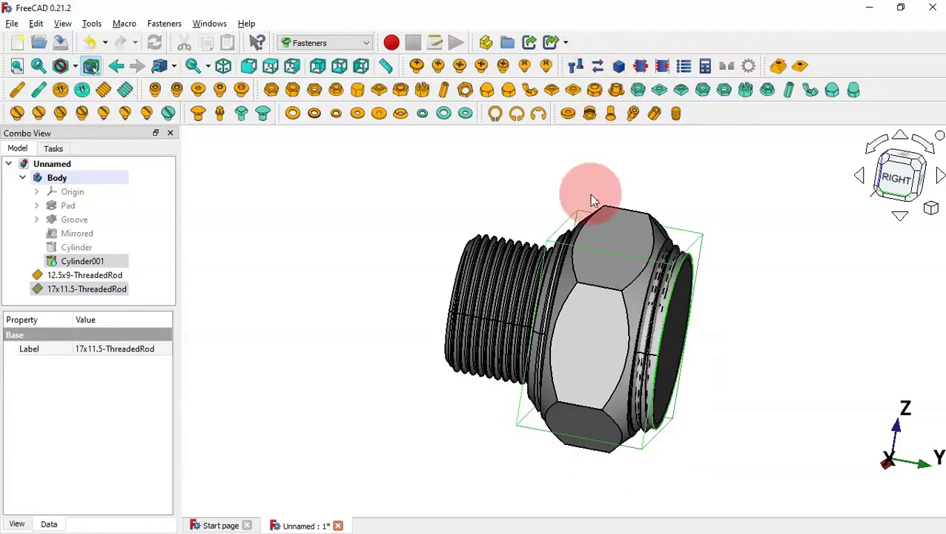
click(576, 66)
drag(606, 246, 679, 293)
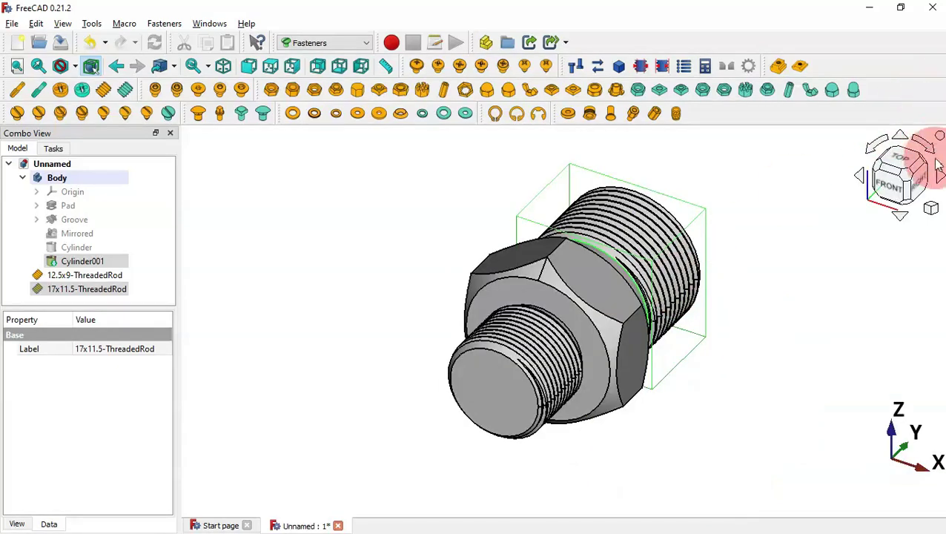
click(928, 192)
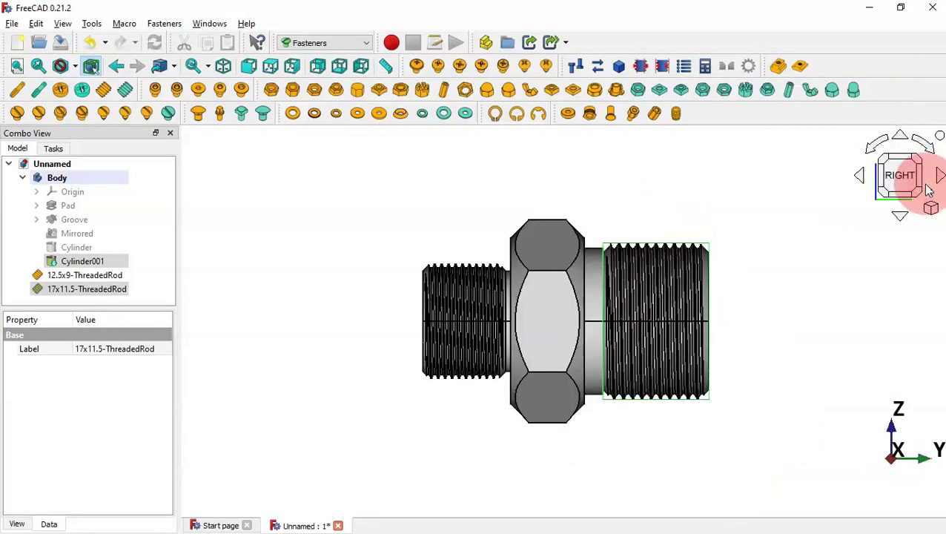
scroll(667, 295, up, 3)
scroll(656, 281, up, 2)
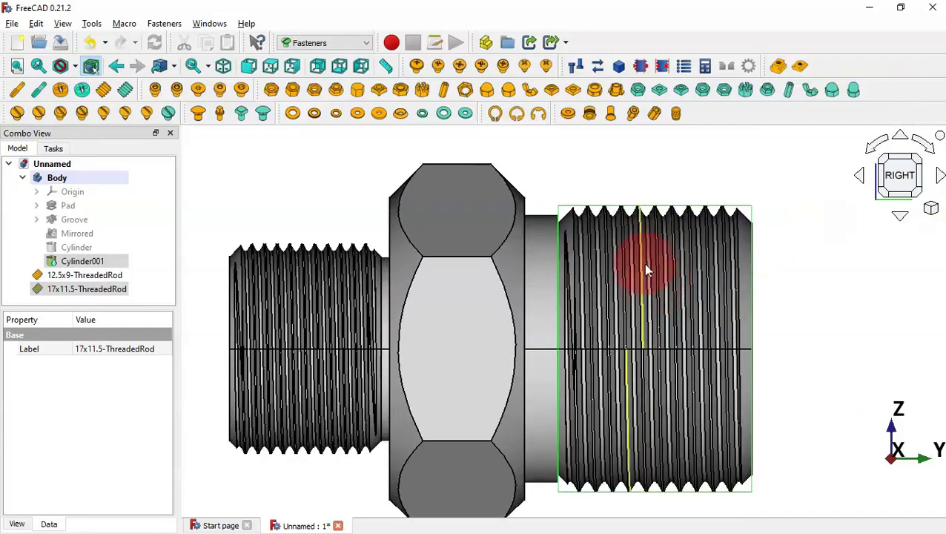
click(636, 169)
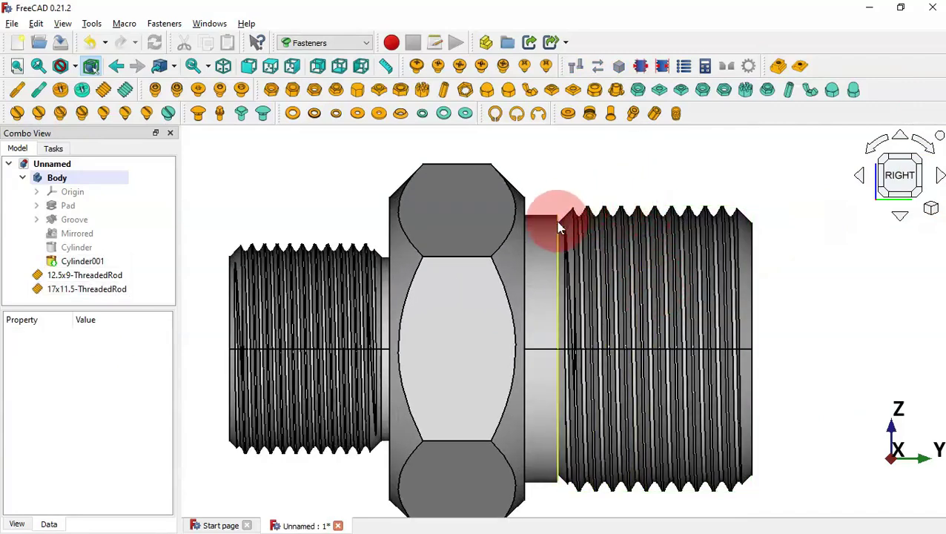
click(619, 283)
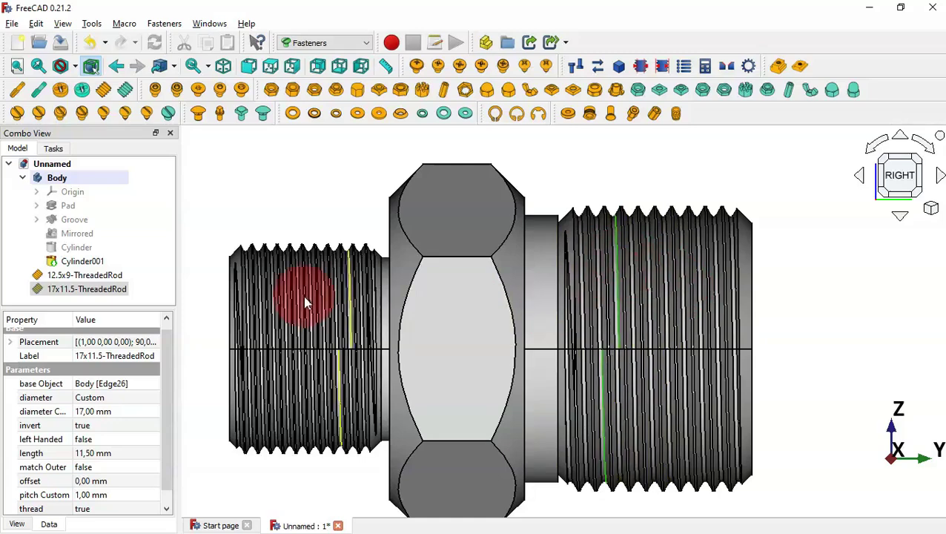
- Change the rod's length to 12 mm
click(61, 288)
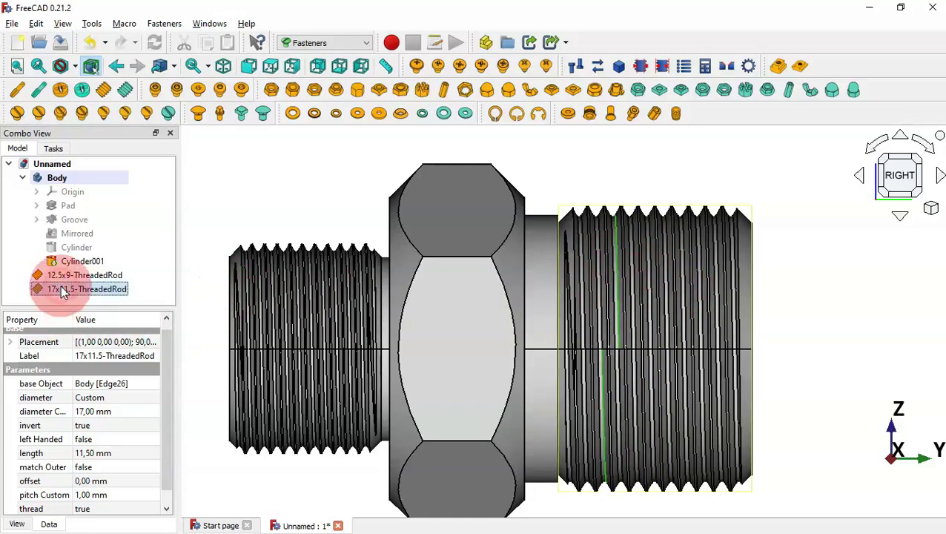
scroll(167, 367, down, 1)
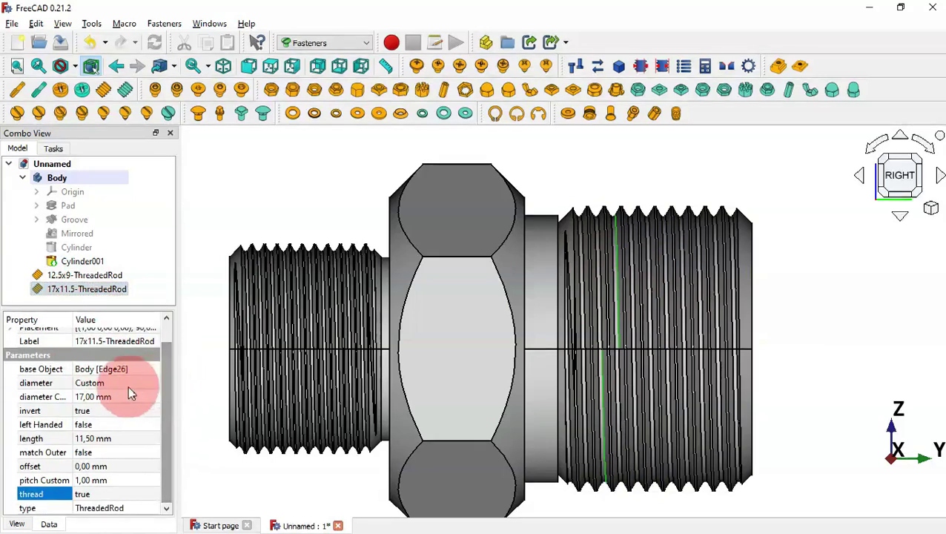
click(139, 439)
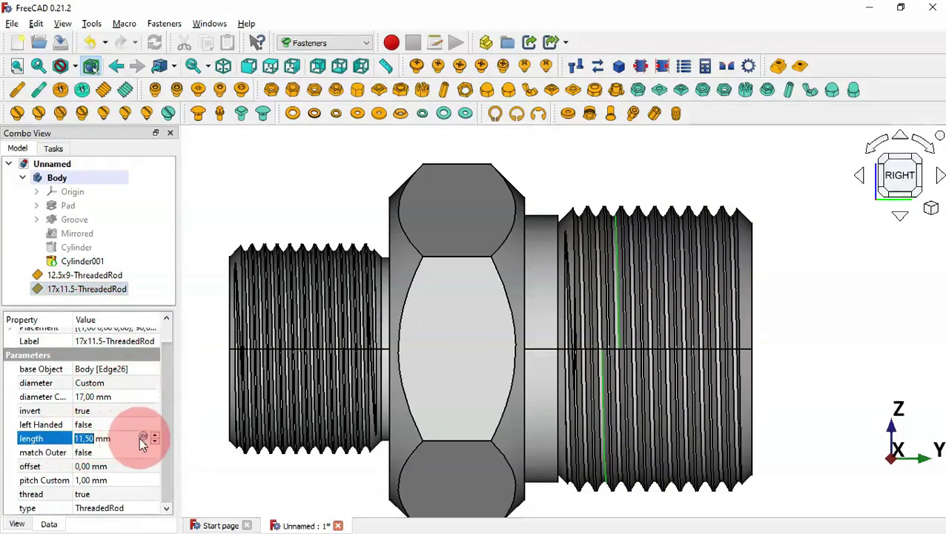
text(12)
key(Return)
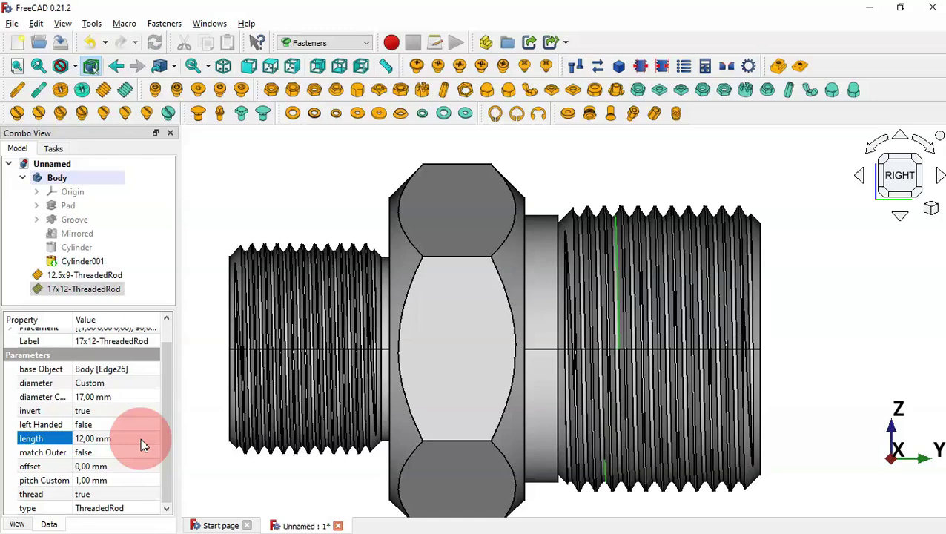
- Set the rod's offset to 0.5 mm and verify against the drawing
click(117, 466)
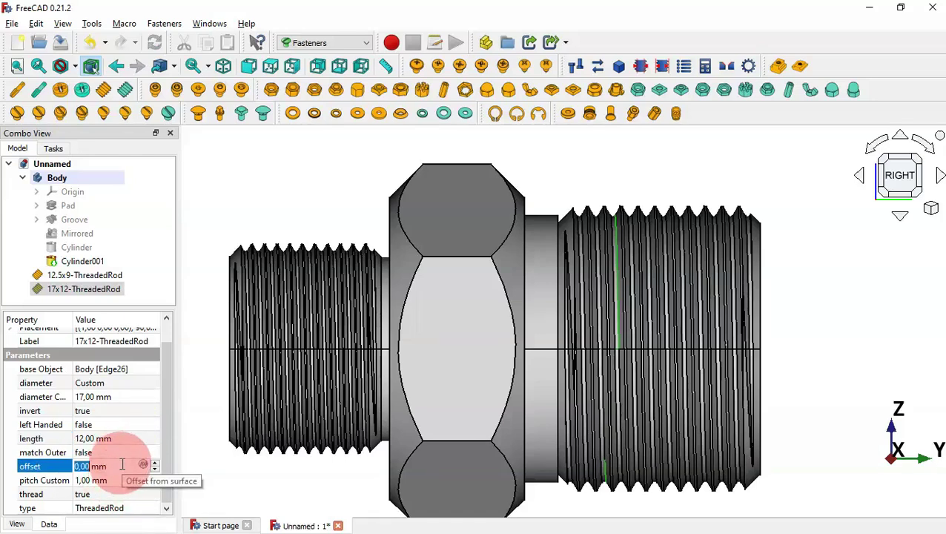
click(126, 472)
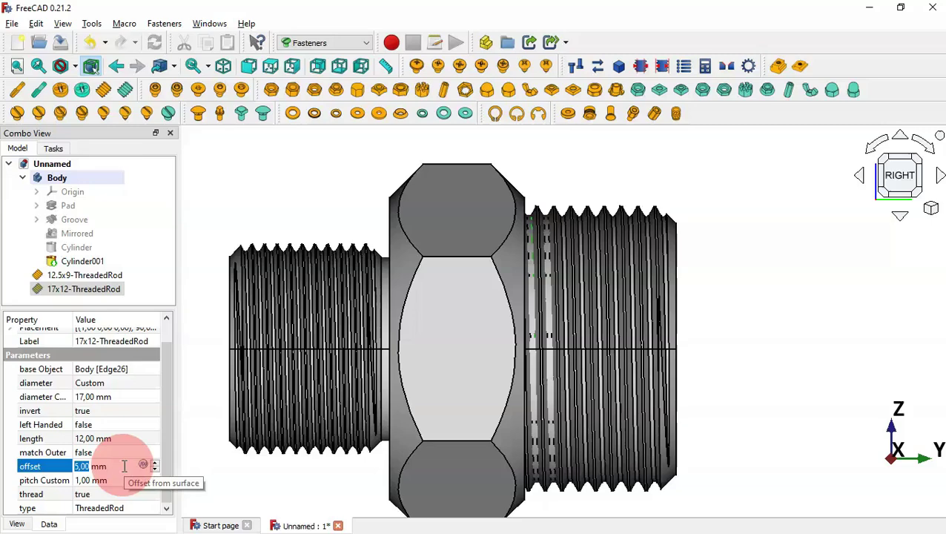
click(126, 472)
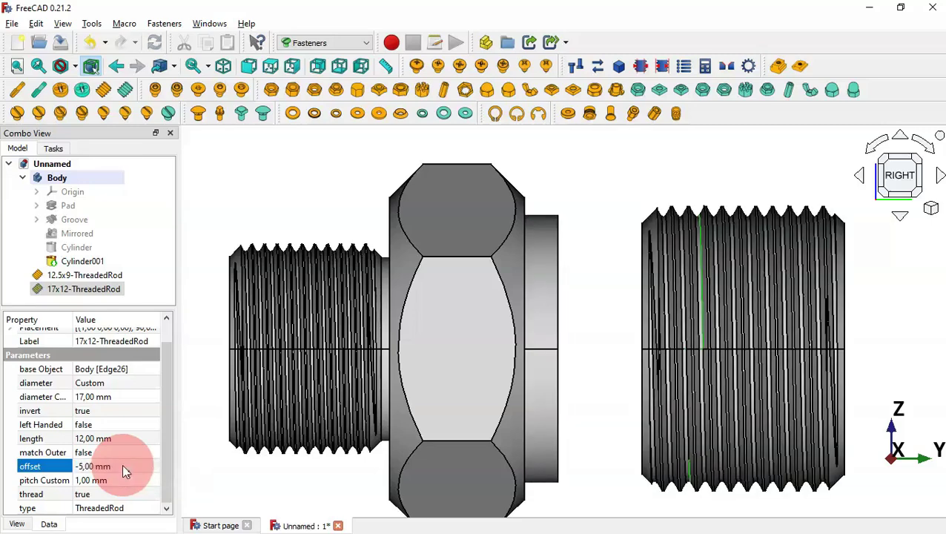
click(123, 466)
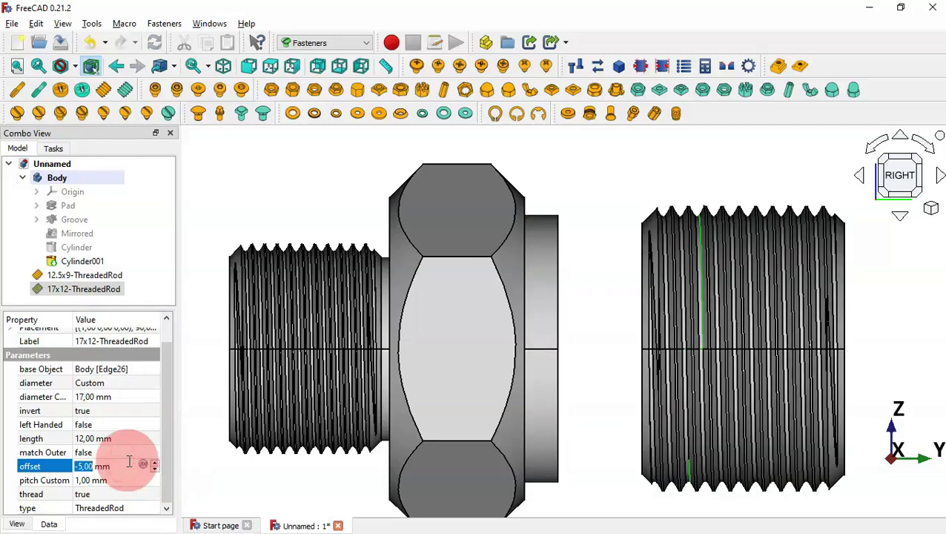
text(0,5)
key(Return)
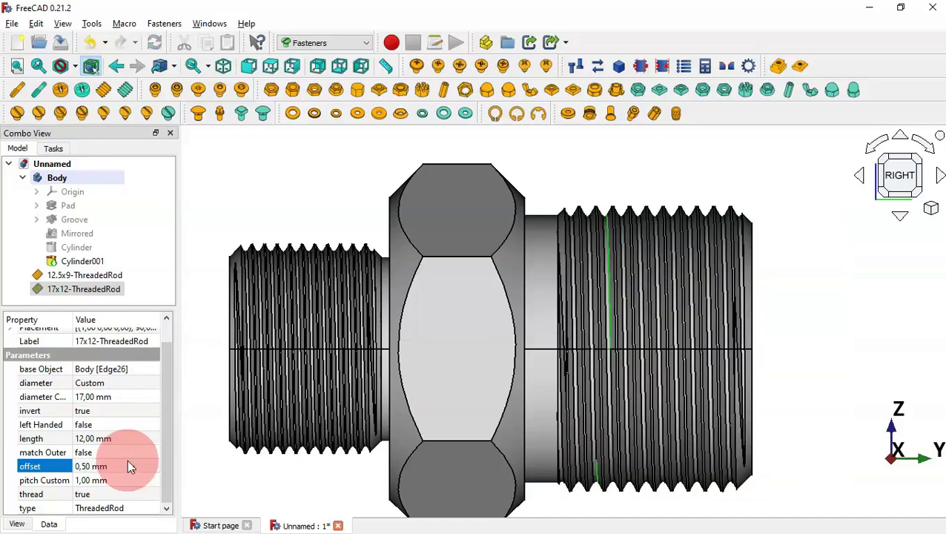
key(alt+Tab)
ctrl+scroll(636, 249, up, 2)
ctrl+scroll(636, 243, down, 2)
ctrl+scroll(7, 200, up, 1)
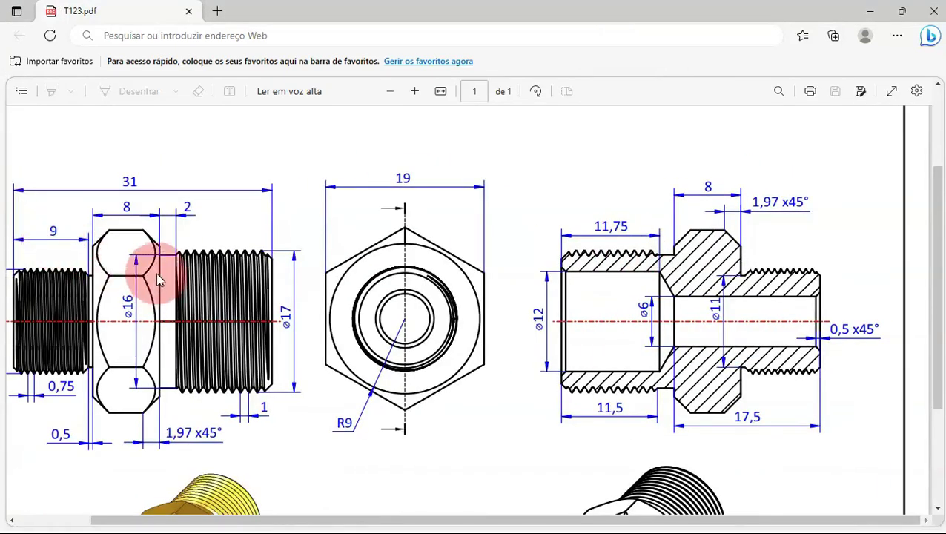
ctrl+scroll(157, 284, up, 1)
key(alt+Tab)
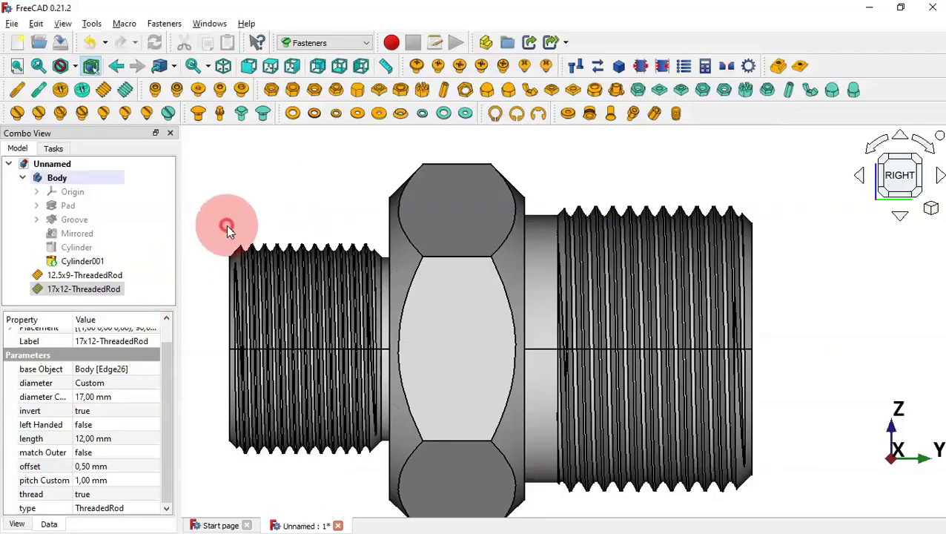
click(229, 228)
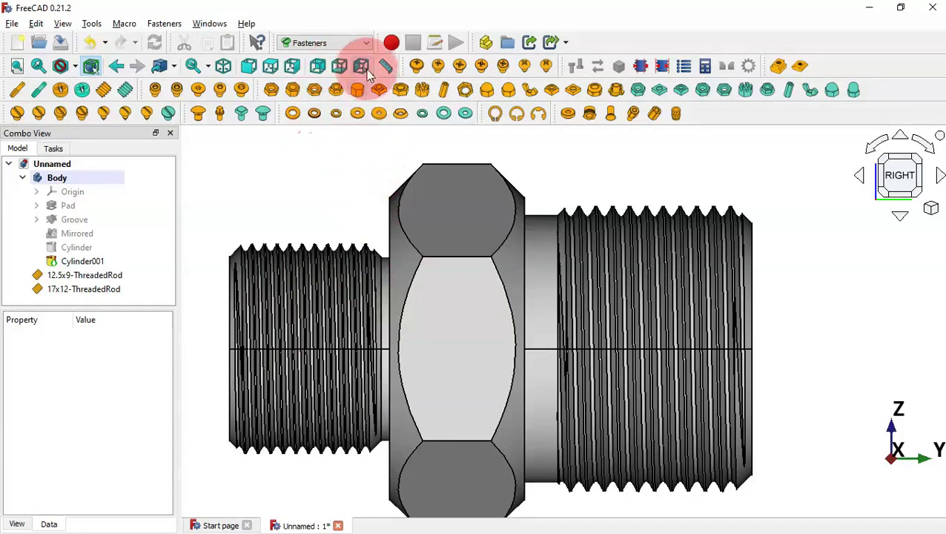
- In the Part workbench, union the Body with both threaded rods into one Fusion
click(310, 43)
click(332, 134)
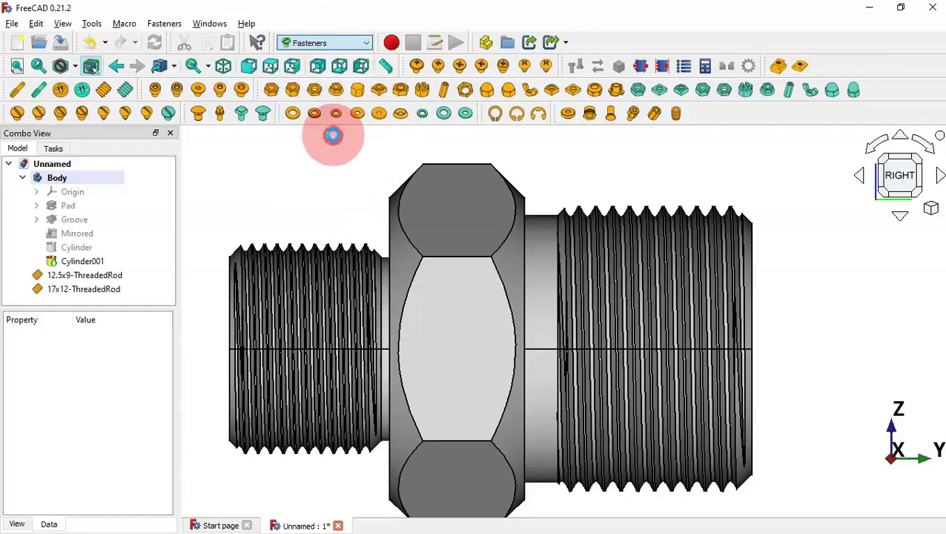
click(23, 131)
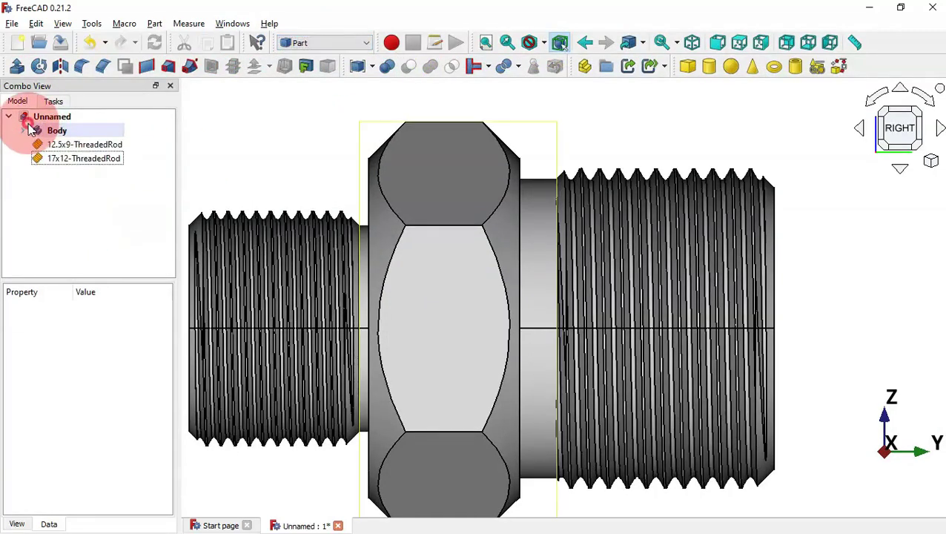
click(47, 158)
shift+click(57, 131)
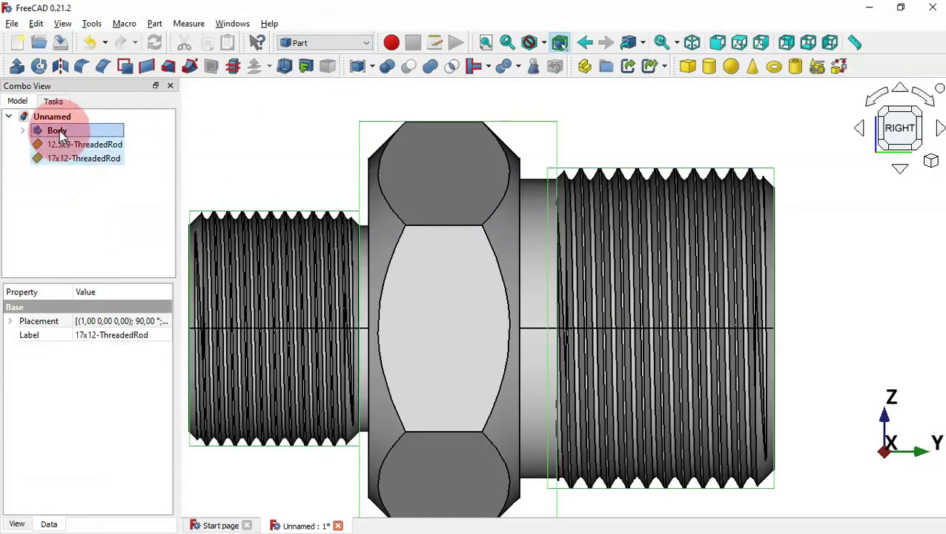
click(436, 68)
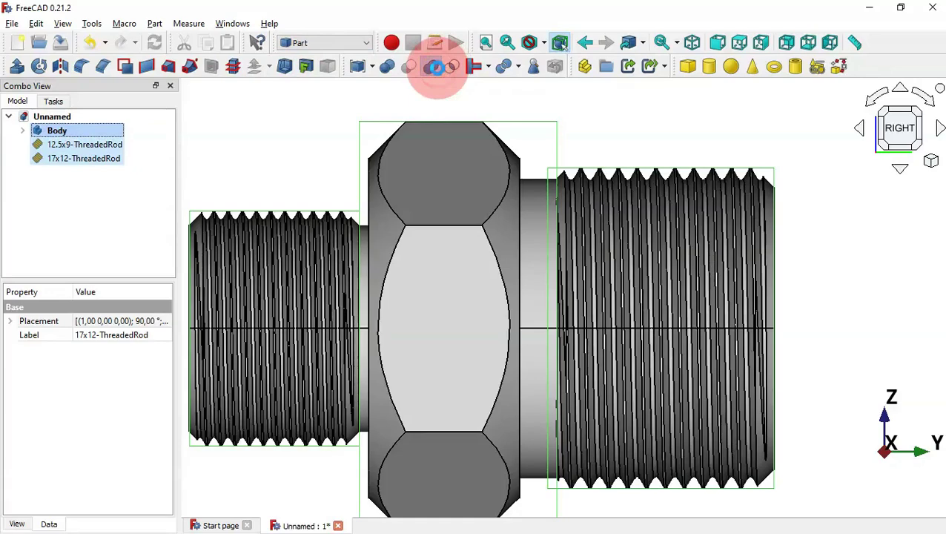
drag(290, 139, 398, 222)
click(64, 133)
drag(555, 135, 461, 233)
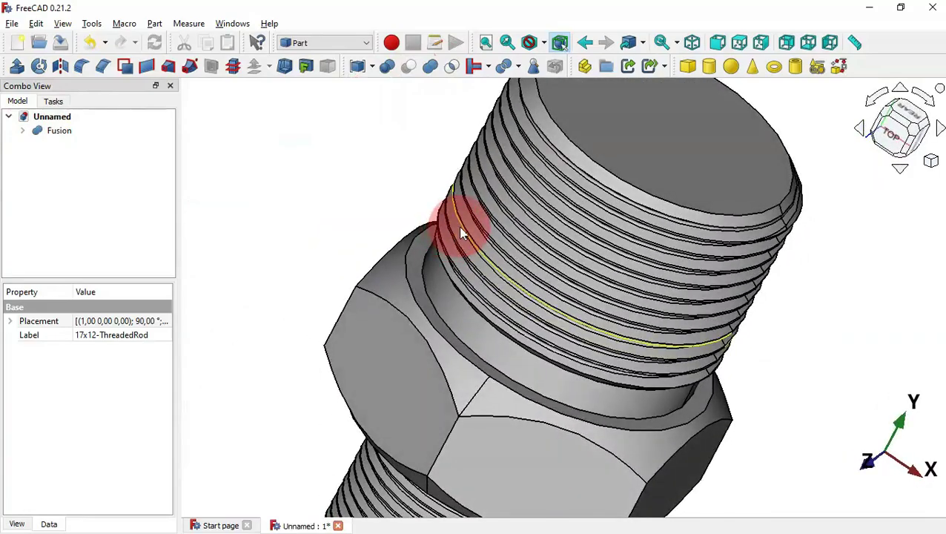
- Zoom out on T123.pdf to show all views, including the sectioned bore, then return to FreeCAD
key(0)
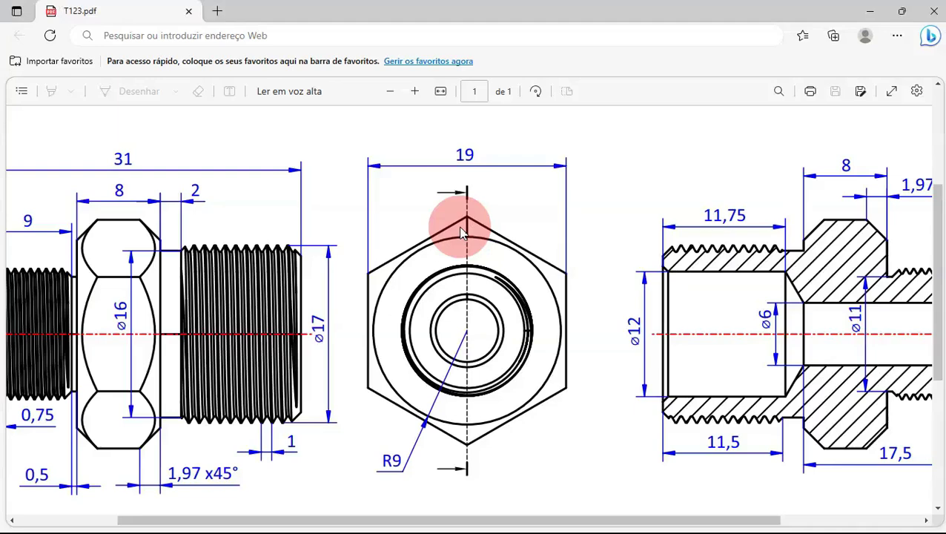
ctrl+scroll(461, 229, down, 2)
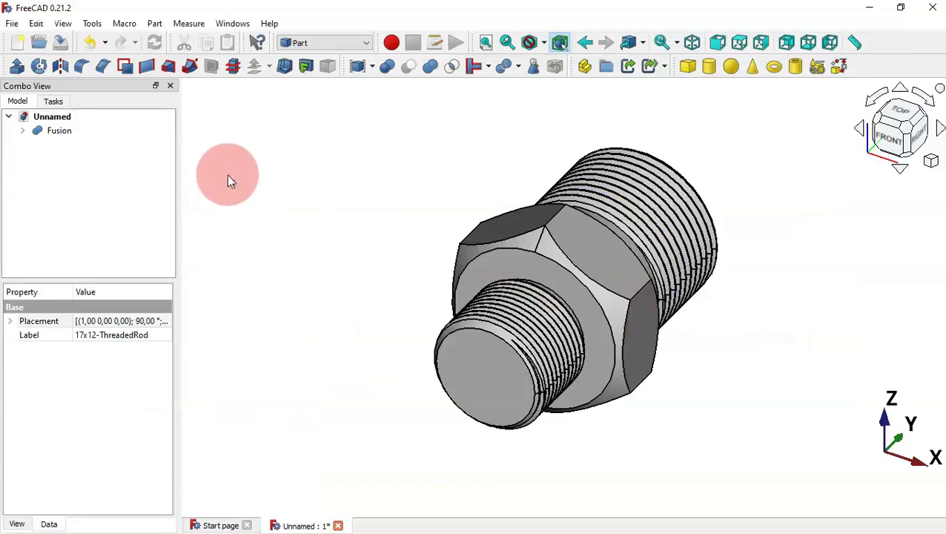
click(225, 172)
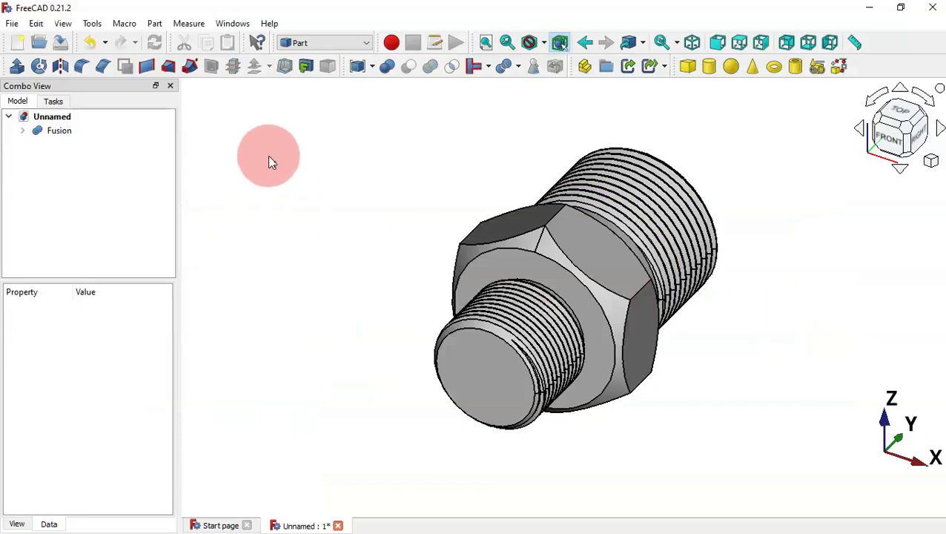
- Switch to the Part Design workbench and show the model tree
click(323, 42)
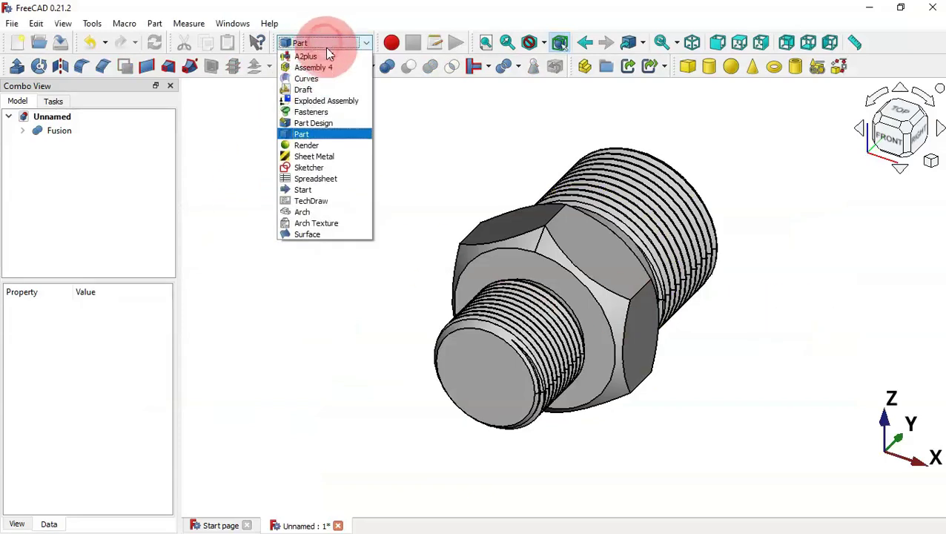
click(328, 124)
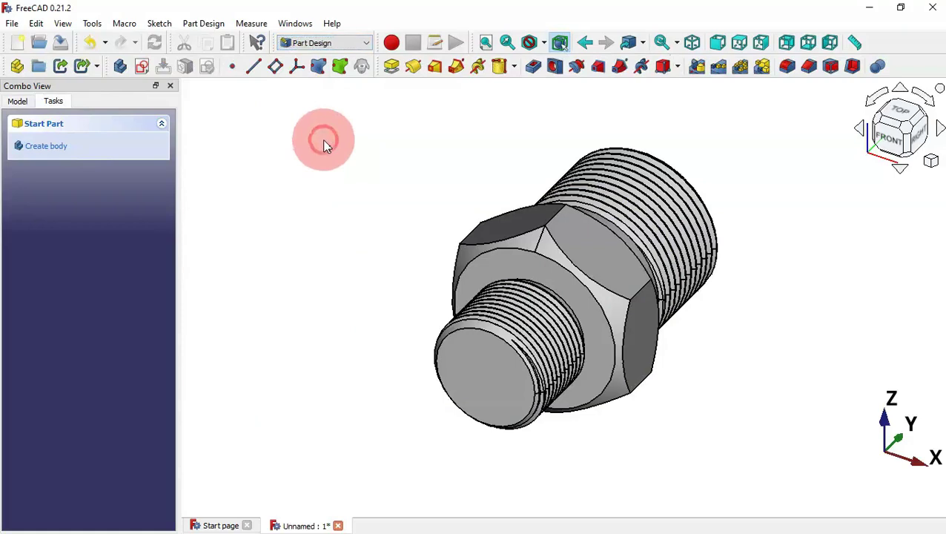
click(18, 101)
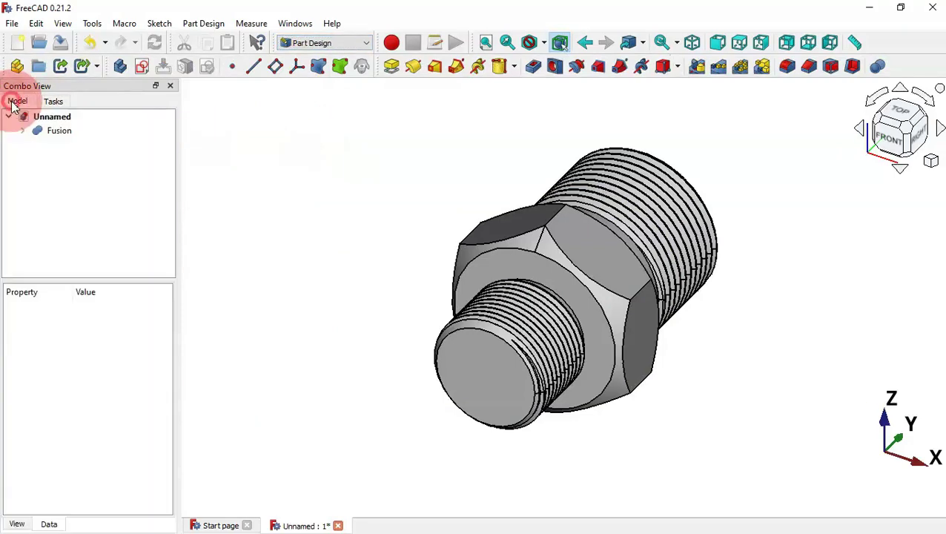
- Create a new body based on the Fusion solid and start a sketch on the plane through its axis
click(56, 131)
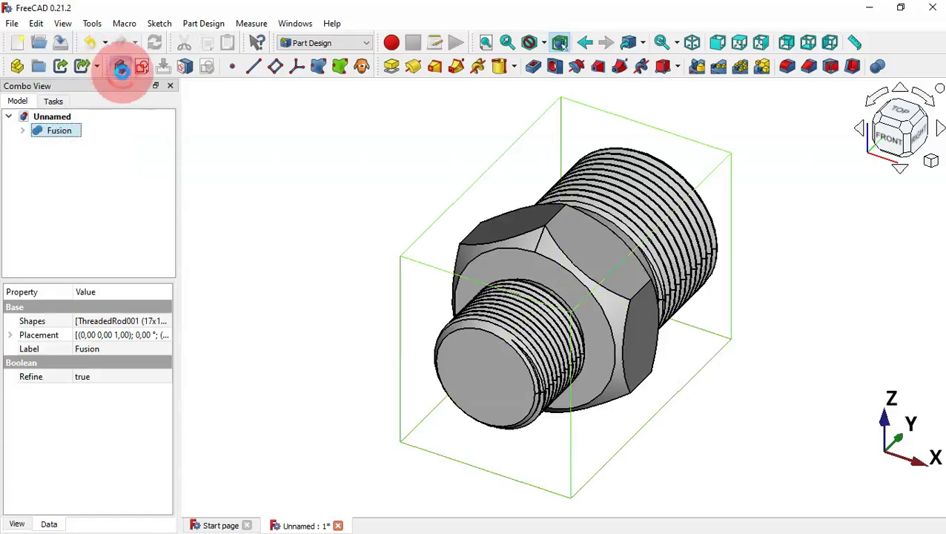
click(120, 68)
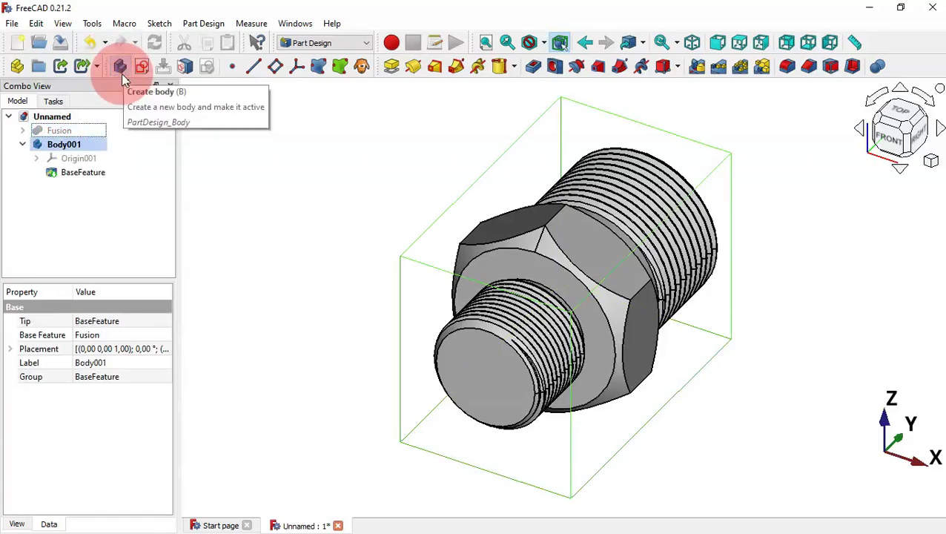
click(263, 159)
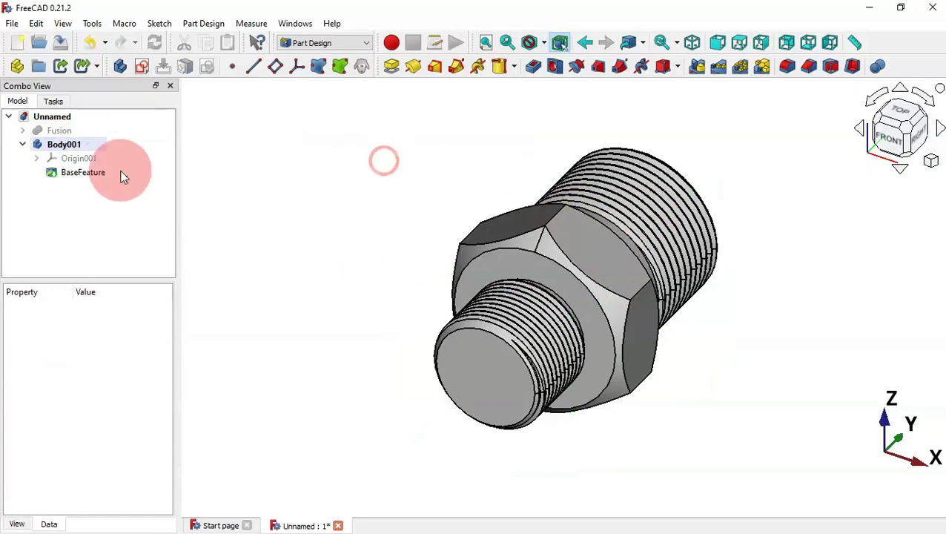
click(143, 64)
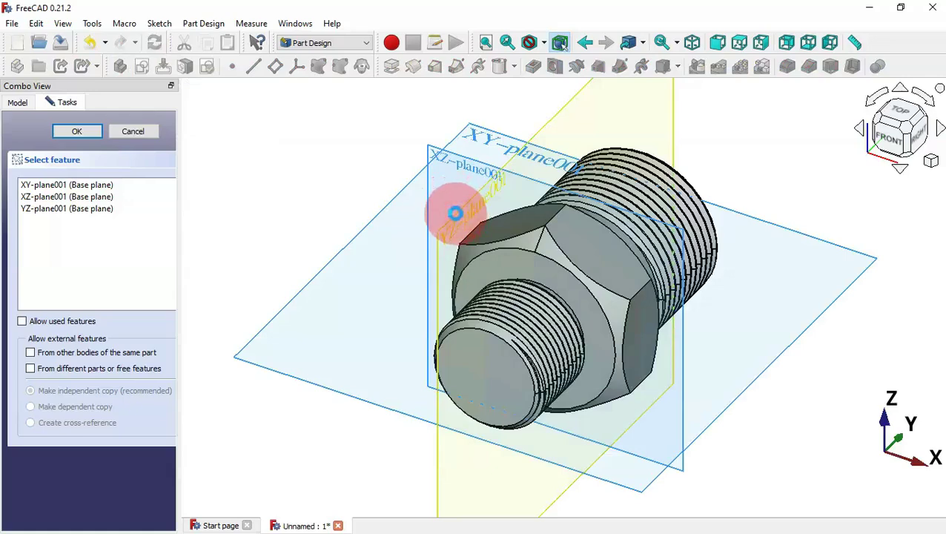
click(455, 213)
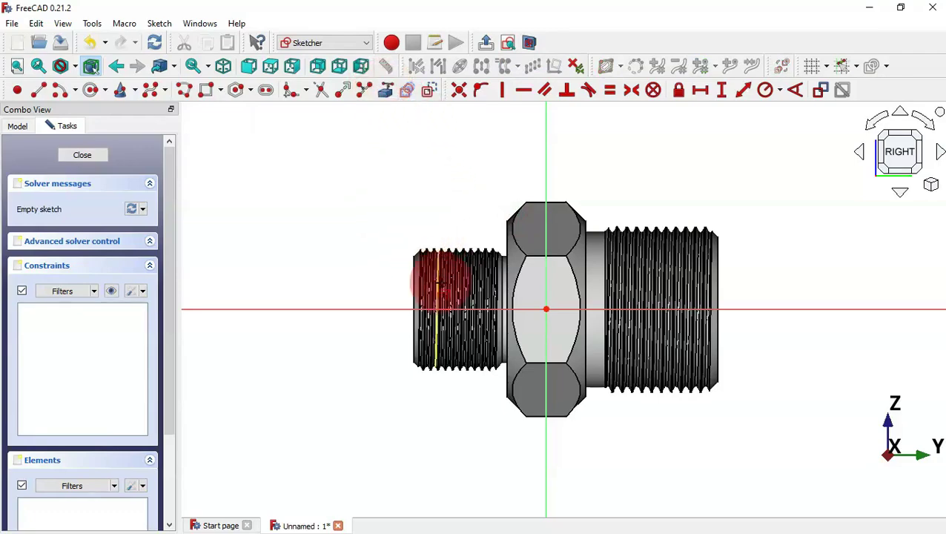
- Check the bore dimensions in the drawing and link both thread end edges into the sketch
scroll(440, 281, up, 2)
key(alt+Tab)
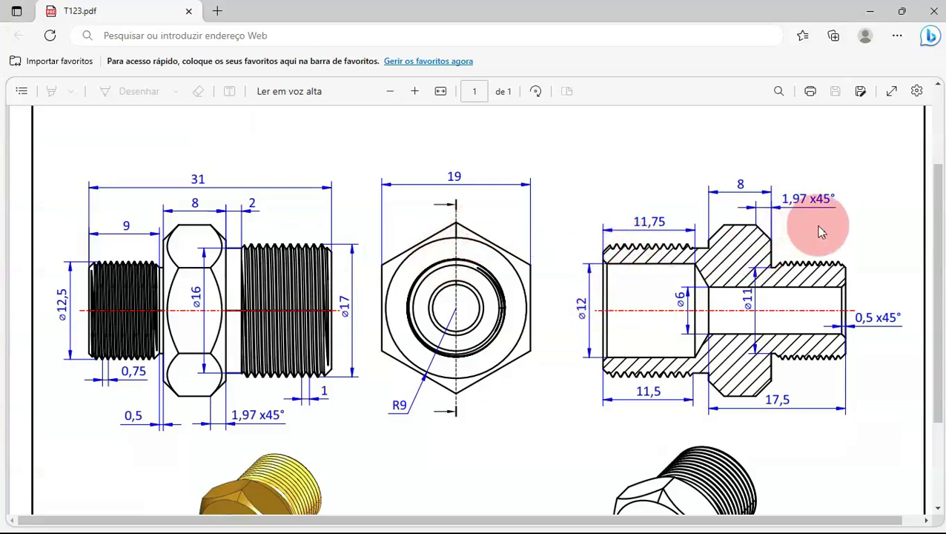
key(alt+Tab)
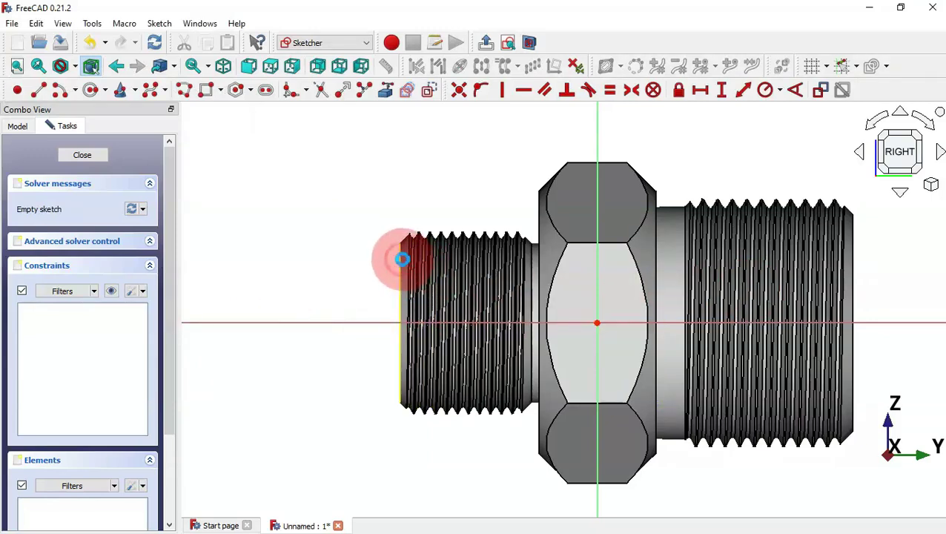
click(415, 272)
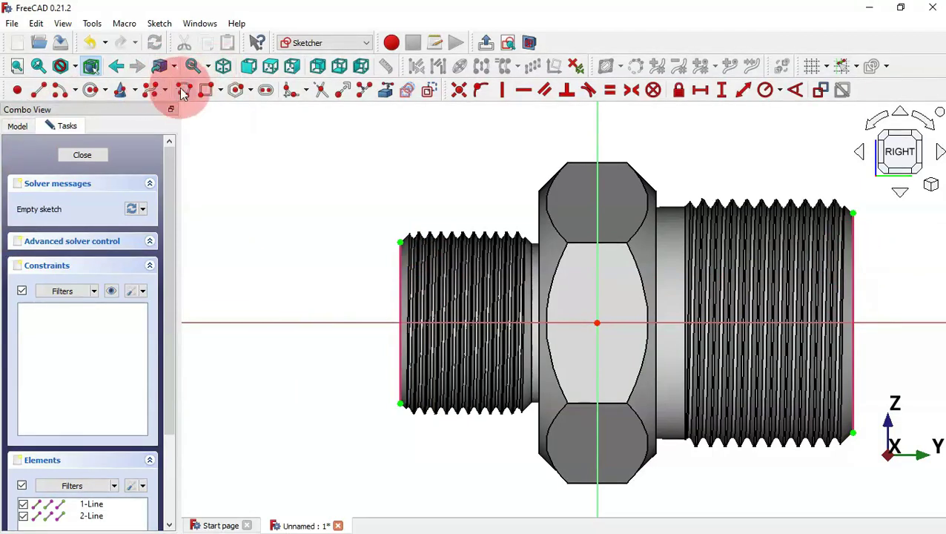
key(alt+Tab)
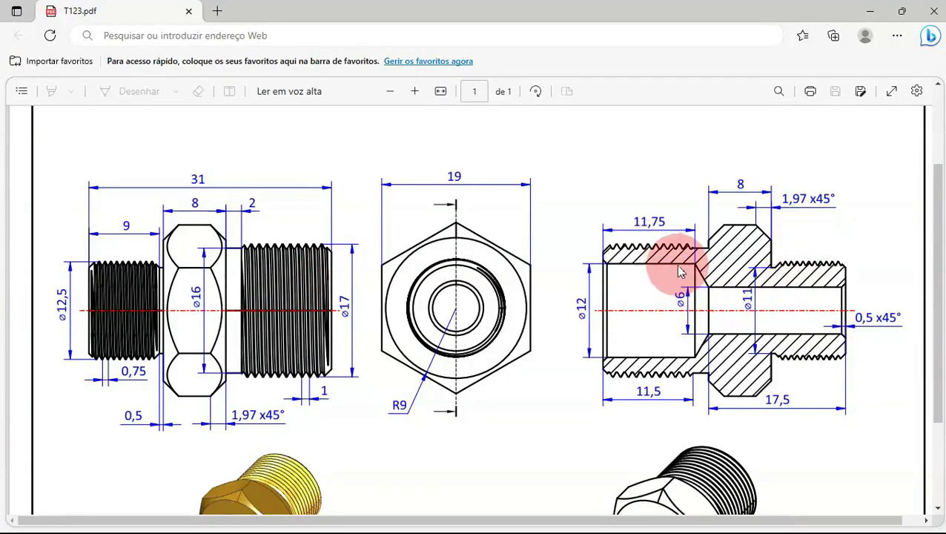
key(alt+Tab)
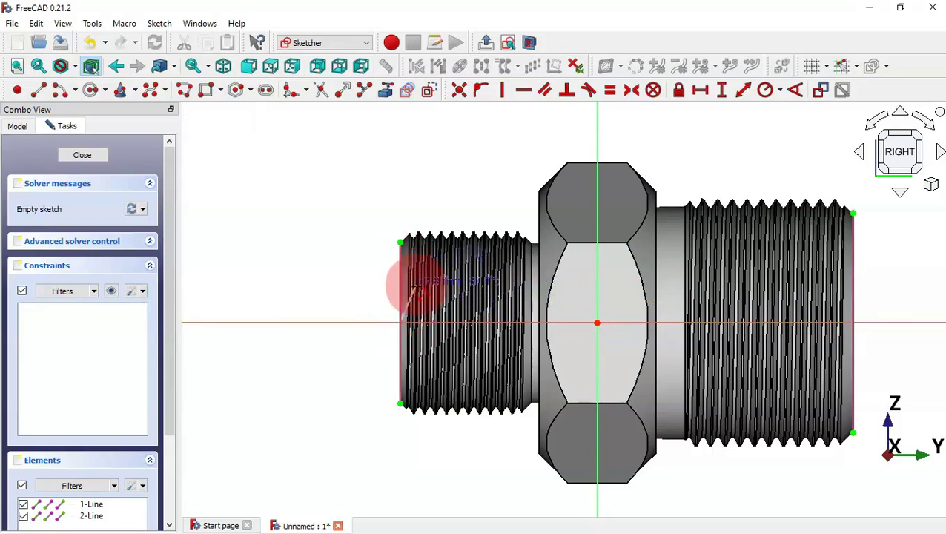
- Draw the closed bore profile from the left thread end through the hex centre to the right end and back along the axis
click(400, 261)
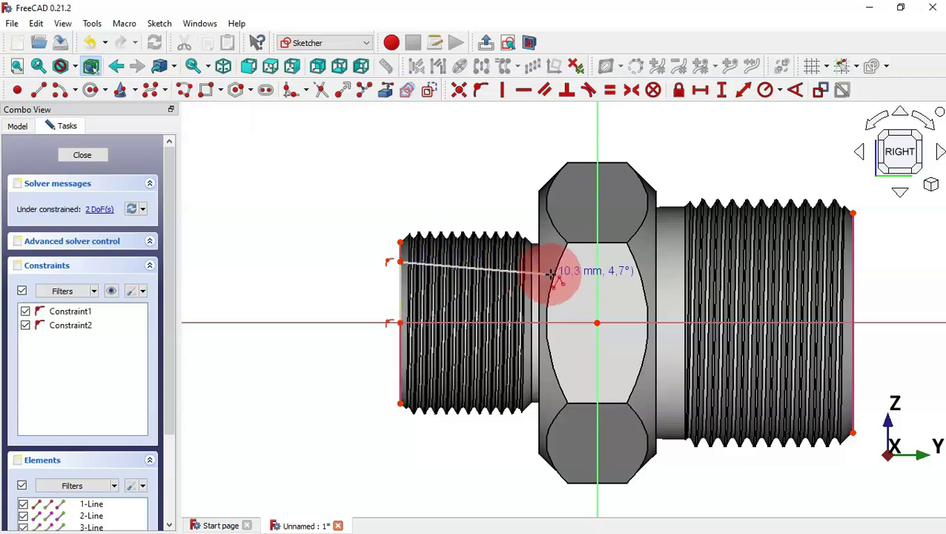
click(636, 264)
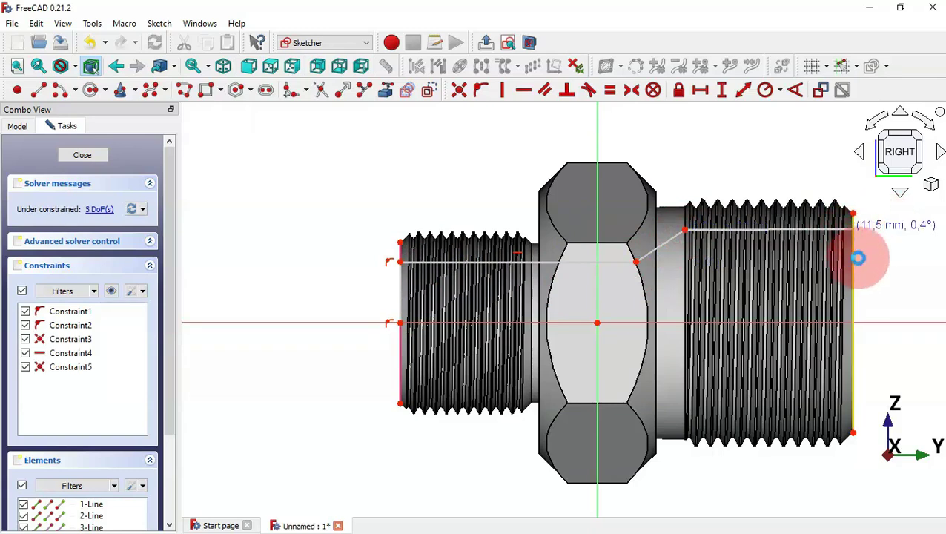
click(854, 247)
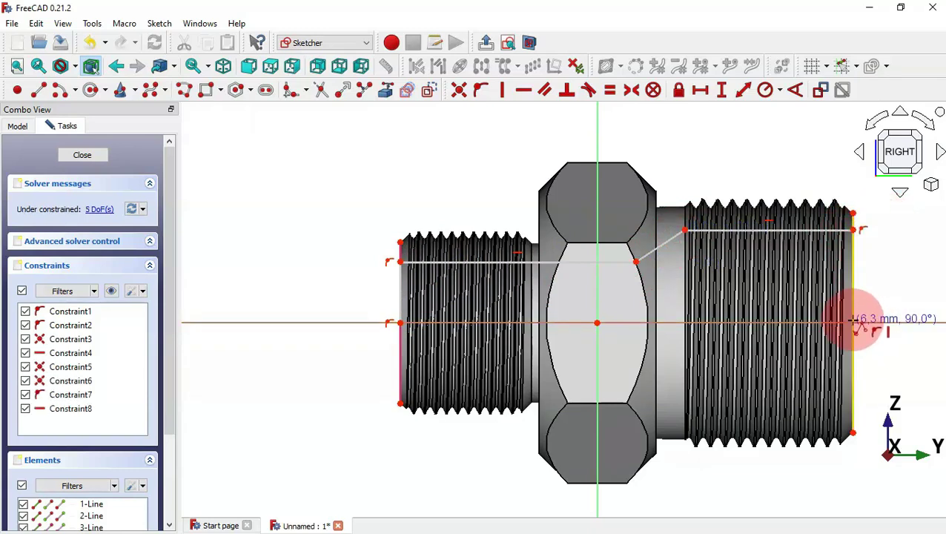
click(853, 321)
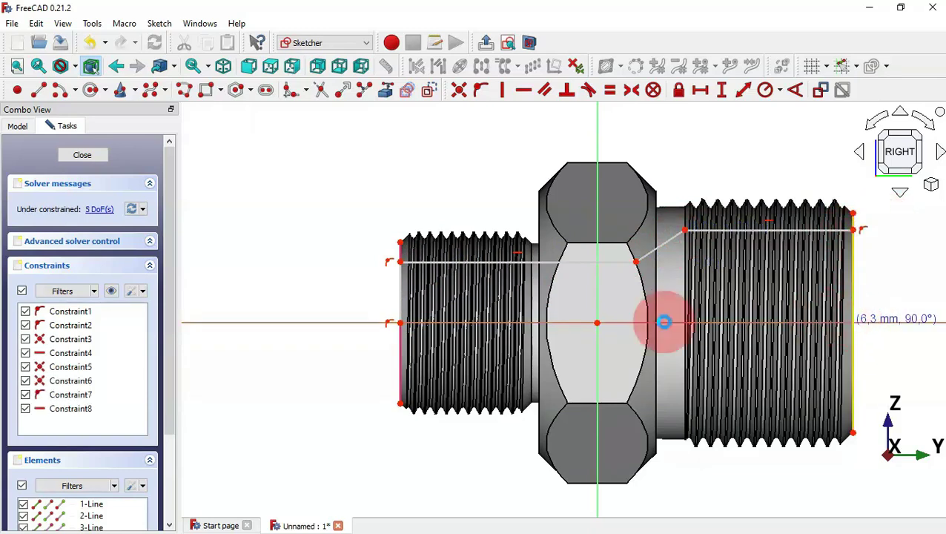
click(398, 323)
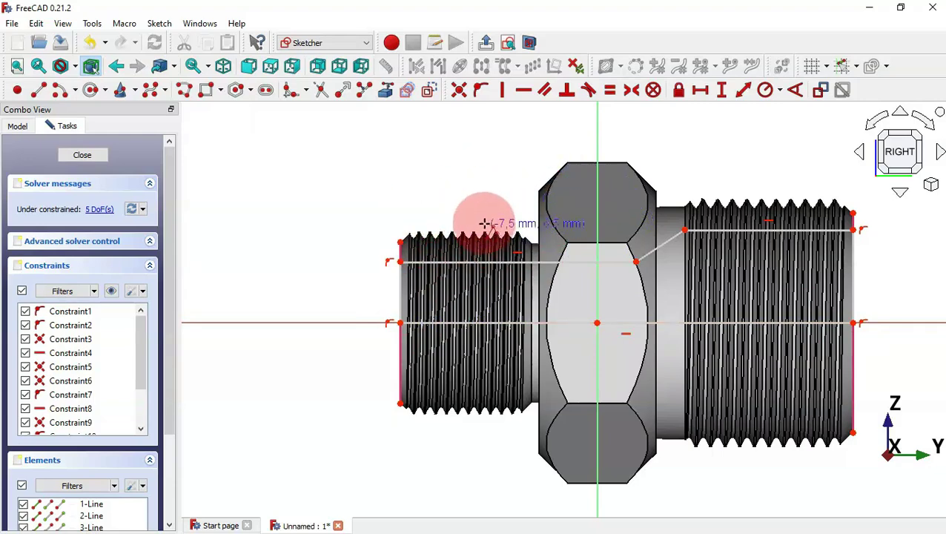
- Give the left vertical line a 3 mm length and the right vertical line a 6 mm length
click(740, 94)
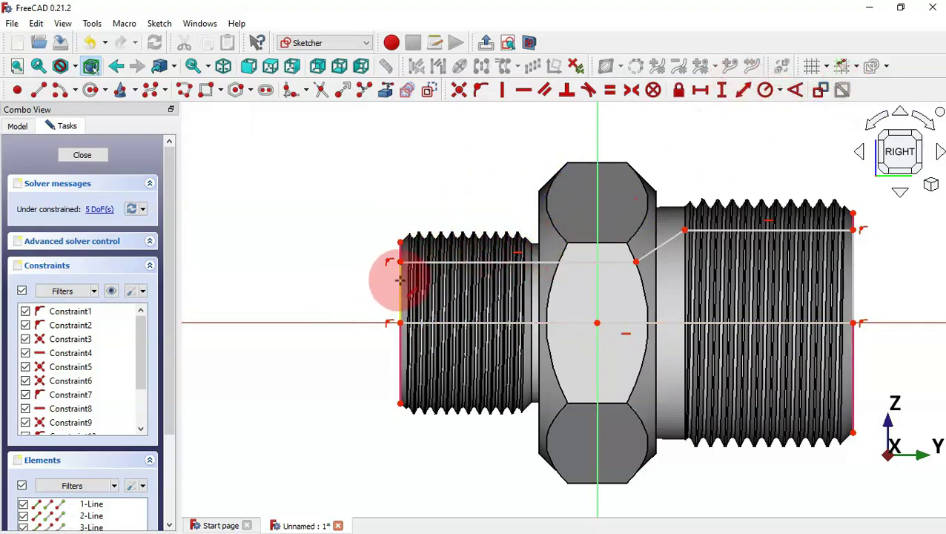
click(400, 280)
key(alt+Tab)
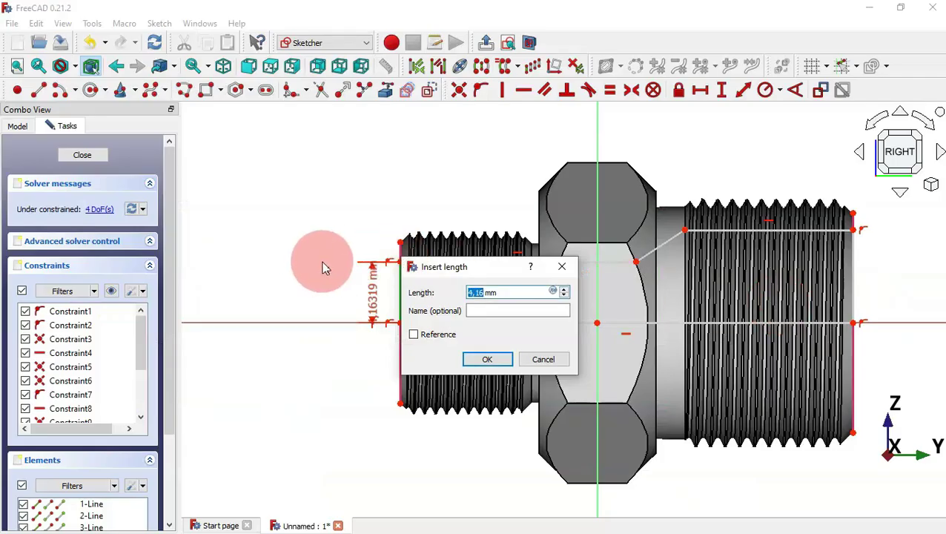
key(Return)
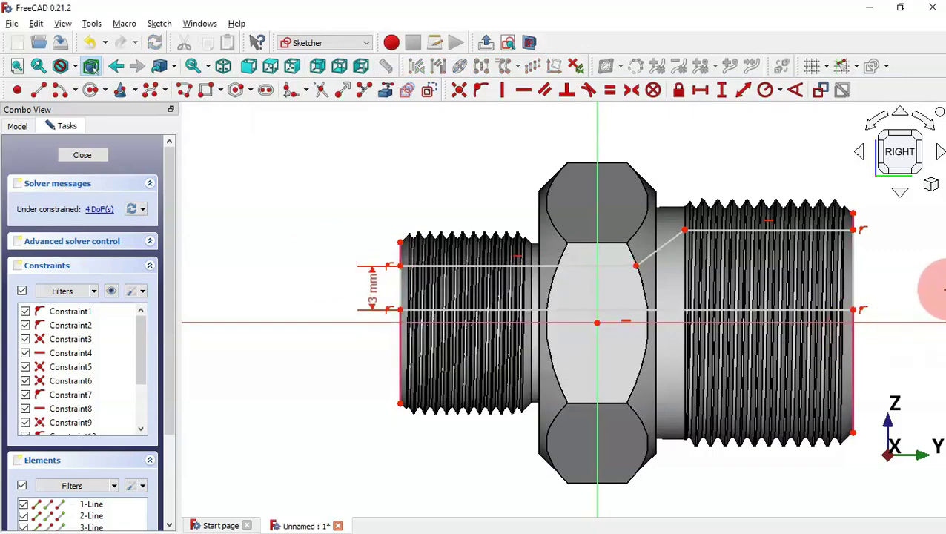
click(854, 277)
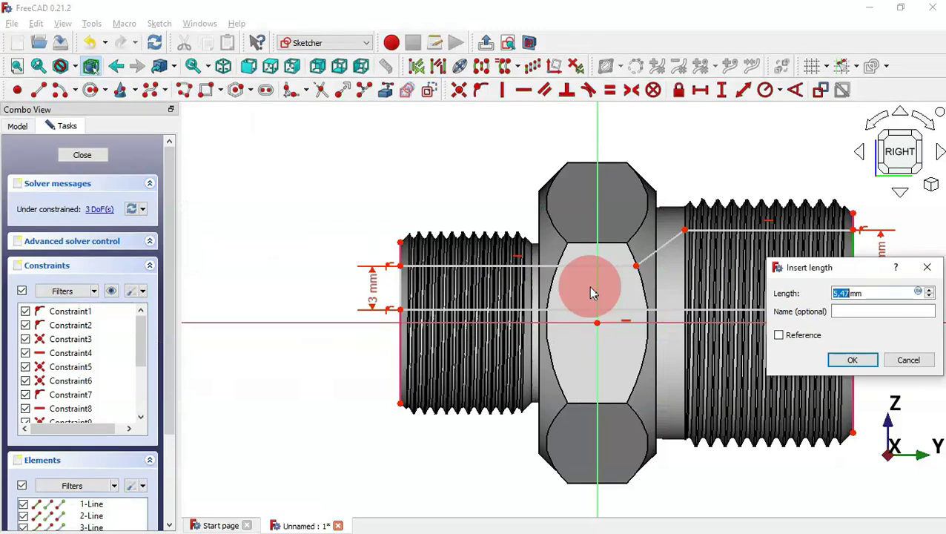
key(Return)
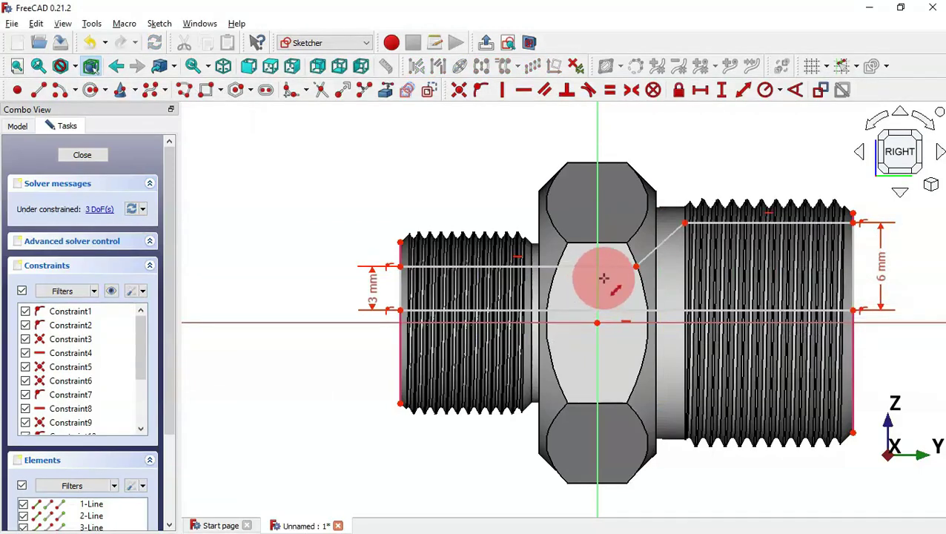
key(Escape)
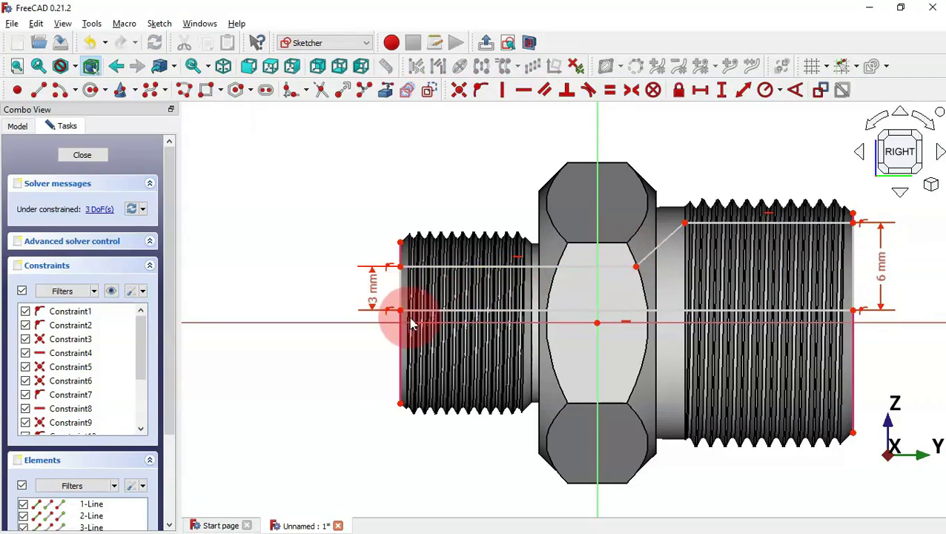
- Constrain the left profile endpoint onto the horizontal axis
click(401, 312)
click(424, 324)
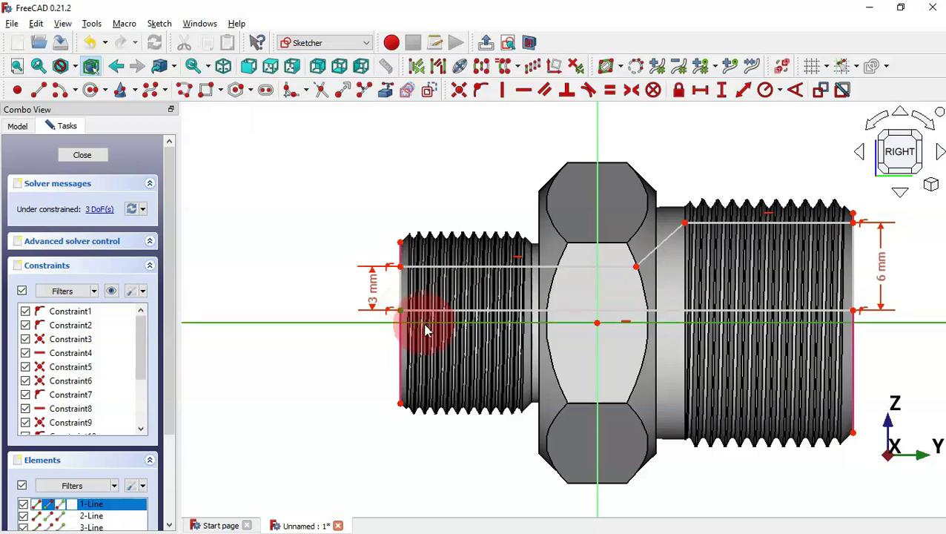
click(481, 92)
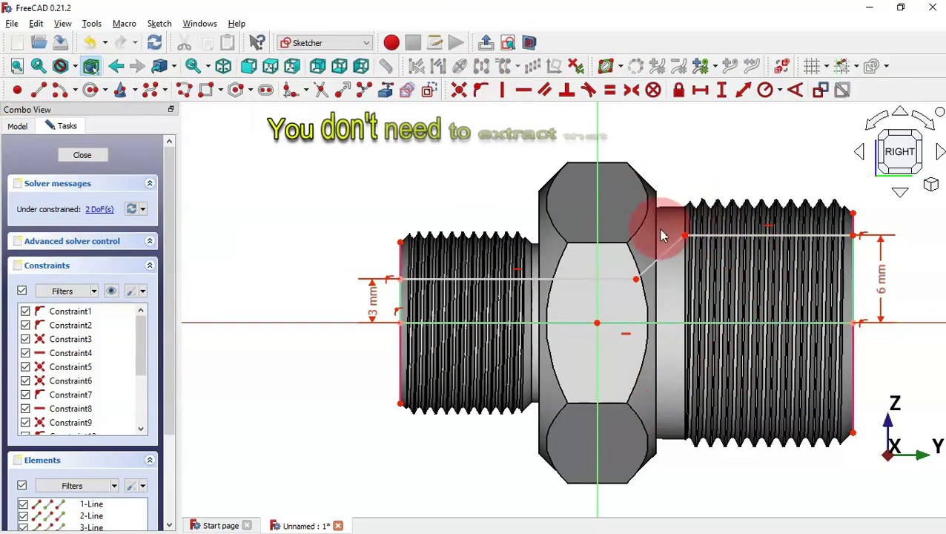
- Reference the nut's right edge as external geometry in the sketch
key(alt+Tab)
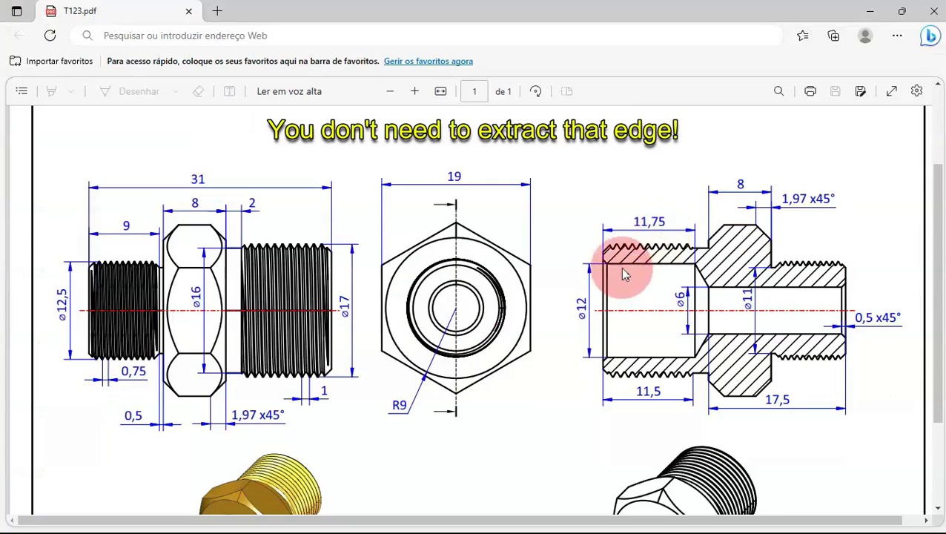
key(alt+Tab)
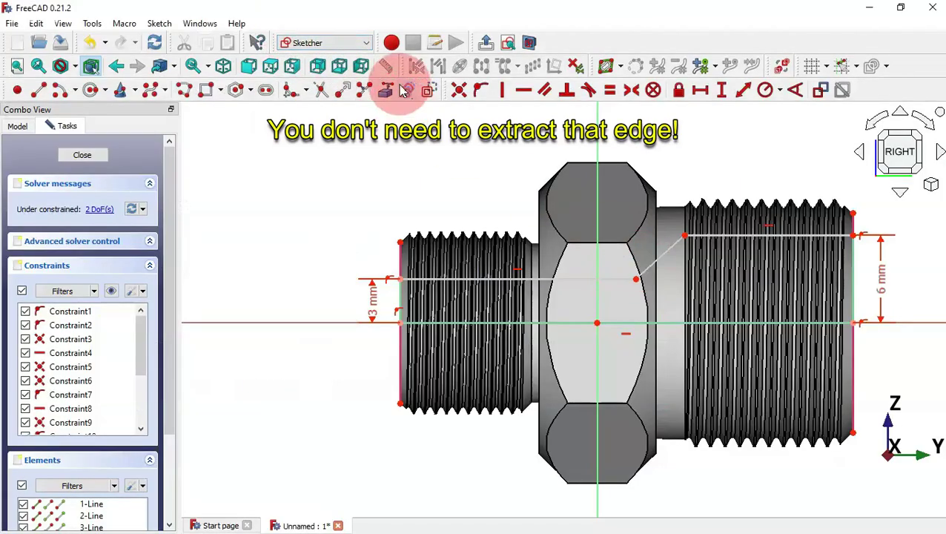
click(385, 90)
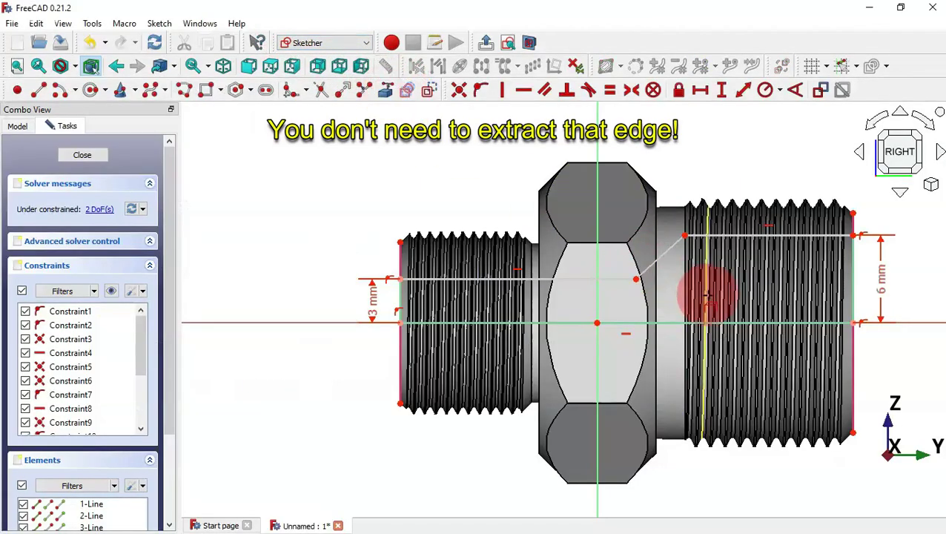
click(657, 214)
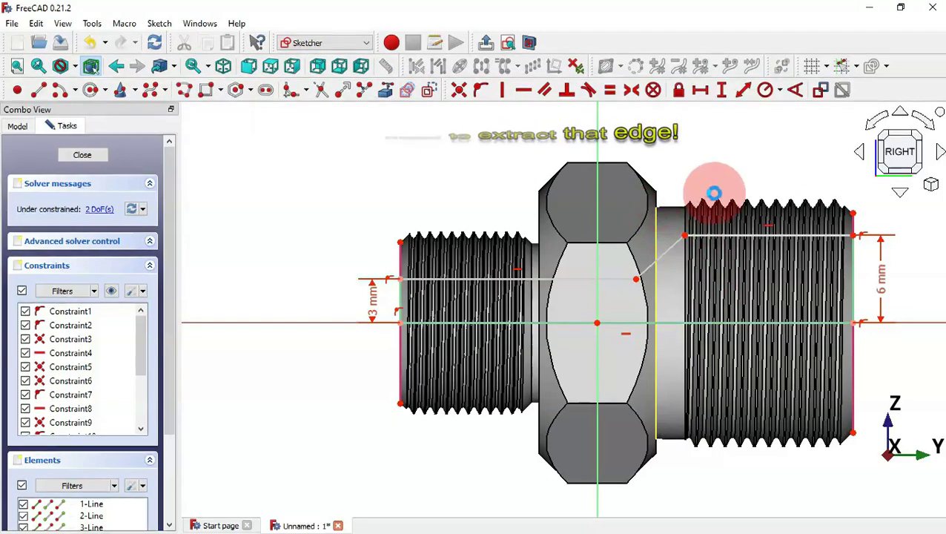
- Add an 11.75 mm horizontal distance for the bore length
click(703, 88)
click(857, 235)
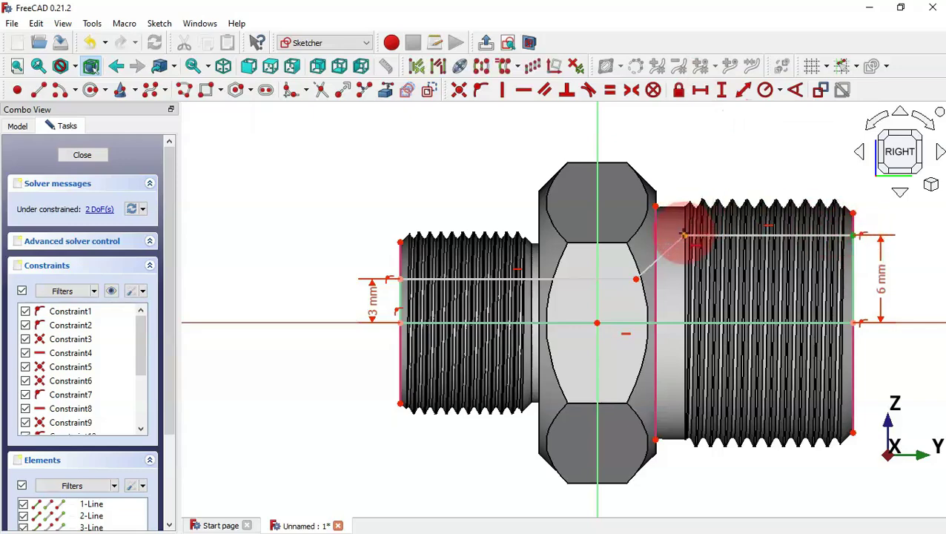
click(684, 236)
key(alt+Tab)
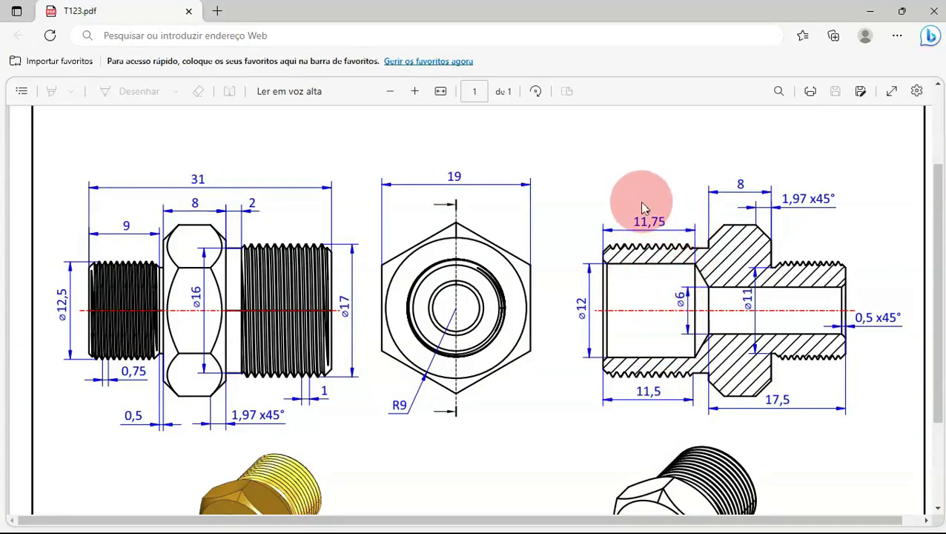
key(alt+Tab)
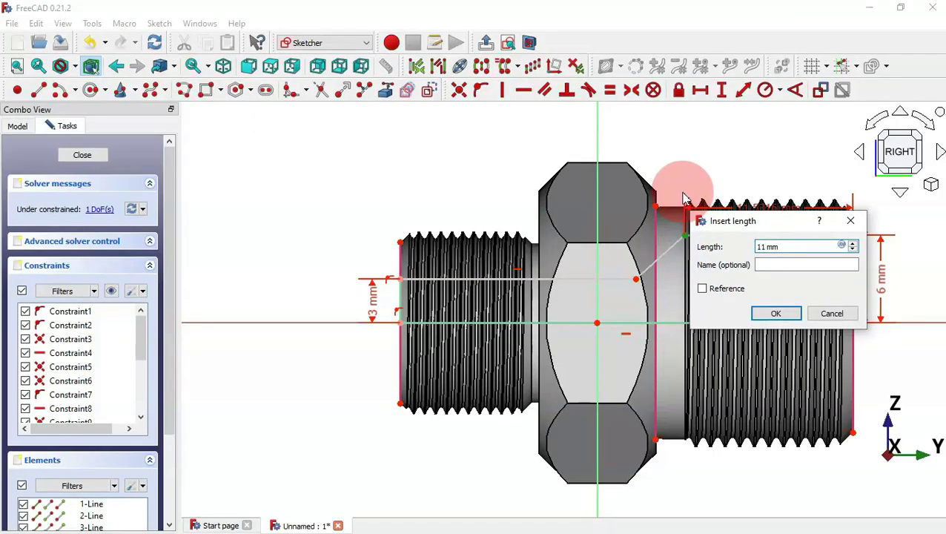
key(Return)
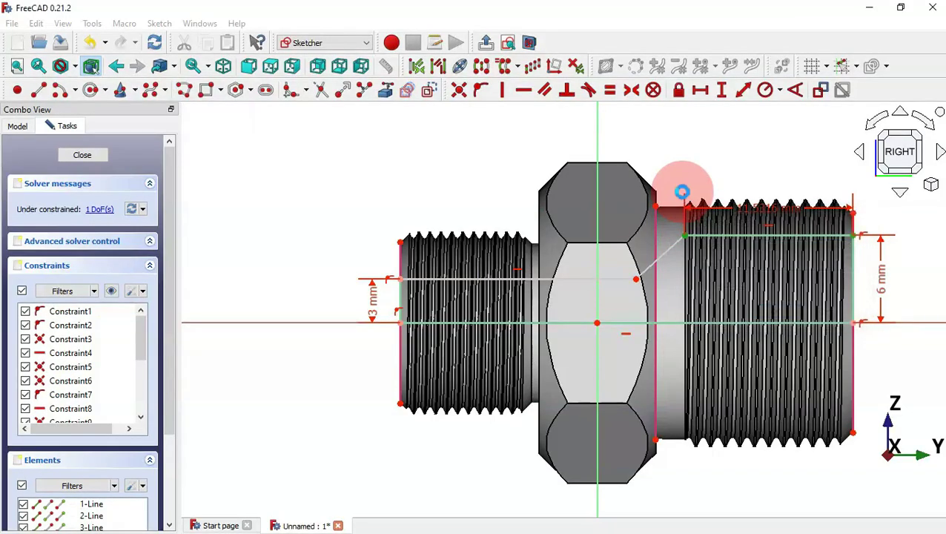
- Add a 17.5 mm horizontal length to fully constrain the sketch, then close it
click(683, 192)
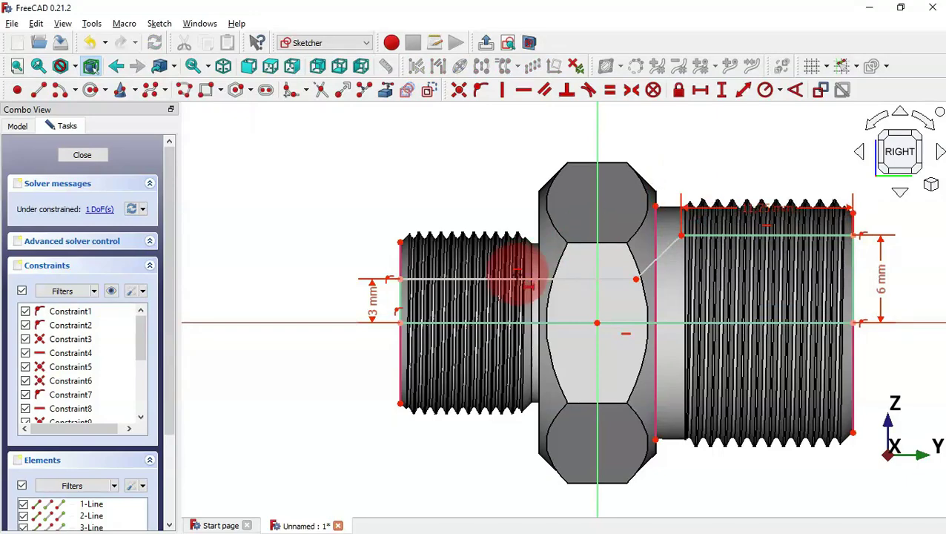
click(517, 281)
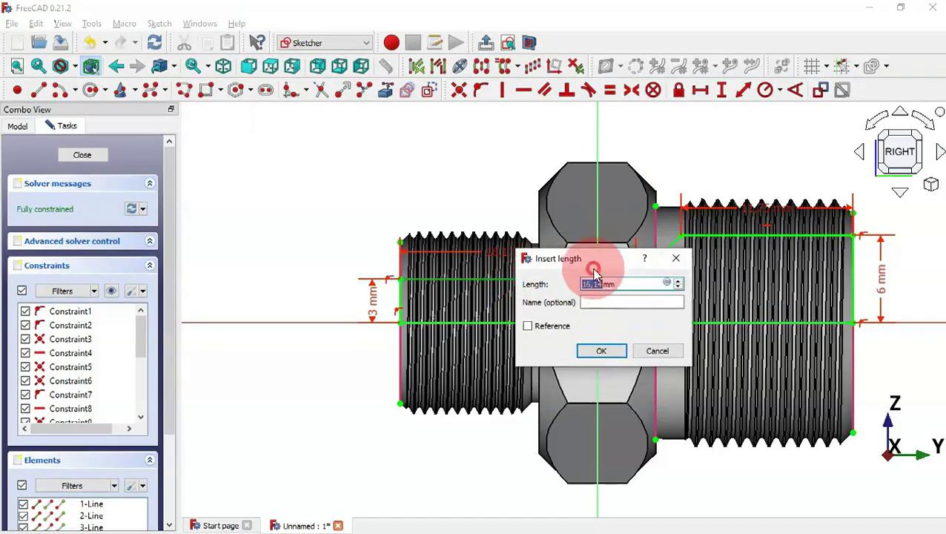
drag(594, 269, 604, 209)
key(alt+Tab)
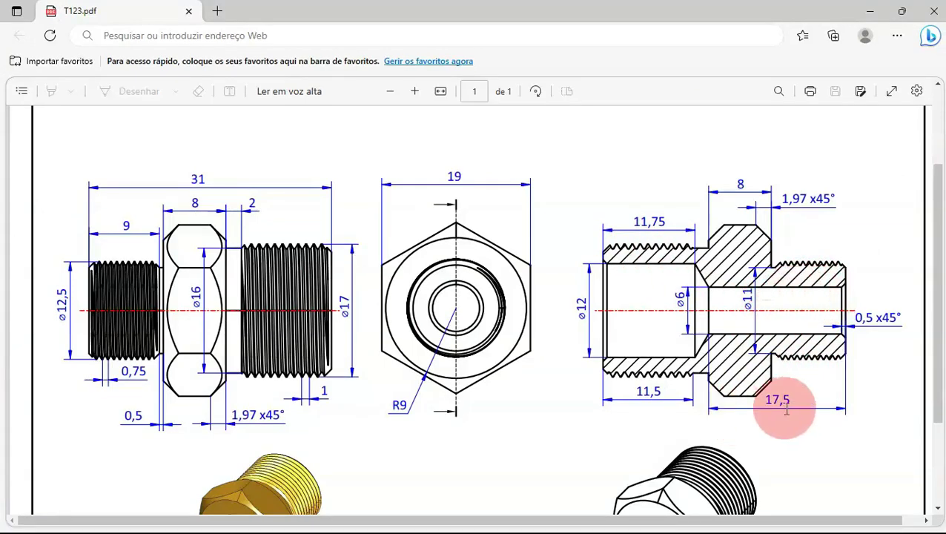
key(alt+Tab)
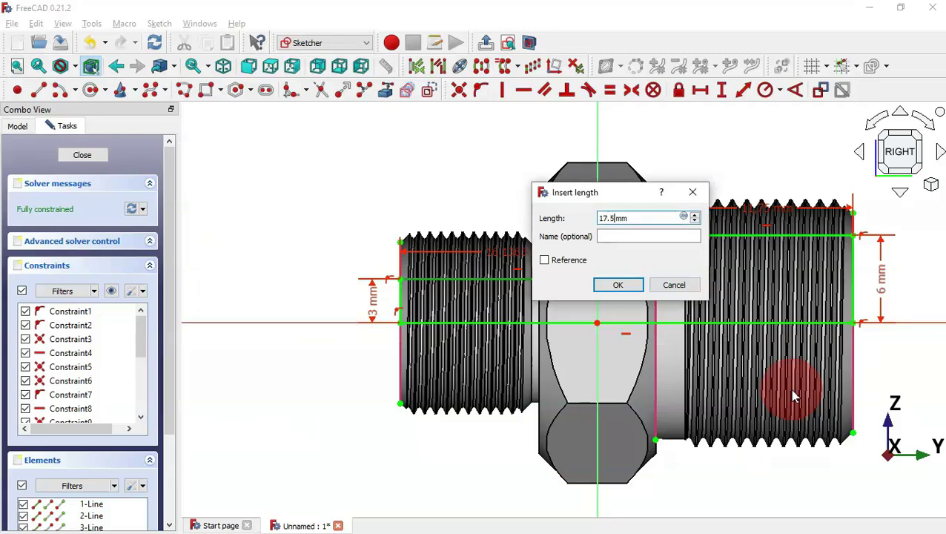
key(Return)
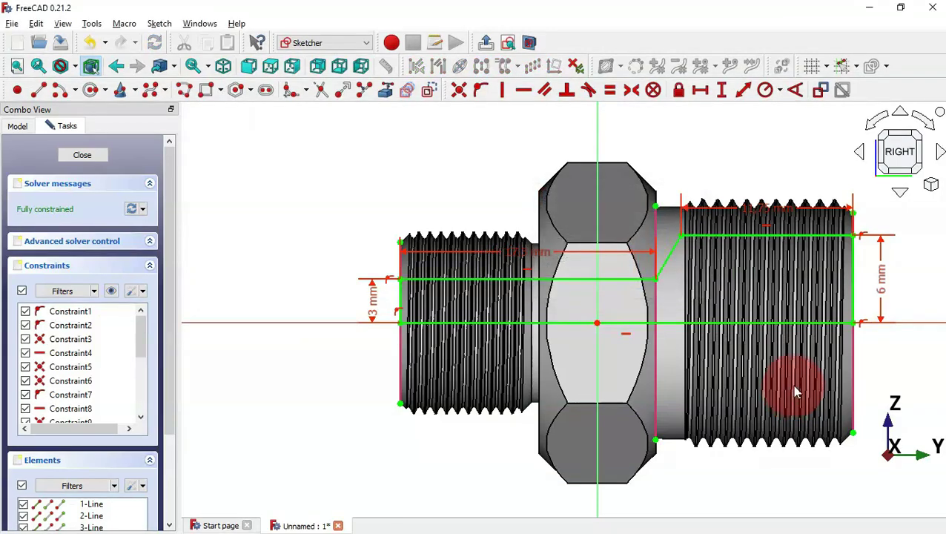
key(Escape)
click(793, 181)
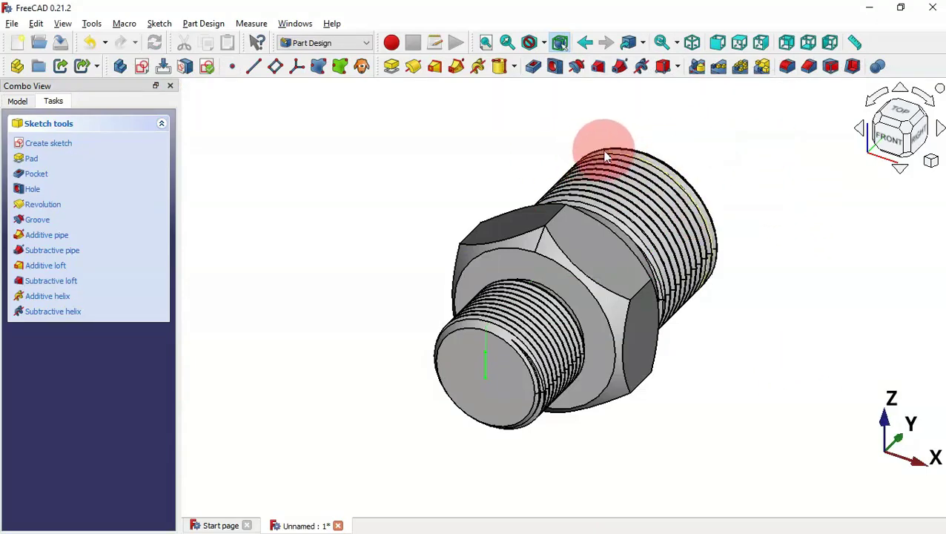
- Revolve the bore sketch 360° about the base Y axis
click(579, 71)
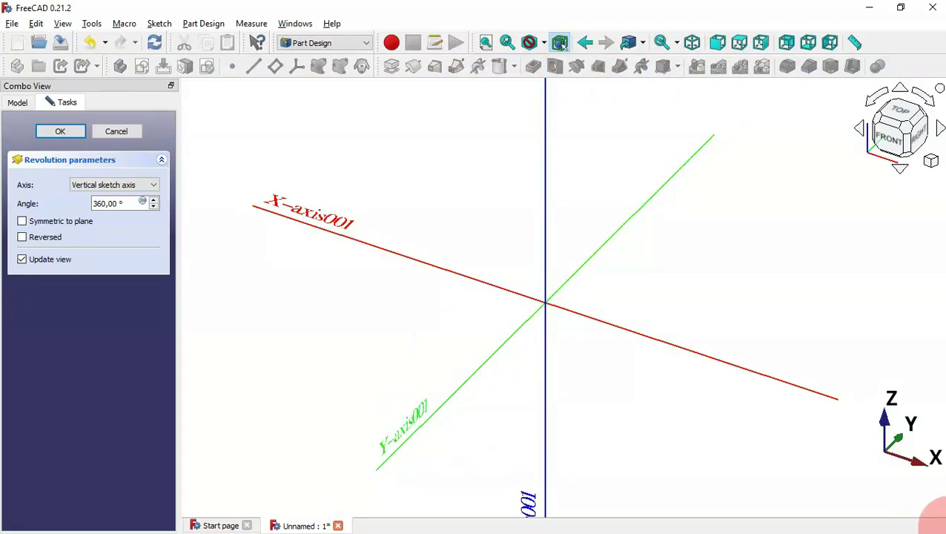
click(116, 187)
click(120, 220)
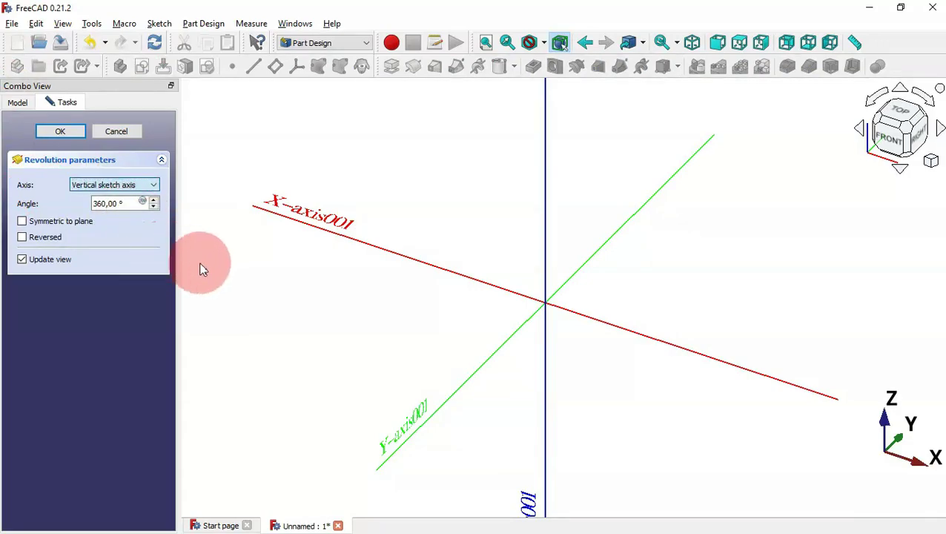
middle_drag(697, 311, 450, 359)
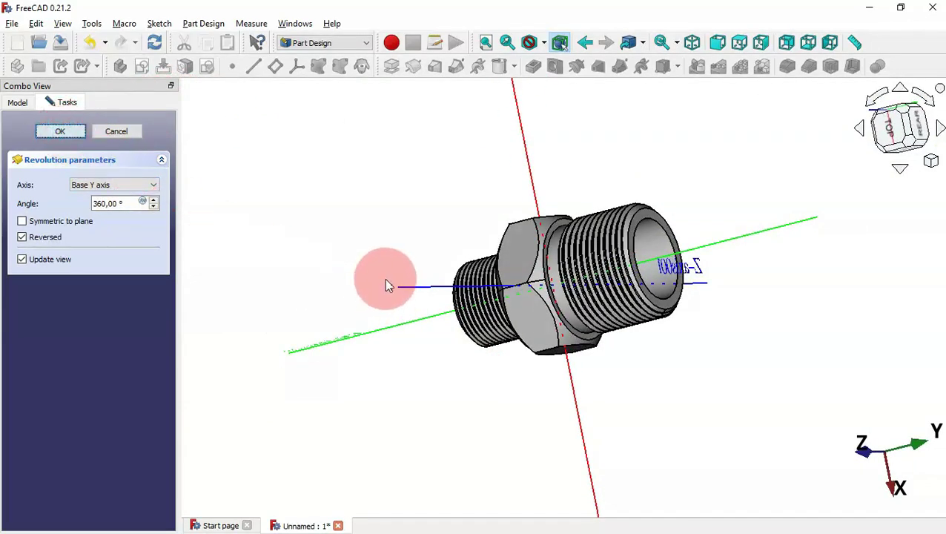
key(Return)
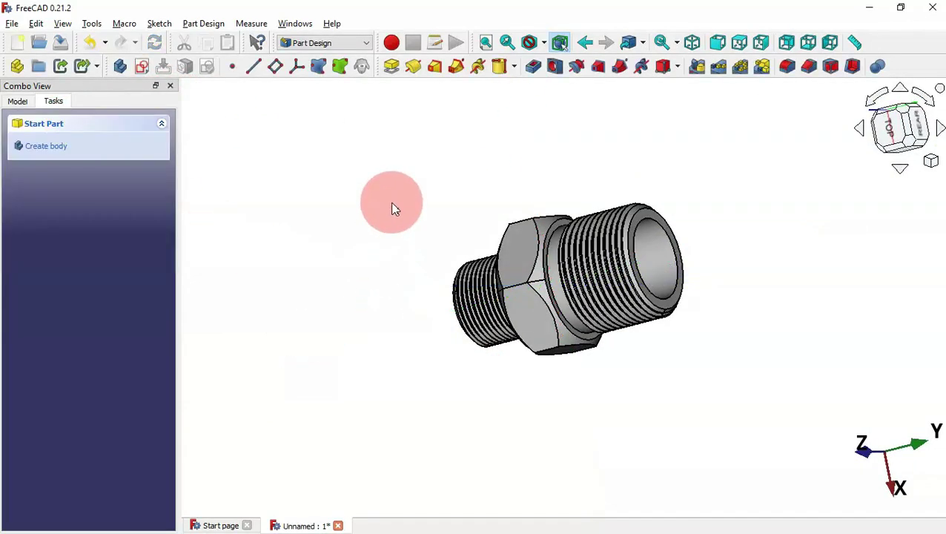
- Check the chamfer size in the drawing, then select the front and rear inner bore edges
key(alt+Tab)
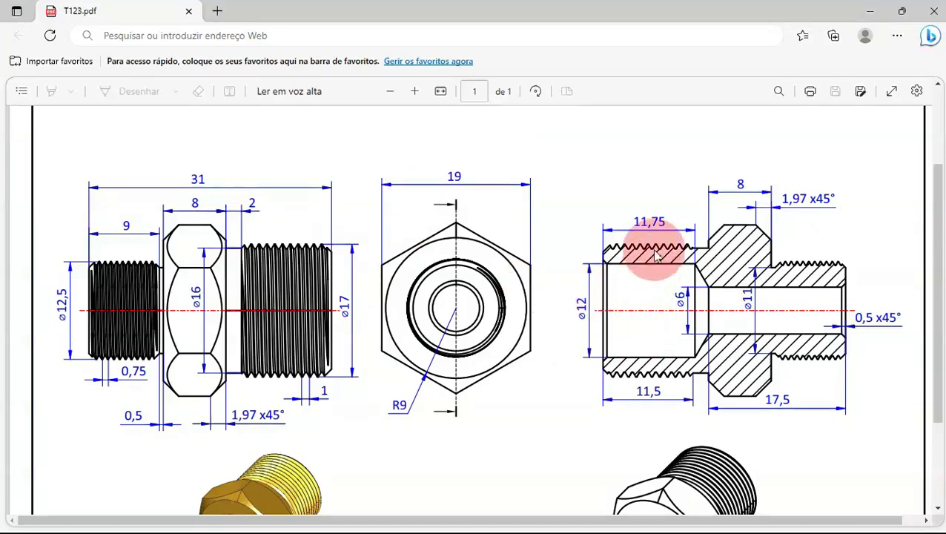
ctrl+scroll(655, 269, down, 3)
ctrl+scroll(637, 255, up, 2)
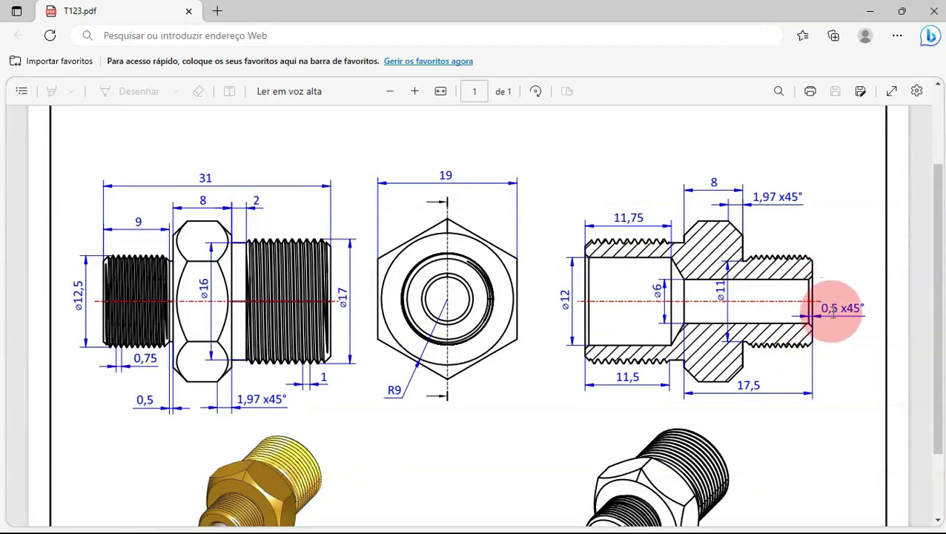
key(alt+Tab)
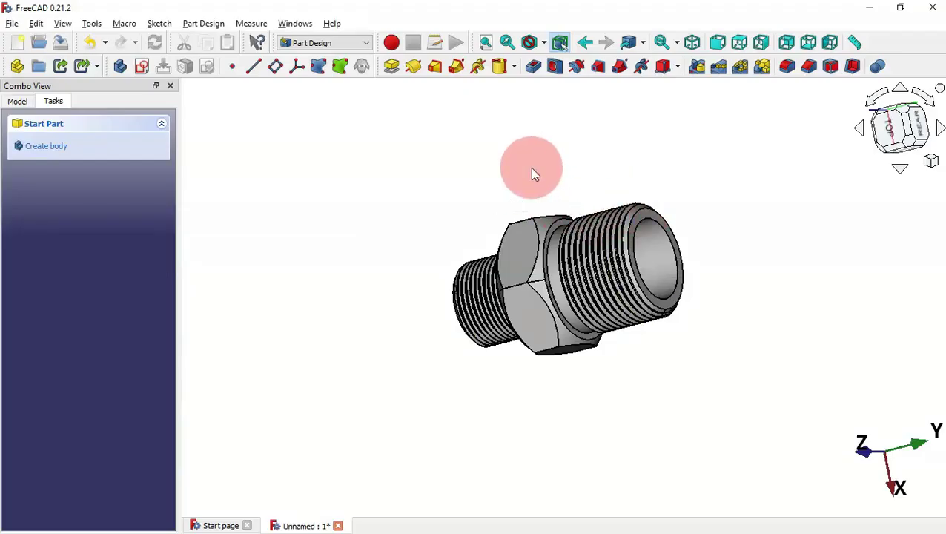
key(0)
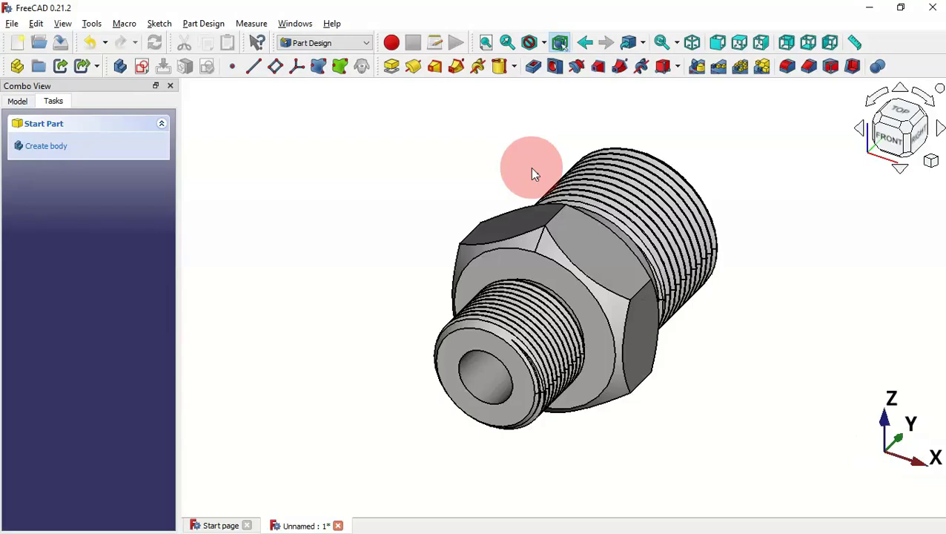
click(469, 394)
scroll(469, 394, up, 1)
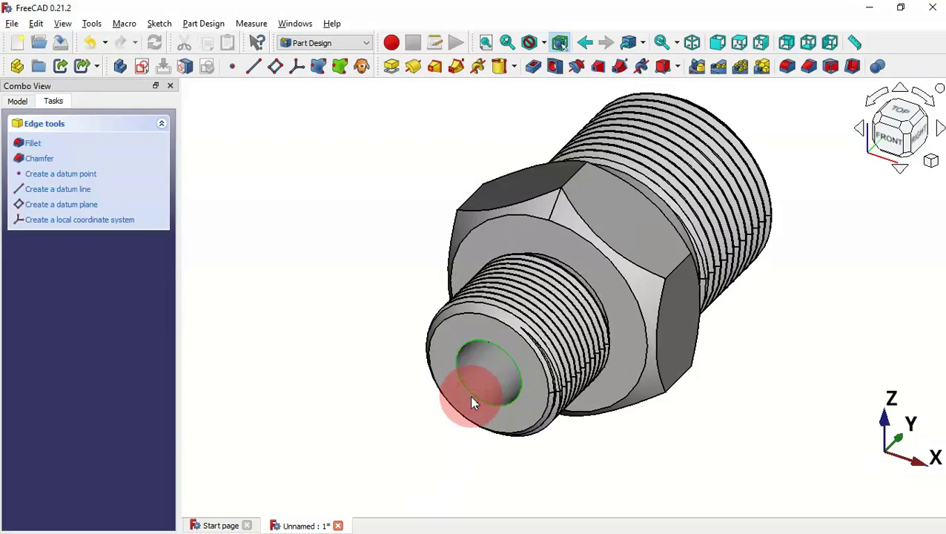
middle_drag(800, 320, 510, 341)
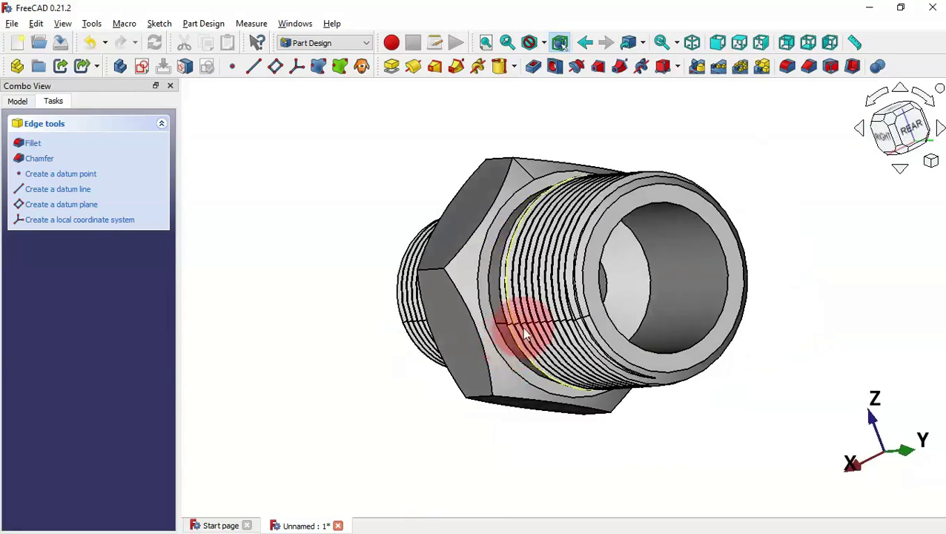
click(731, 281)
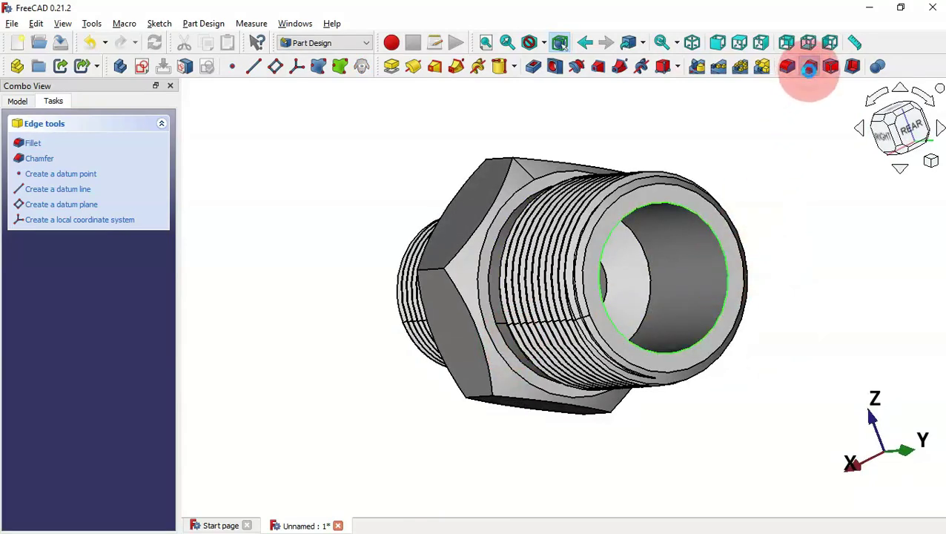
- Chamfer both selected bore edges by 0.5 mm
click(810, 71)
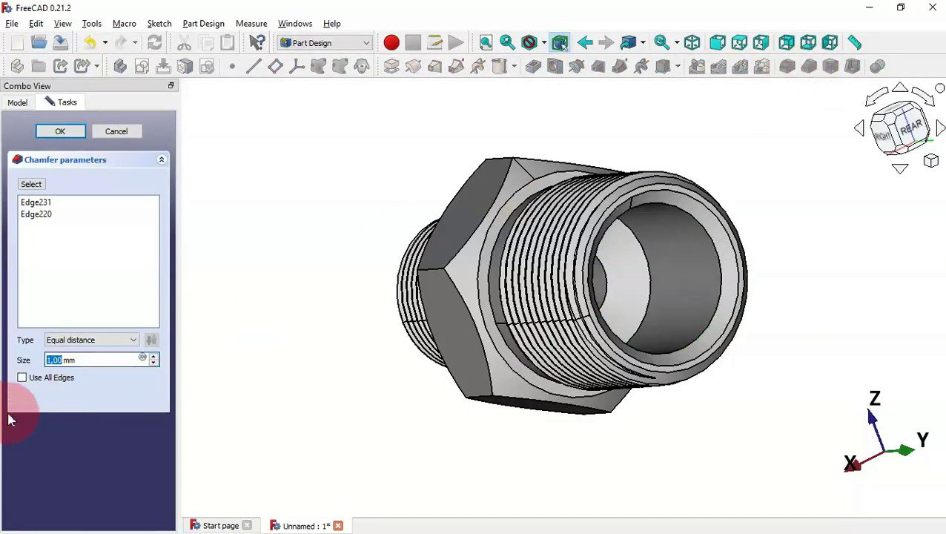
text(0.5)
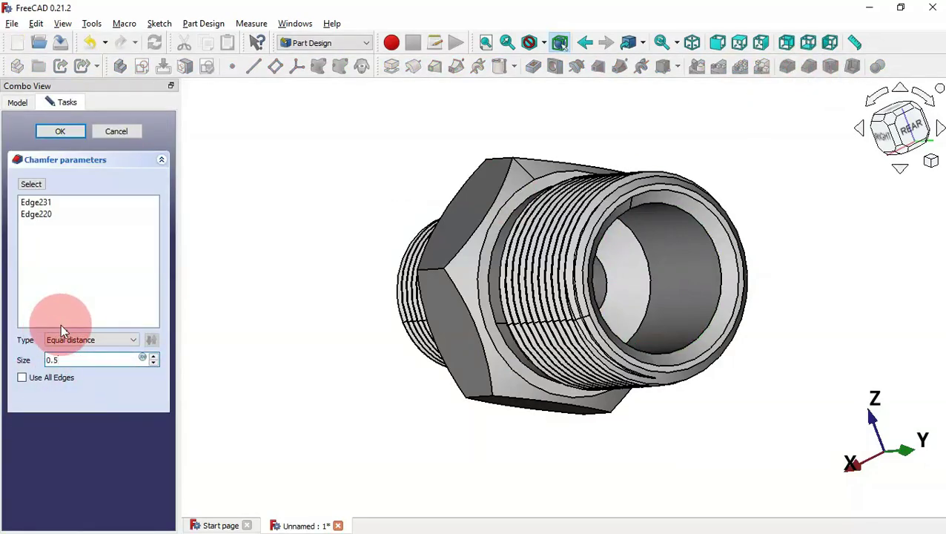
key(Return)
middle_drag(247, 281, 574, 311)
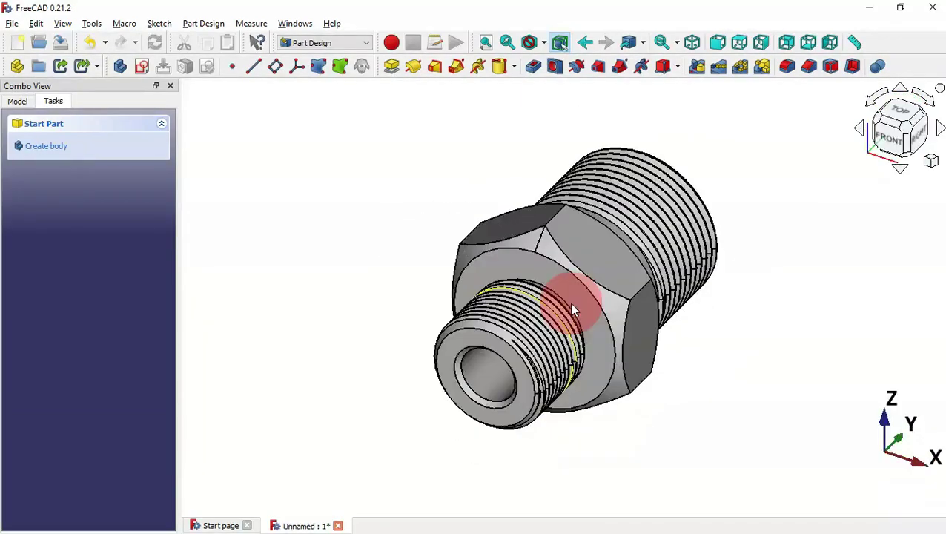
middle_drag(745, 211, 749, 354)
middle_drag(325, 227, 630, 270)
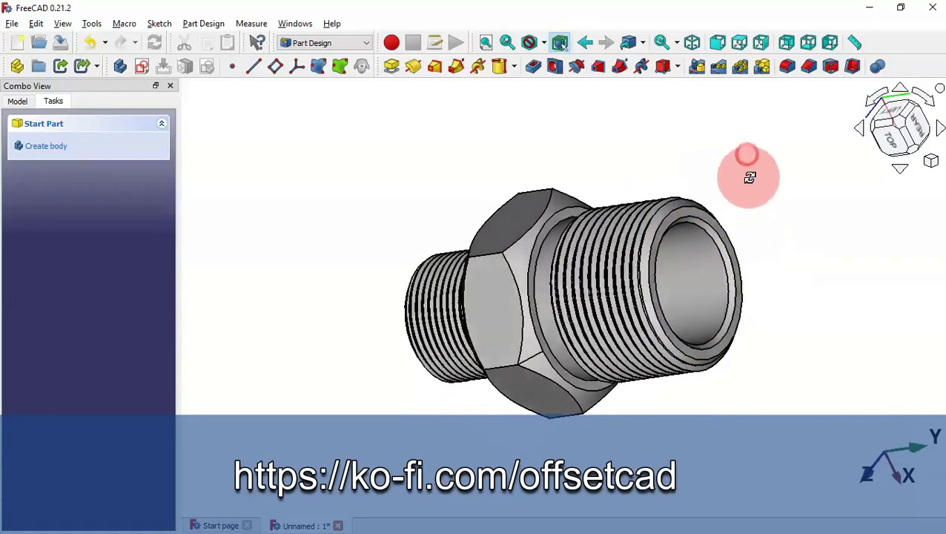